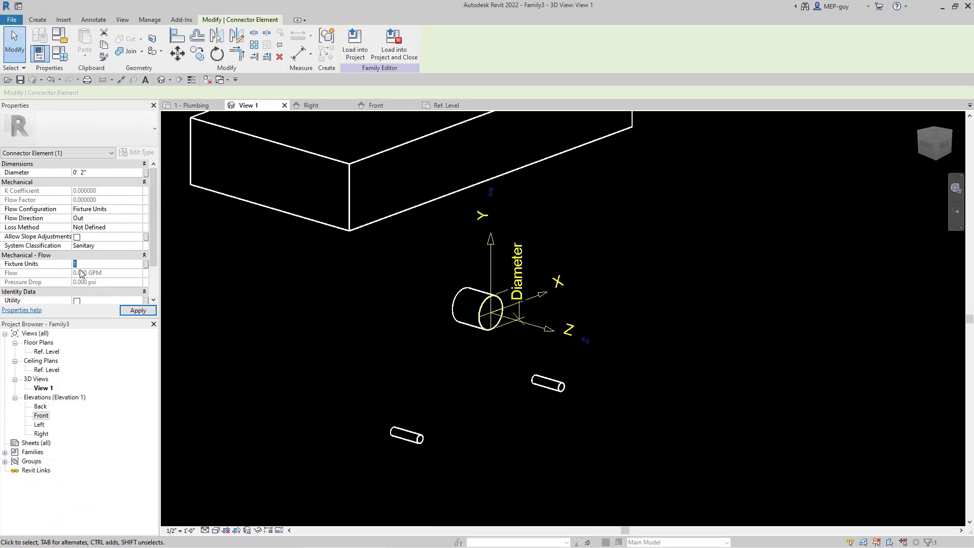
pyautogui.click(778, 354)
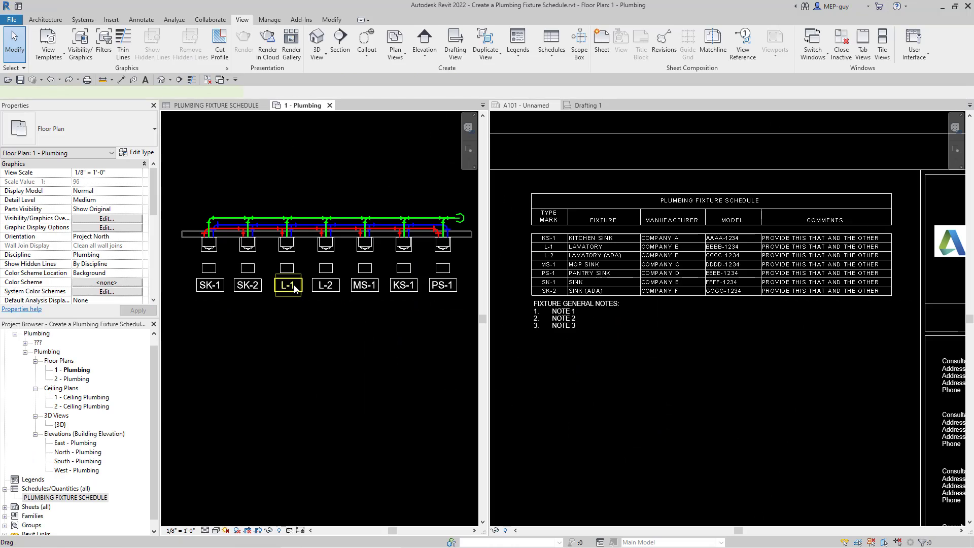
# Step: Move the L-1 tag below the row of fixture tags and change its type mark to "mep guy", accepting the type parameter change
pyautogui.click(295, 289)
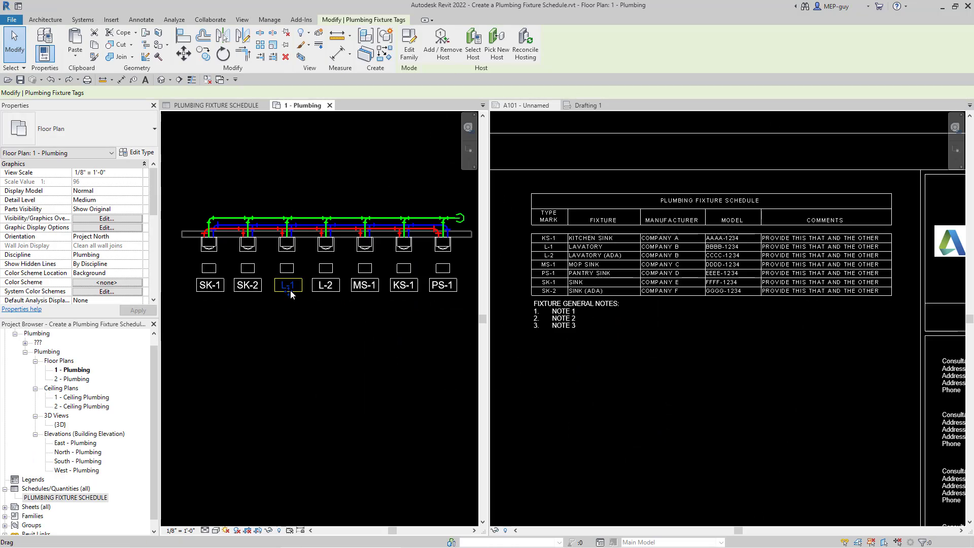
pyautogui.moveTo(288, 294); pyautogui.dragTo(289, 316)
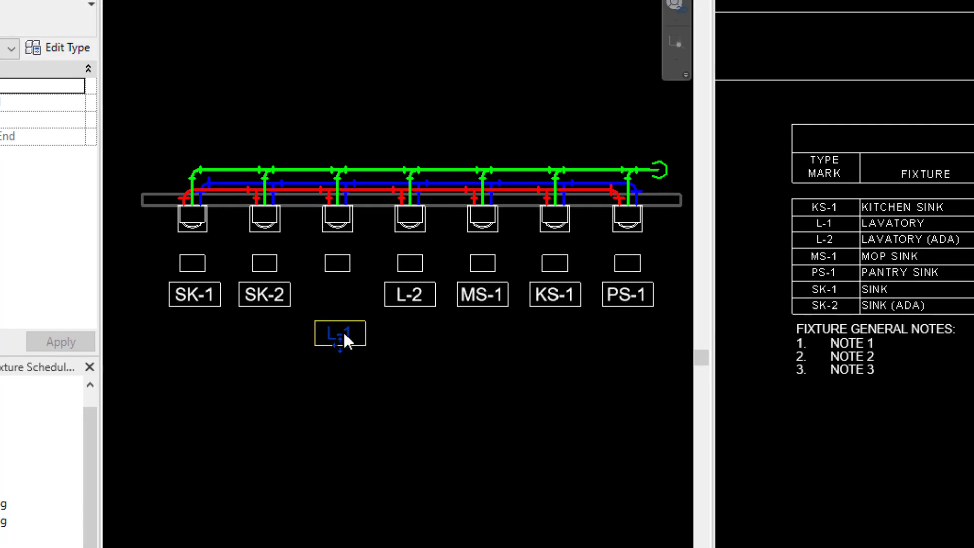
pyautogui.click(335, 329)
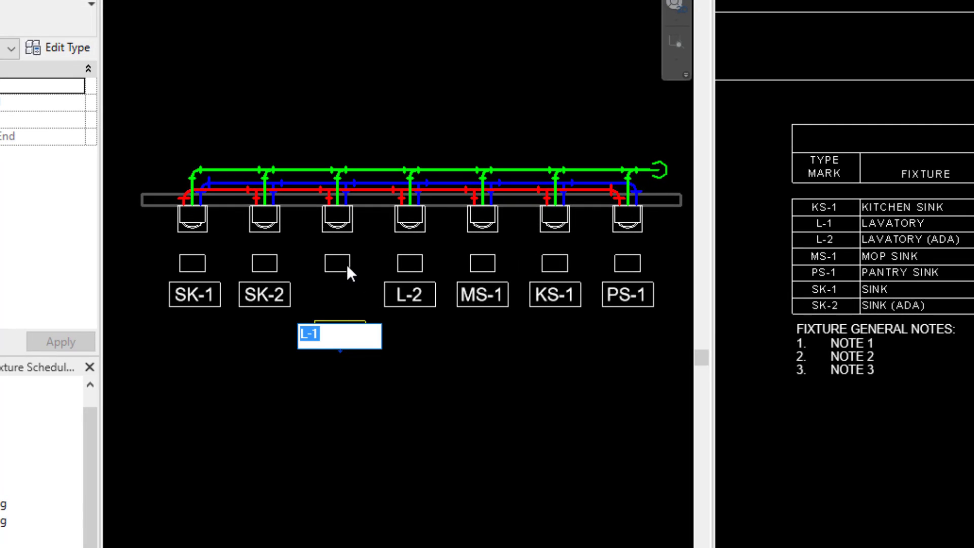
pyautogui.click(343, 333)
pyautogui.press('BackSpace')
pyautogui.press('BackSpace')
pyautogui.press('BackSpace')
pyautogui.write('mep guy')
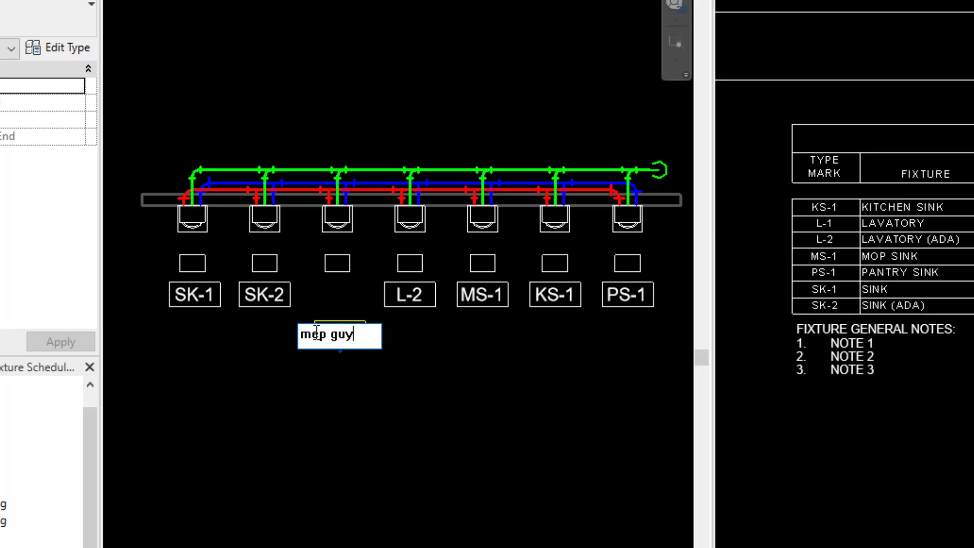
pyautogui.press('Return')
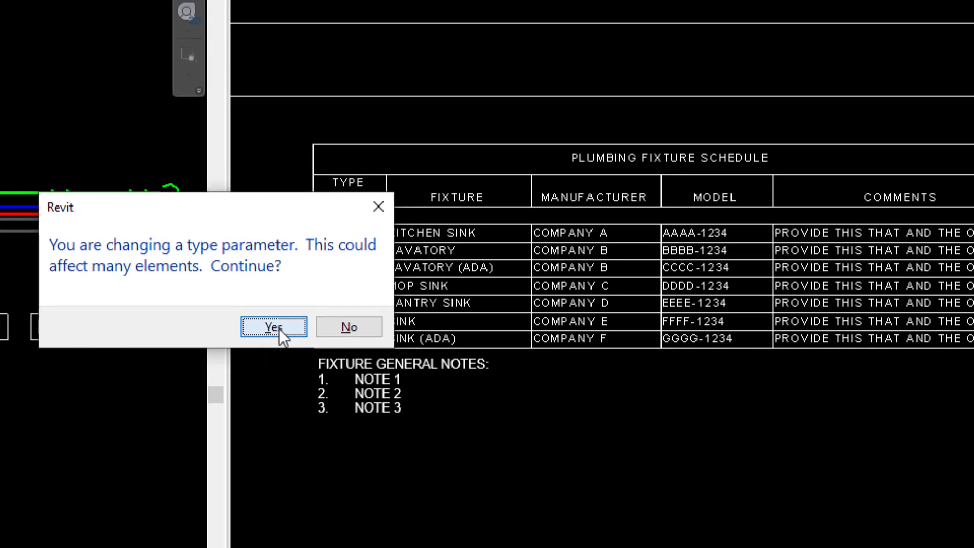
pyautogui.click(718, 298)
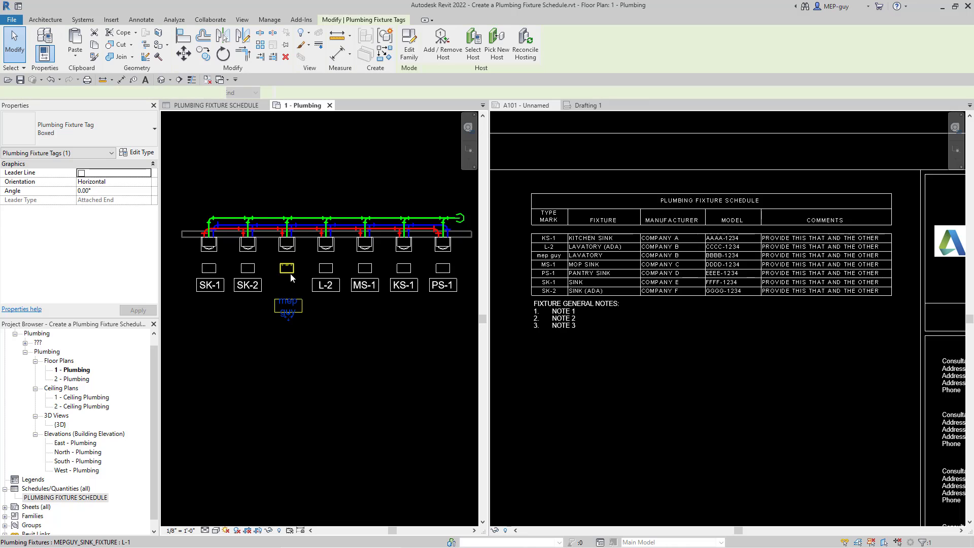
# Step: Examine the Type Mark value in the type properties of the lavatory fixture above the moved tag
pyautogui.click(290, 273)
pyautogui.click(137, 152)
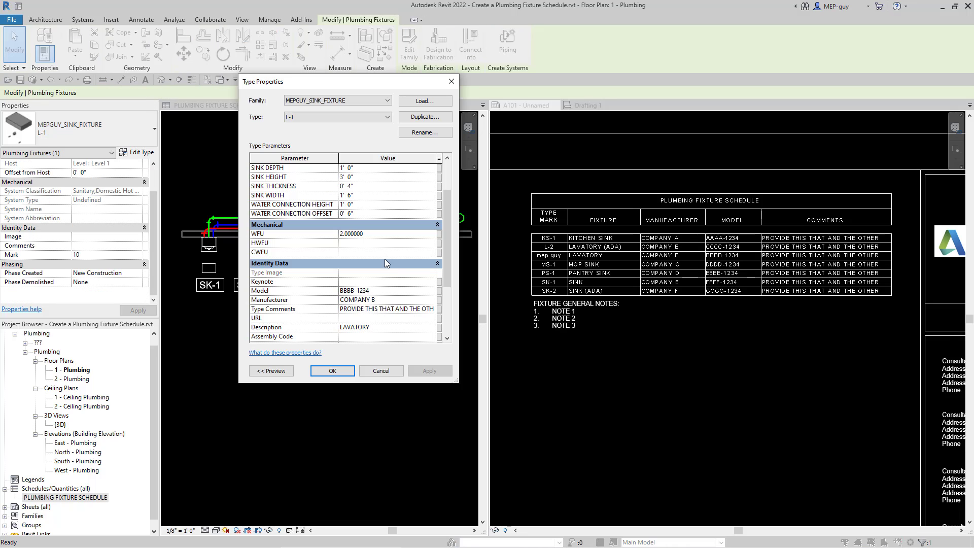
pyautogui.scroll(-3, 385, 274)
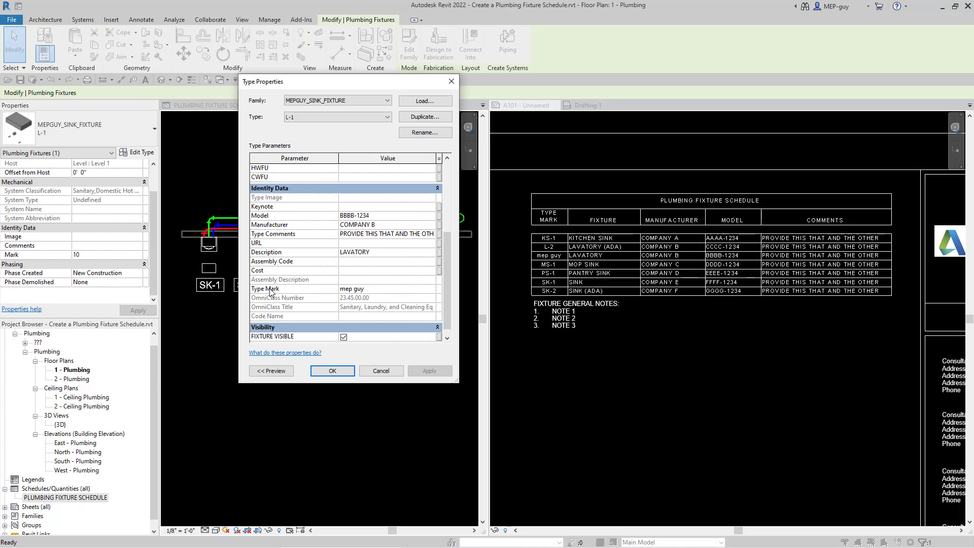
pyautogui.click(333, 370)
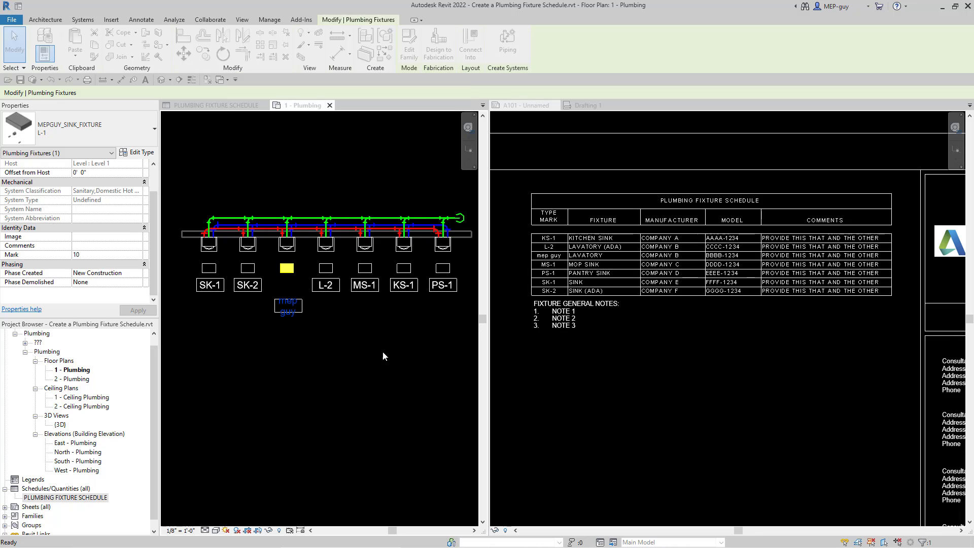
pyautogui.click(352, 370)
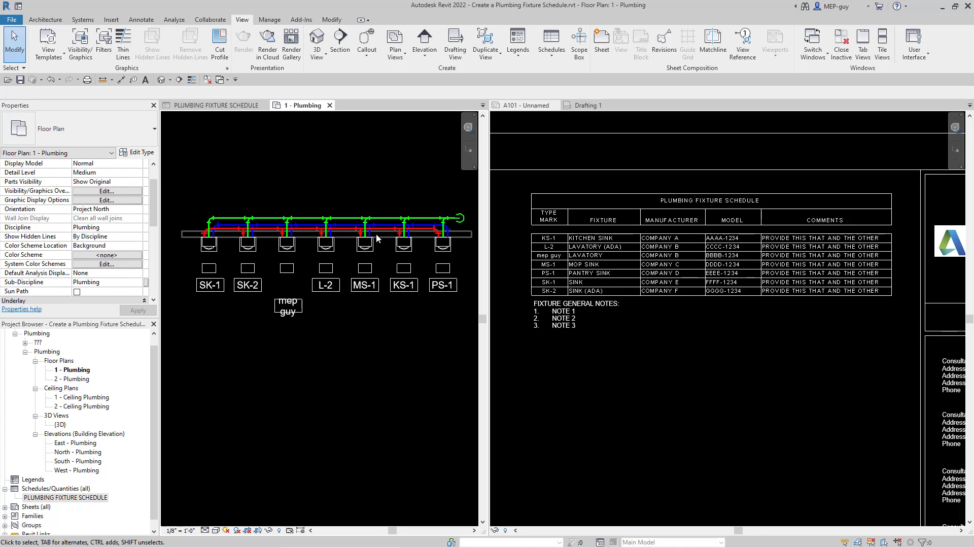
# Step: Undo the type mark change and the move of the lavatory's tag
pyautogui.click(682, 188)
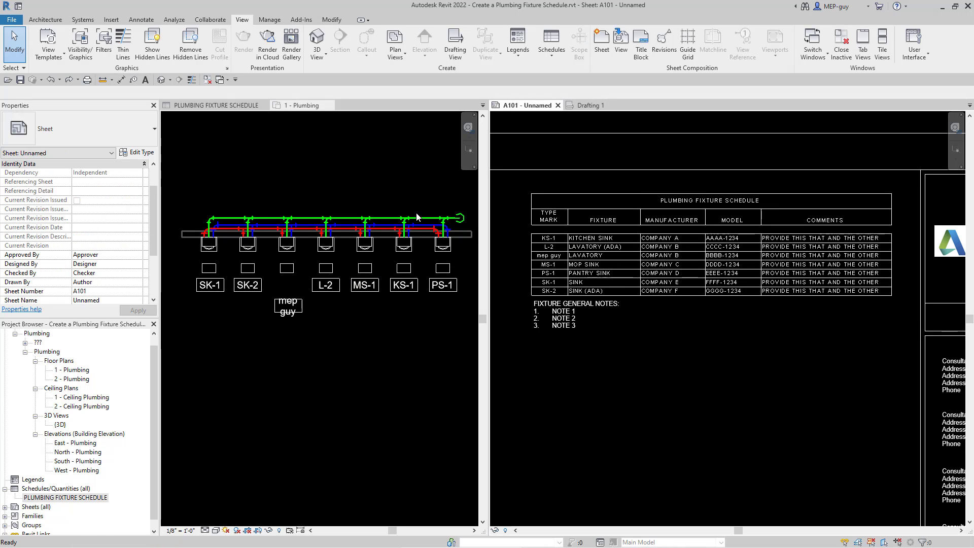
pyautogui.click(51, 81)
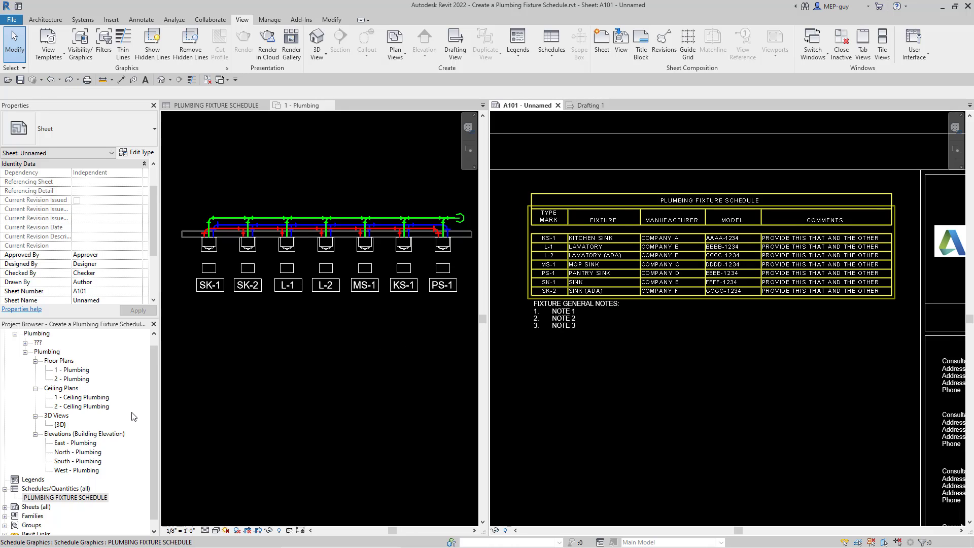
# Step: Delete the existing PLUMBING FIXTURE SCHEDULE from the project and keep only the 1 - Plumbing plan open
pyautogui.rightClick(79, 497)
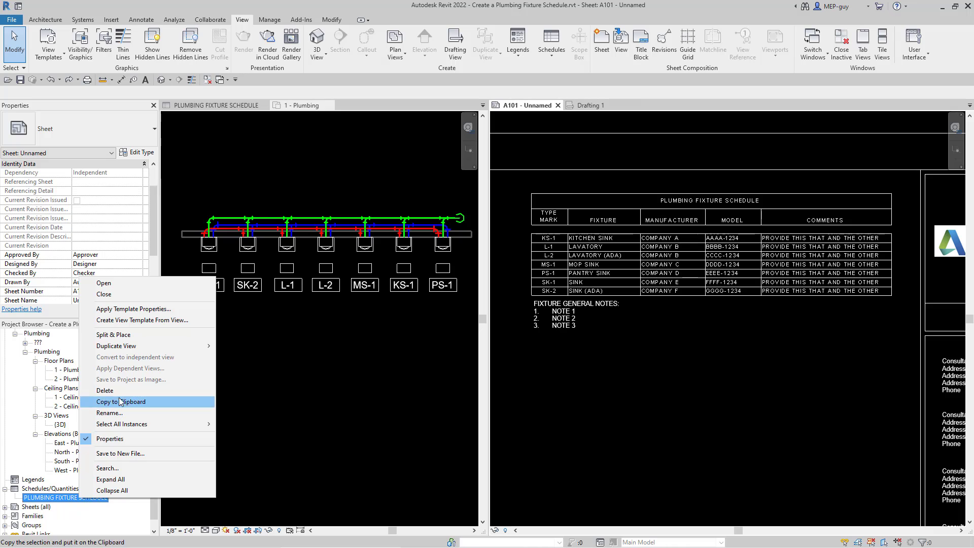
pyautogui.click(117, 390)
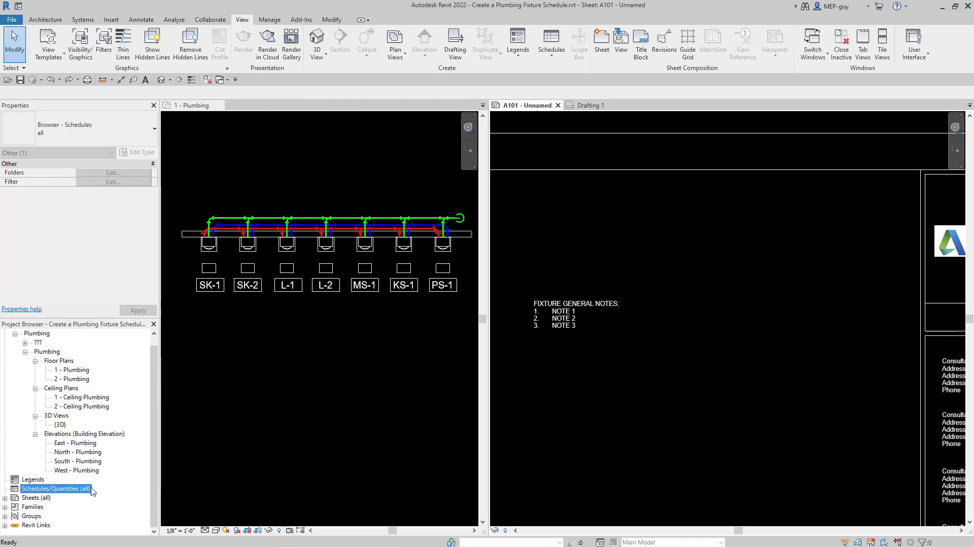
pyautogui.doubleClick(576, 325)
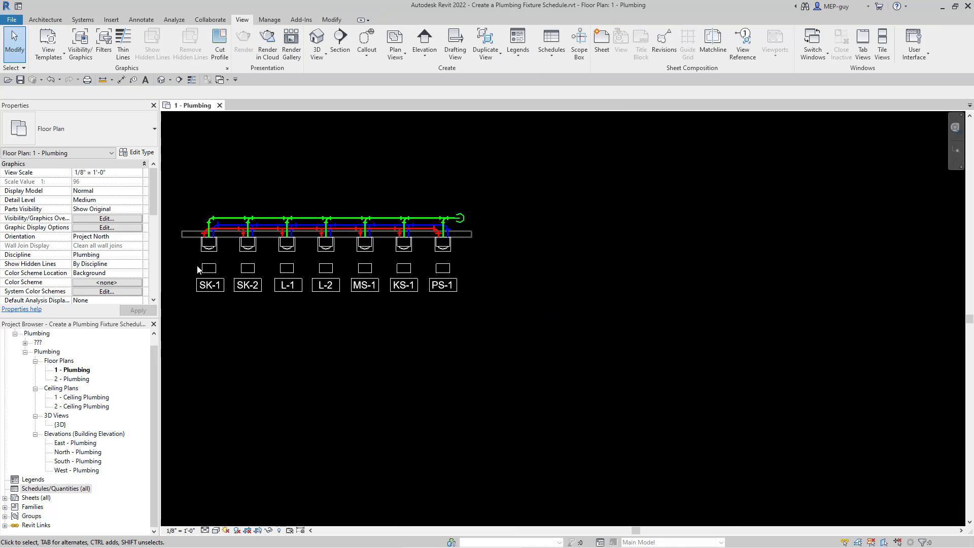
# Step: Create a new building component schedule for the Plumbing Fixtures category with the default name and the New Construction phase
pyautogui.scroll(2, 198, 269)
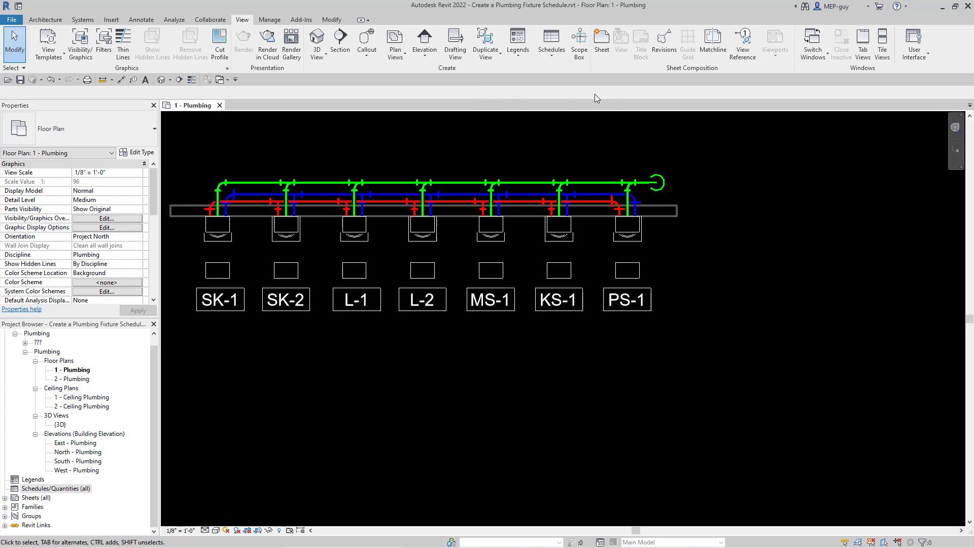
pyautogui.click(551, 53)
pyautogui.click(539, 77)
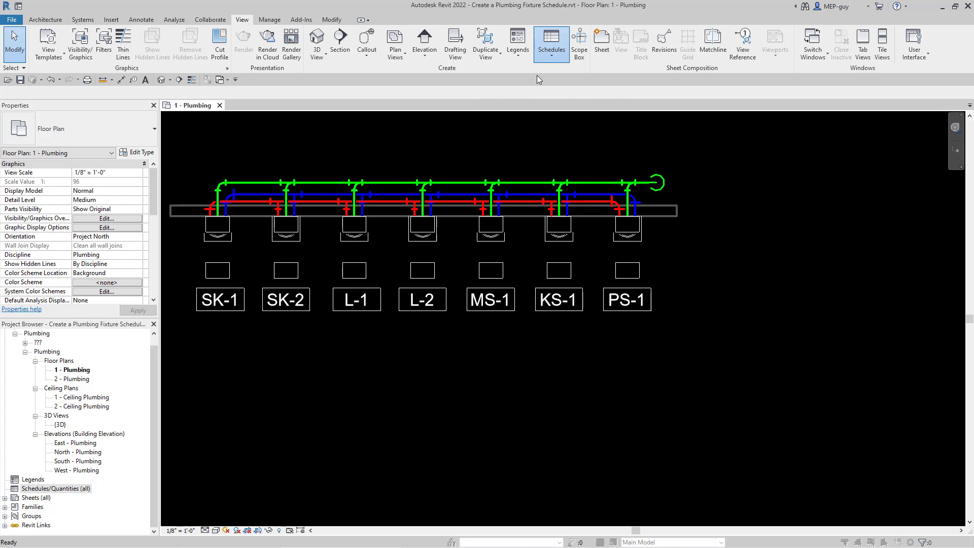
pyautogui.moveTo(475, 237); pyautogui.dragTo(479, 289)
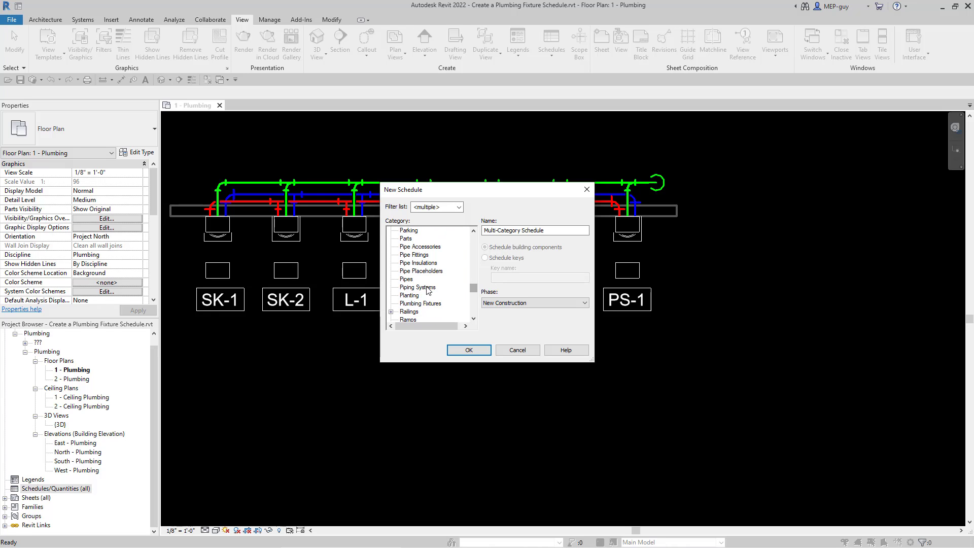
pyautogui.click(419, 303)
pyautogui.click(467, 350)
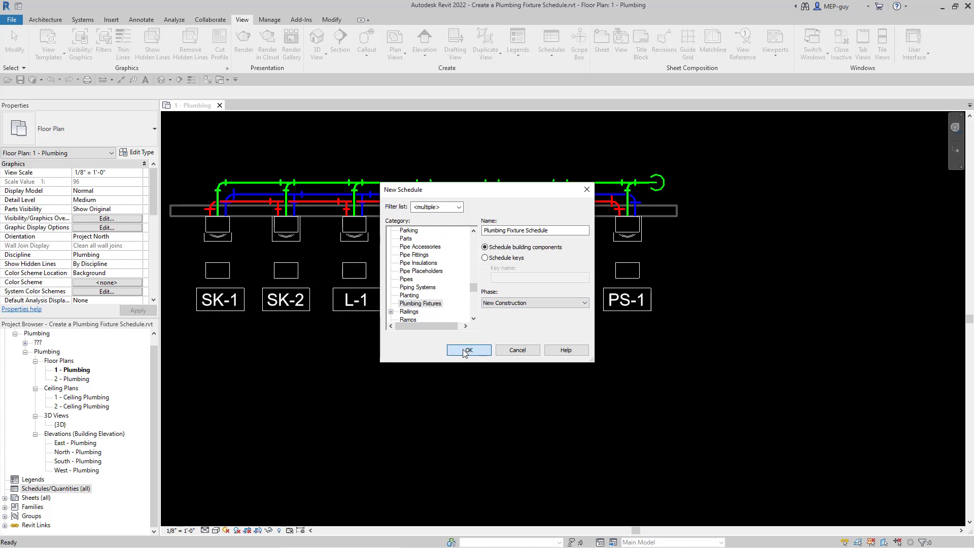
# Step: Add Type Mark, Manufacturer and Model, in that order, to the scheduled fields
pyautogui.moveTo(284, 145); pyautogui.dragTo(508, 149)
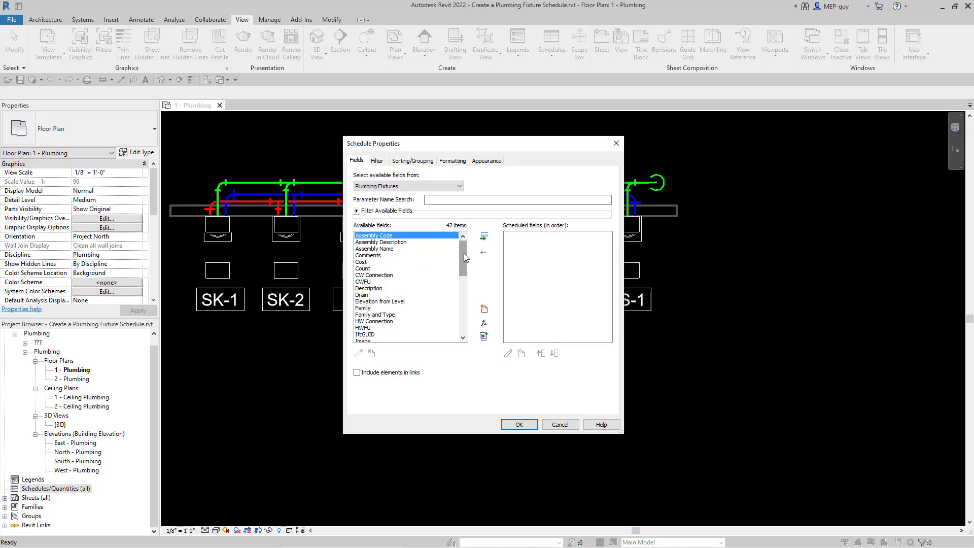
pyautogui.moveTo(464, 256); pyautogui.dragTo(473, 315)
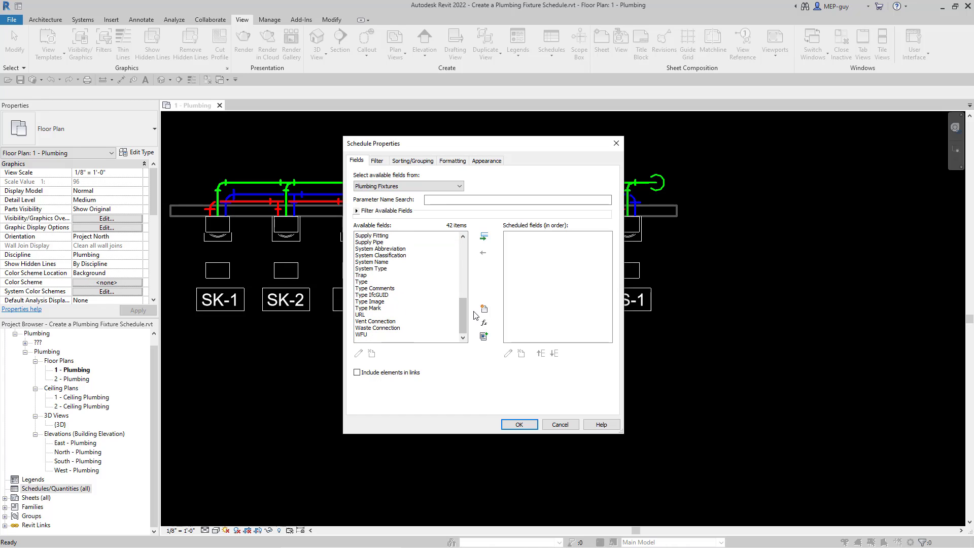
pyautogui.doubleClick(381, 308)
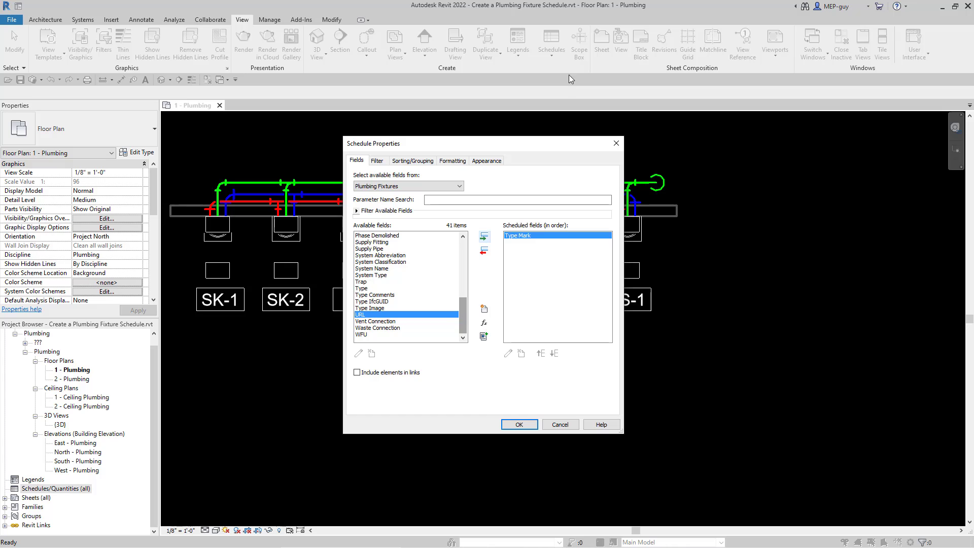
pyautogui.moveTo(463, 318); pyautogui.dragTo(463, 286)
pyautogui.click(424, 288)
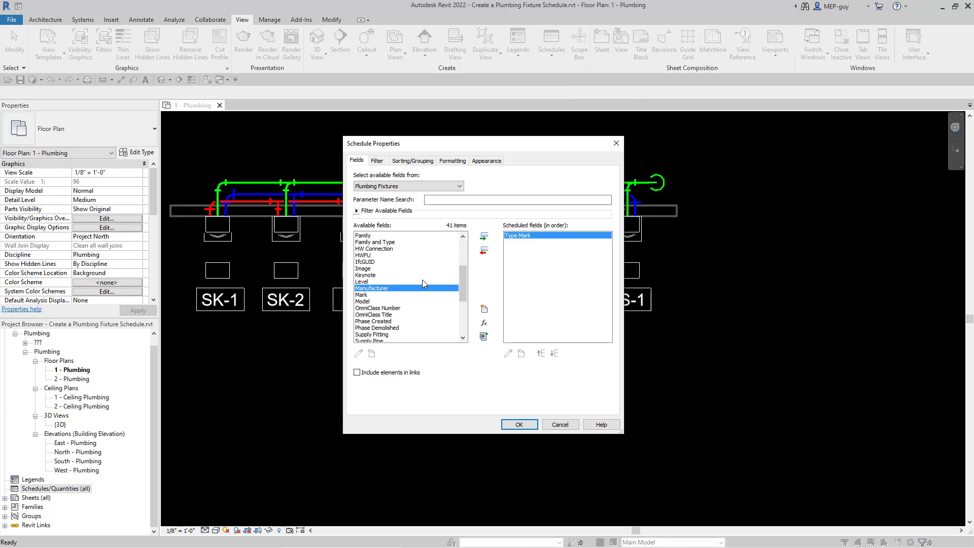
pyautogui.click(484, 236)
pyautogui.click(368, 294)
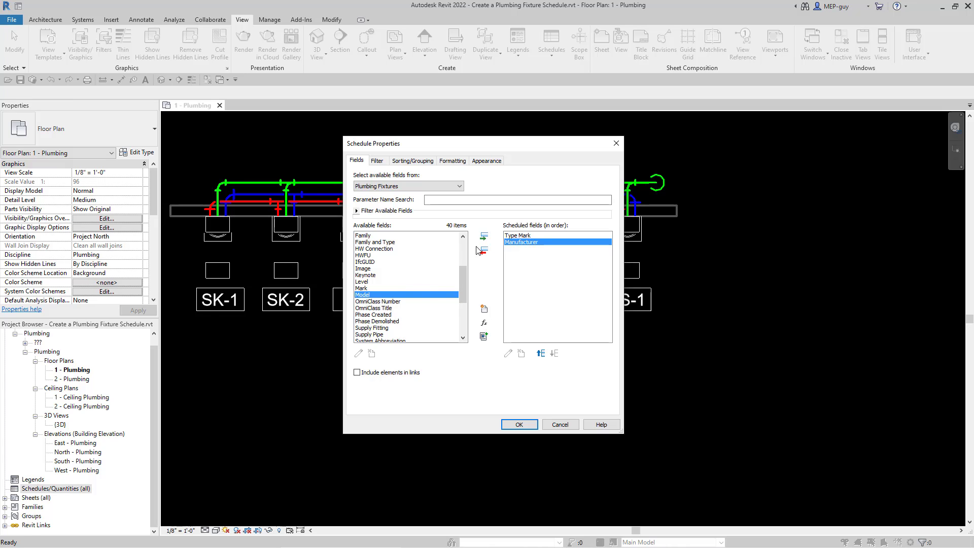
pyautogui.click(484, 236)
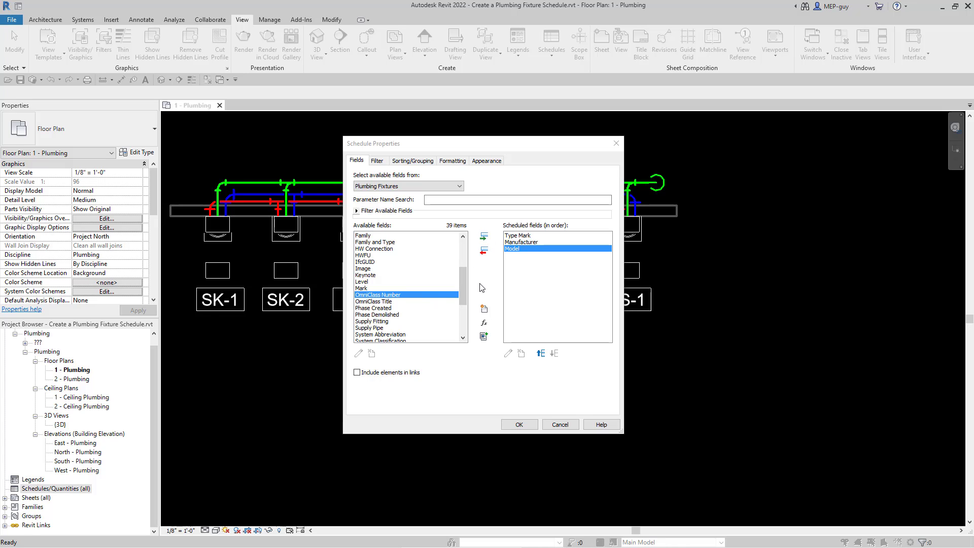
# Step: Add the Comments field after Model and finish creating the plumbing fixture schedule
pyautogui.moveTo(462, 279); pyautogui.dragTo(458, 255)
pyautogui.click(376, 249)
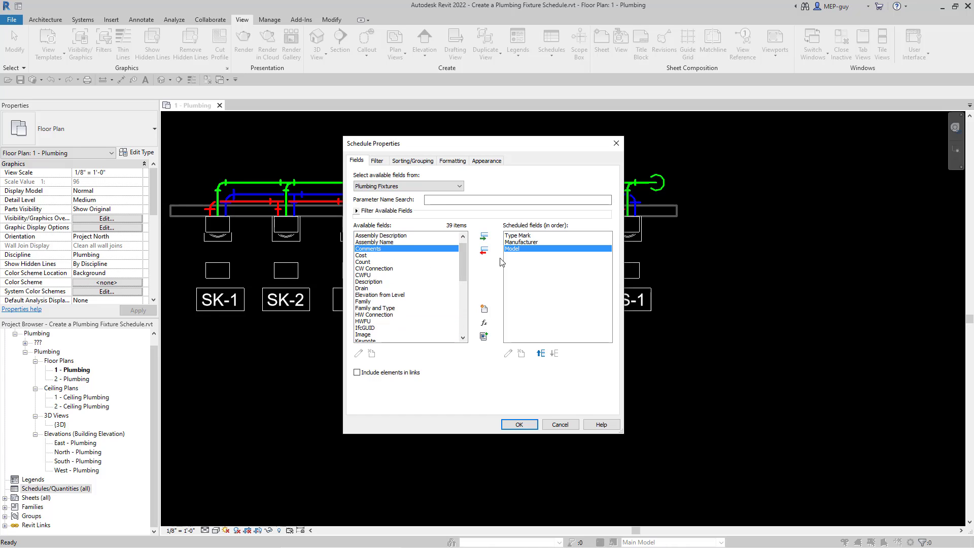
pyautogui.click(483, 240)
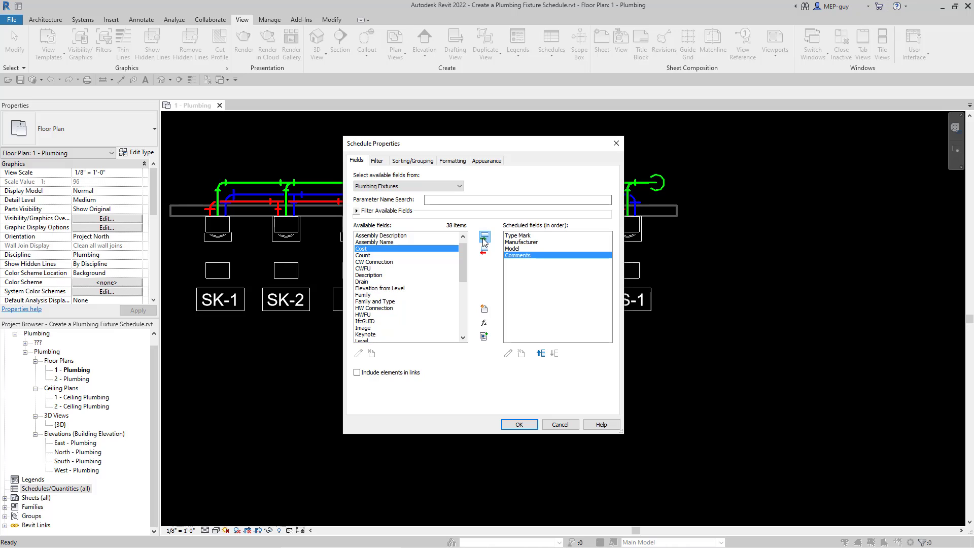
pyautogui.click(519, 425)
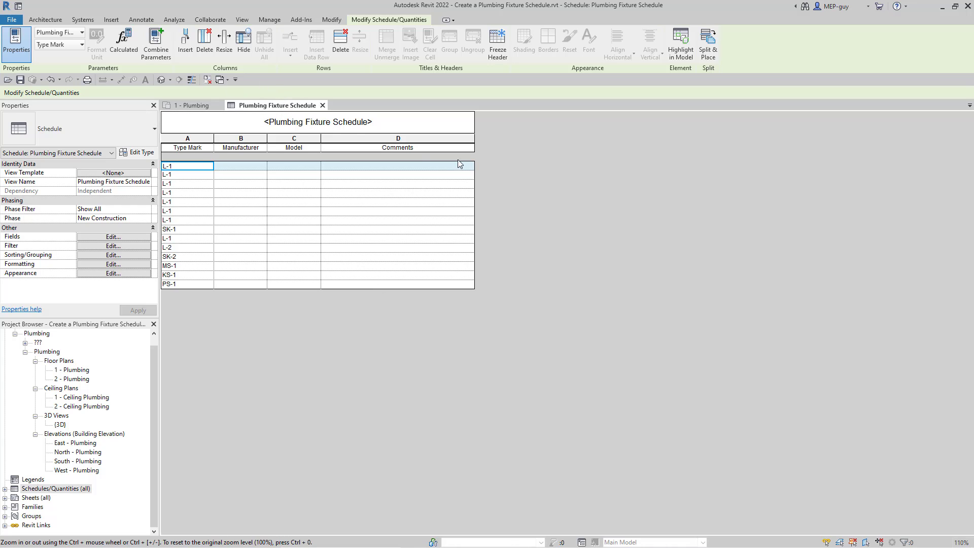
# Step: Tile the open views so the 1 - Plumbing plan and the new schedule are side by side
pyautogui.press('w')
pyautogui.press('t')
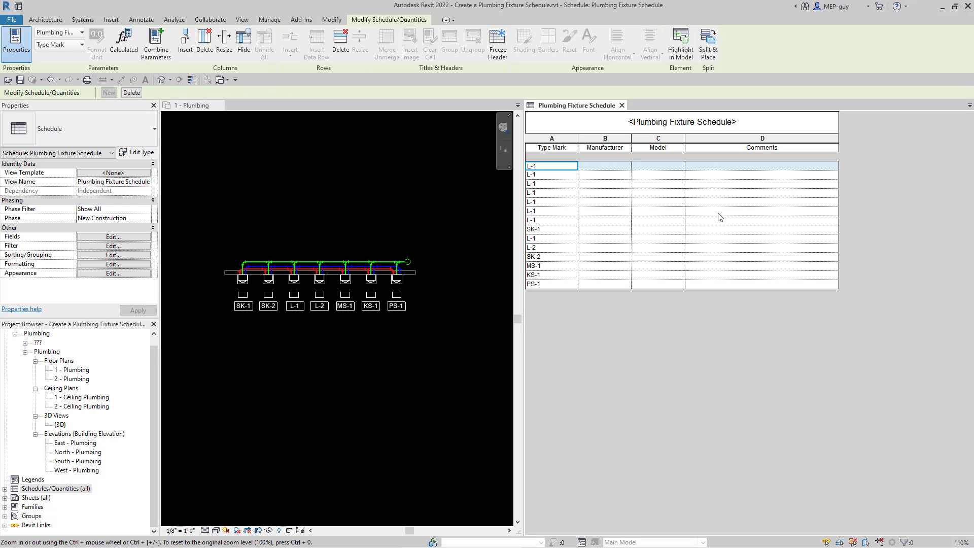
pyautogui.scroll(2, 302, 309)
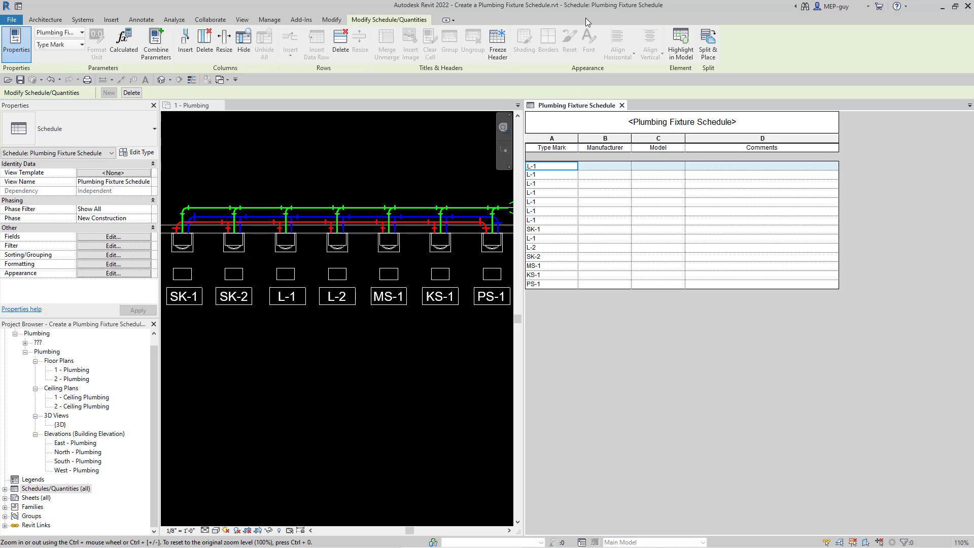
# Step: Set the manufacturer in the first L-1 row to COMPANY A and apply it to all elements of that type
pyautogui.click(608, 167)
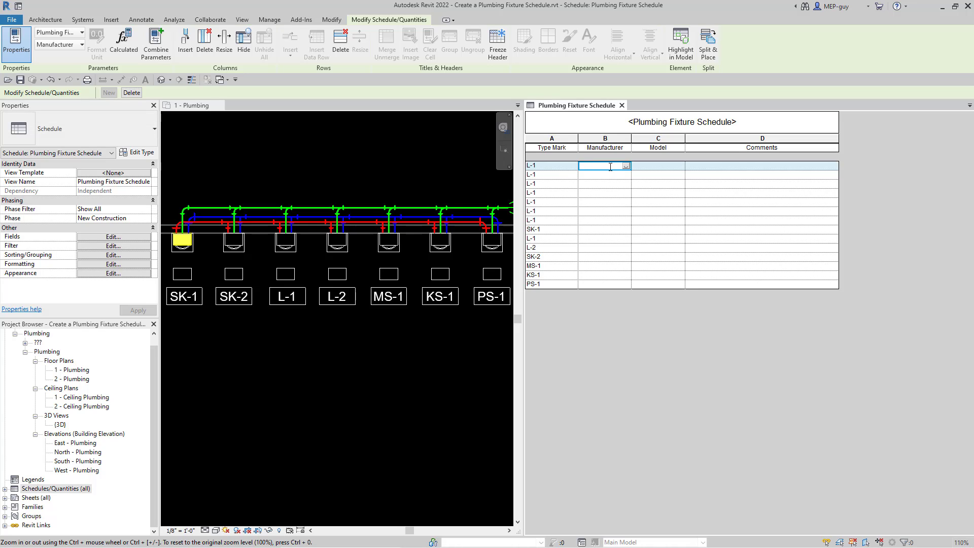
pyautogui.write('co')
pyautogui.press('BackSpace')
pyautogui.press('BackSpace')
pyautogui.press('capslock')
pyautogui.write('COMPANY A')
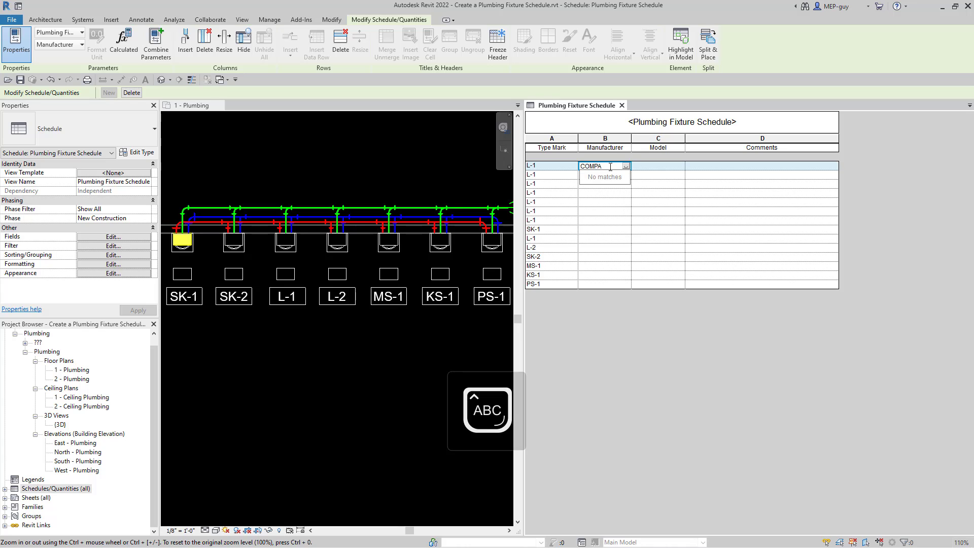
pyautogui.press('Return')
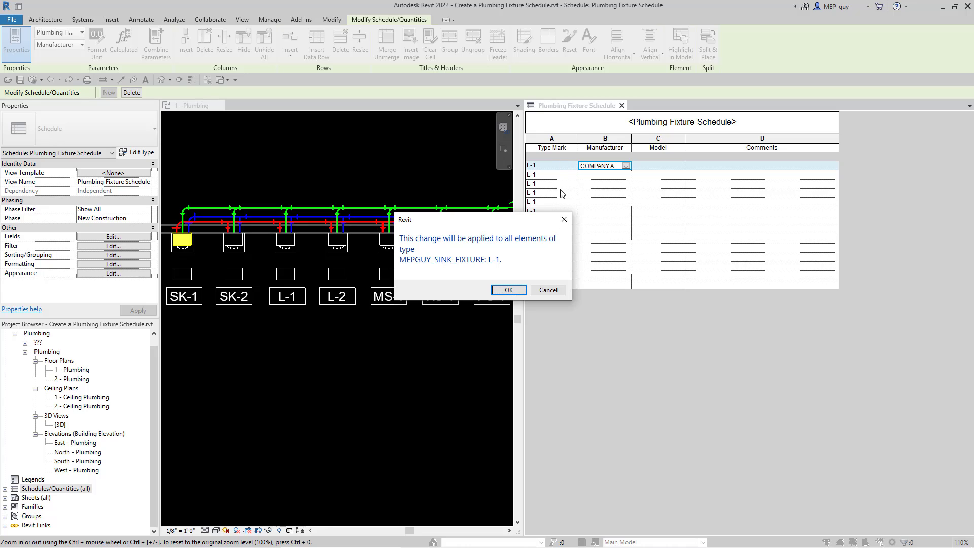
pyautogui.click(508, 290)
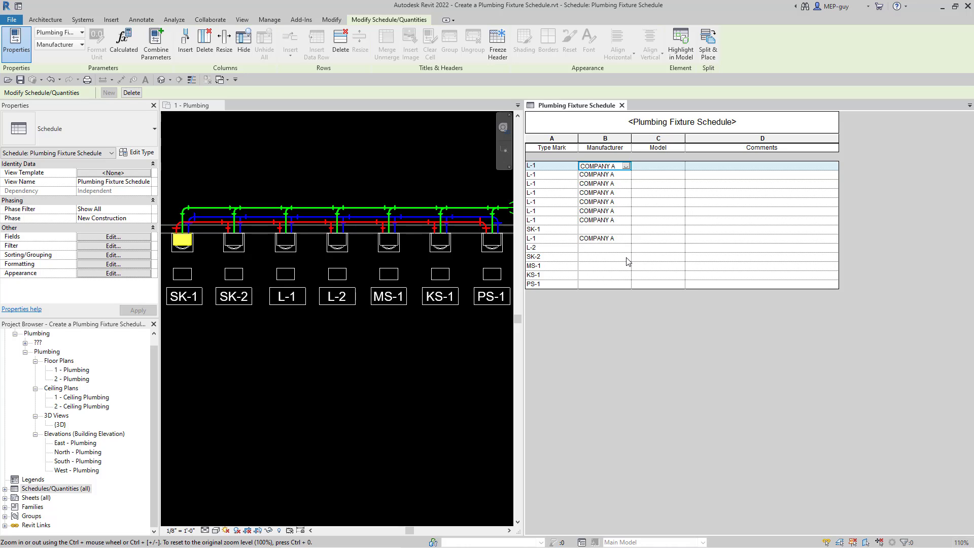
# Step: Tag all seven sink fixtures along the wall in the plan with the boxed Plumbing Fixture Tag, without leaders
pyautogui.click(446, 257)
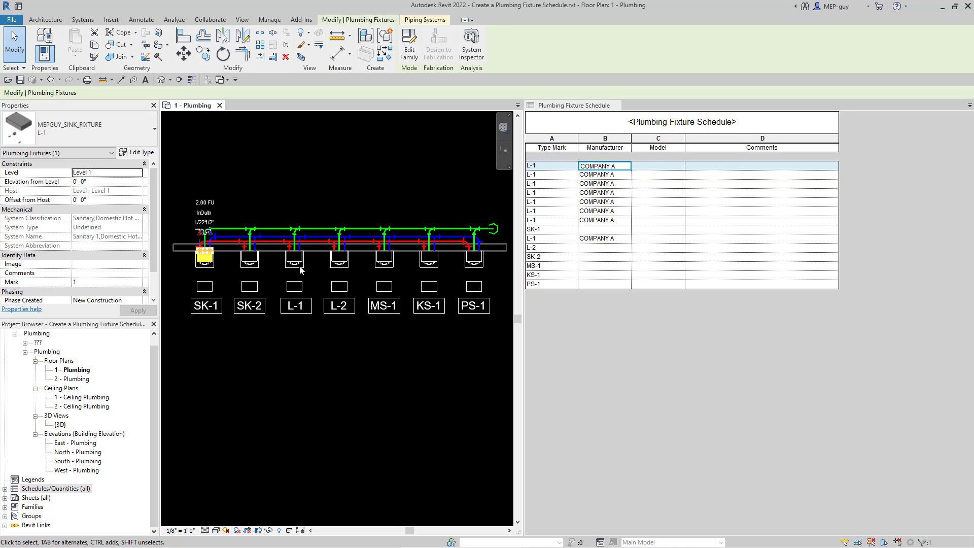
pyautogui.moveTo(185, 247)
pyautogui.mouseDown()
pyautogui.moveTo(196, 260)
pyautogui.moveTo(495, 274)
pyautogui.mouseUp()
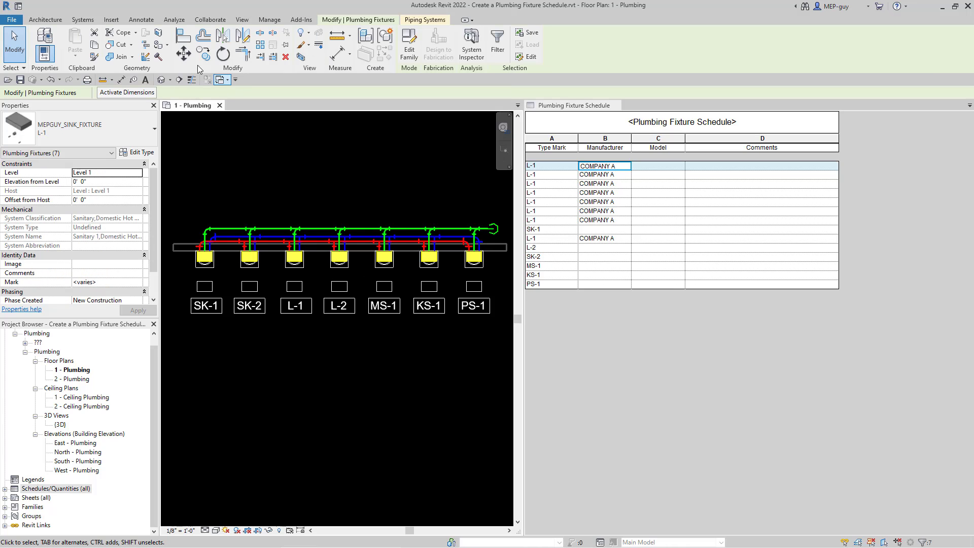
pyautogui.click(144, 20)
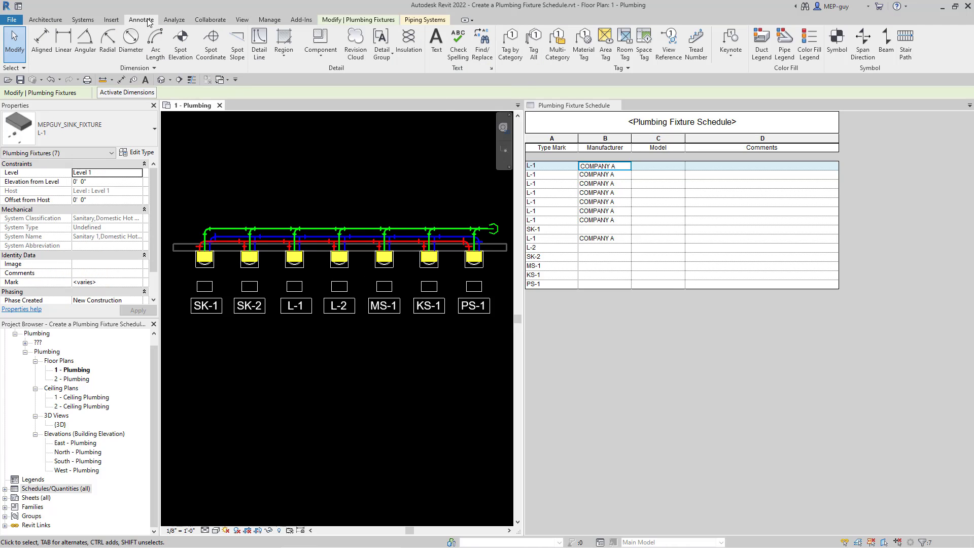
pyautogui.click(533, 43)
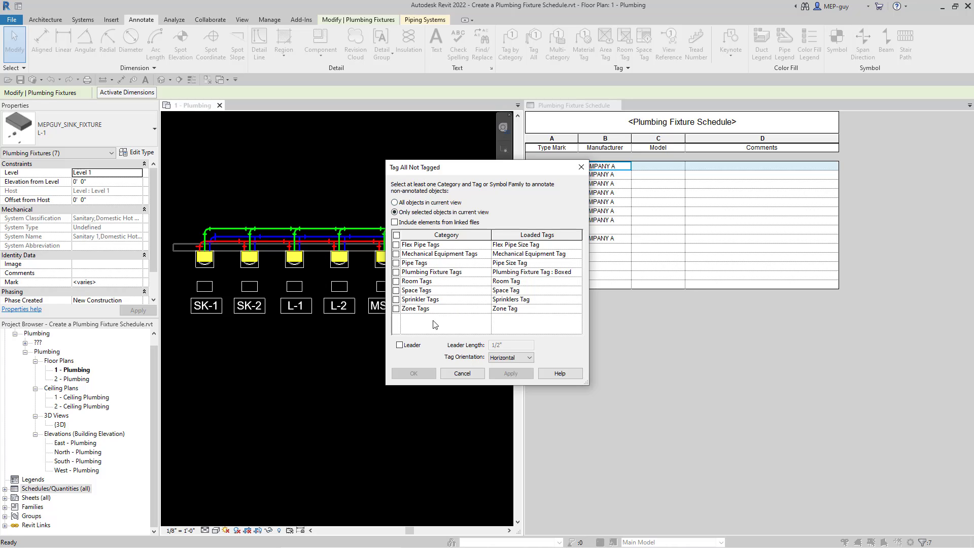
pyautogui.click(396, 272)
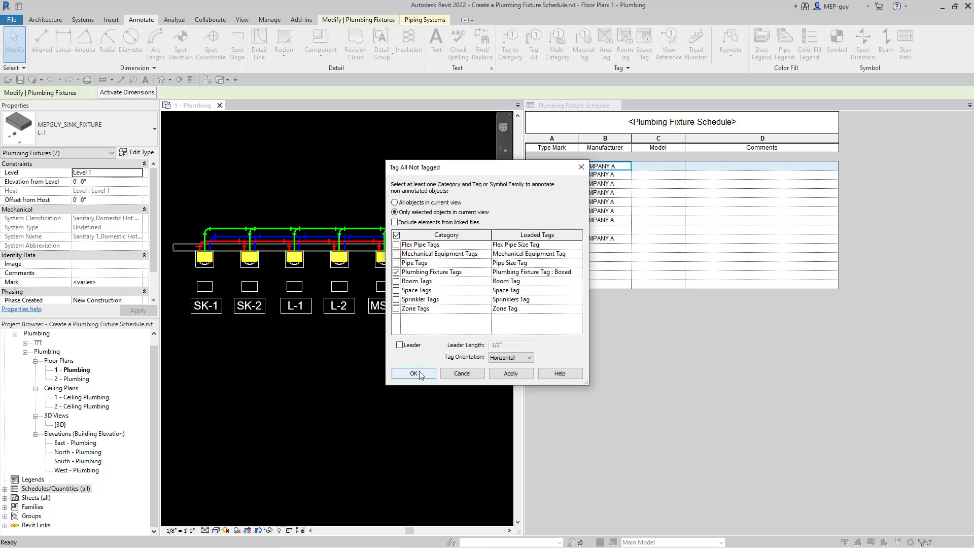
pyautogui.click(413, 374)
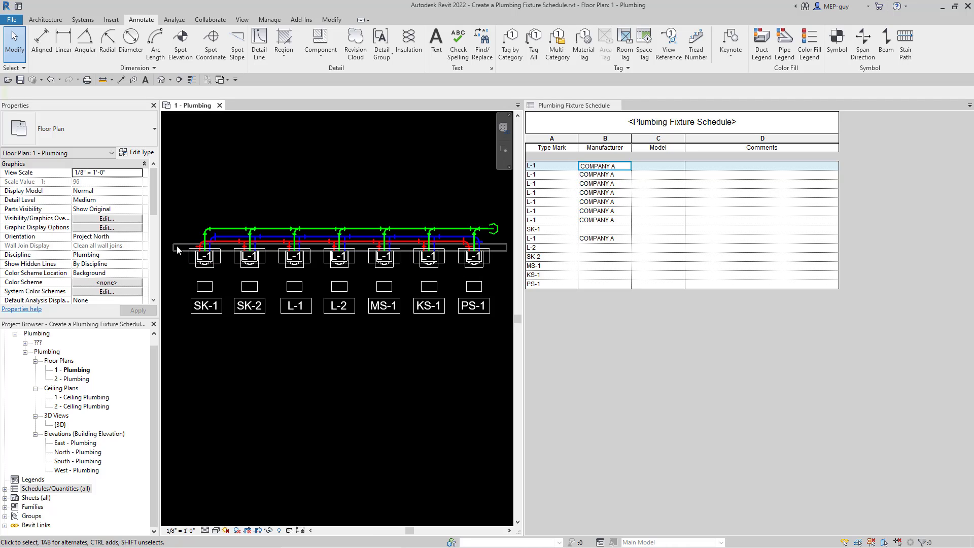
# Step: Filter the selection along the wall to only the plumbing fixture tags and nudge them down below their sinks
pyautogui.moveTo(178, 243); pyautogui.dragTo(500, 278)
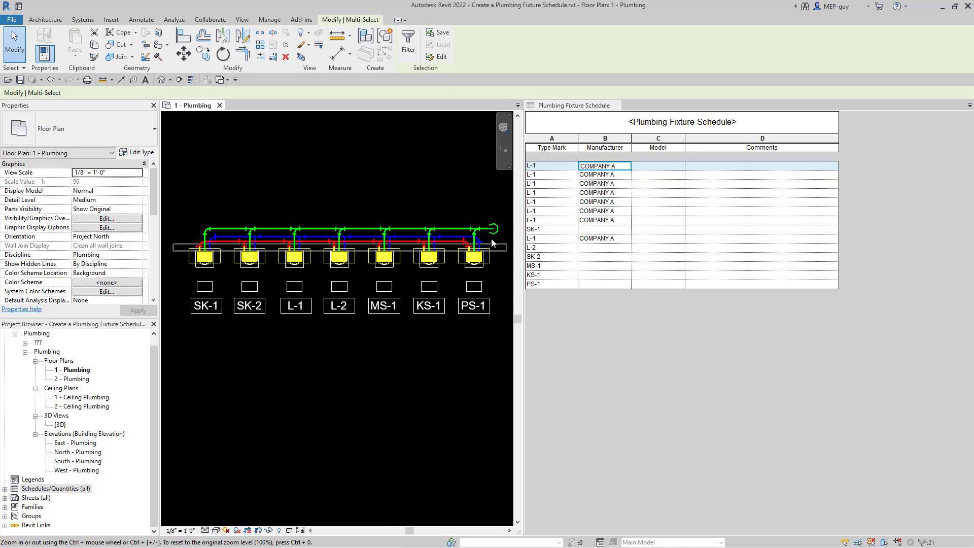
pyautogui.click(409, 44)
pyautogui.click(215, 143)
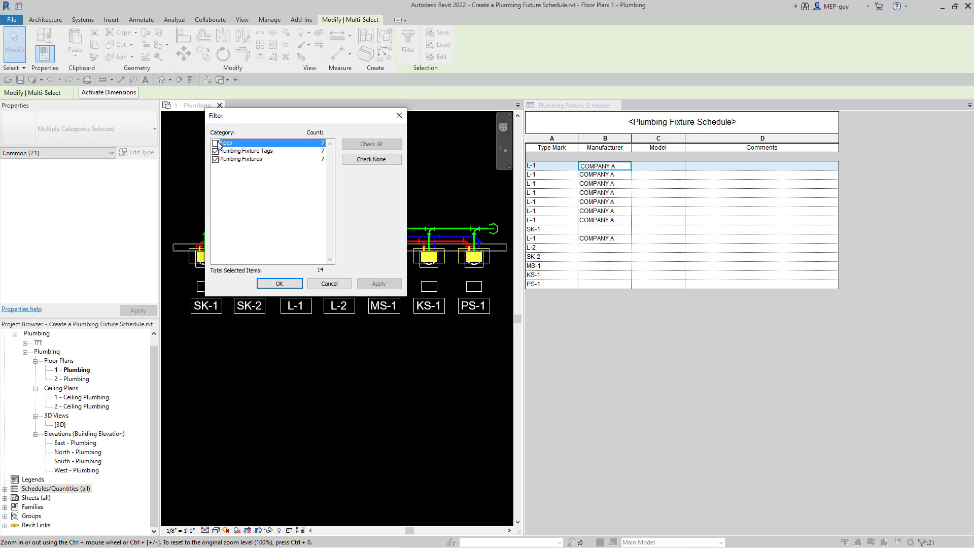
pyautogui.click(215, 159)
pyautogui.click(280, 284)
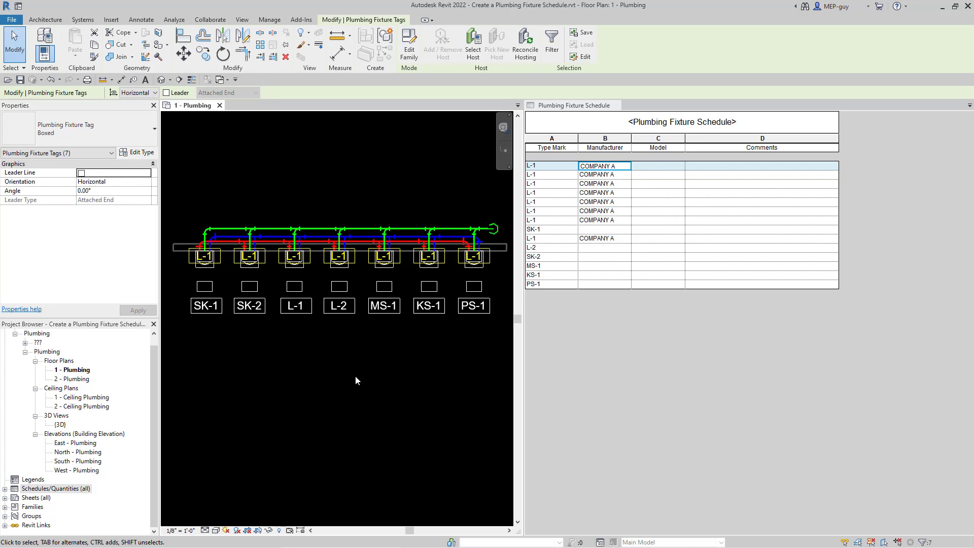
pyautogui.press('Down')
pyautogui.press('Down')
pyautogui.press('Down')
pyautogui.press('Down')
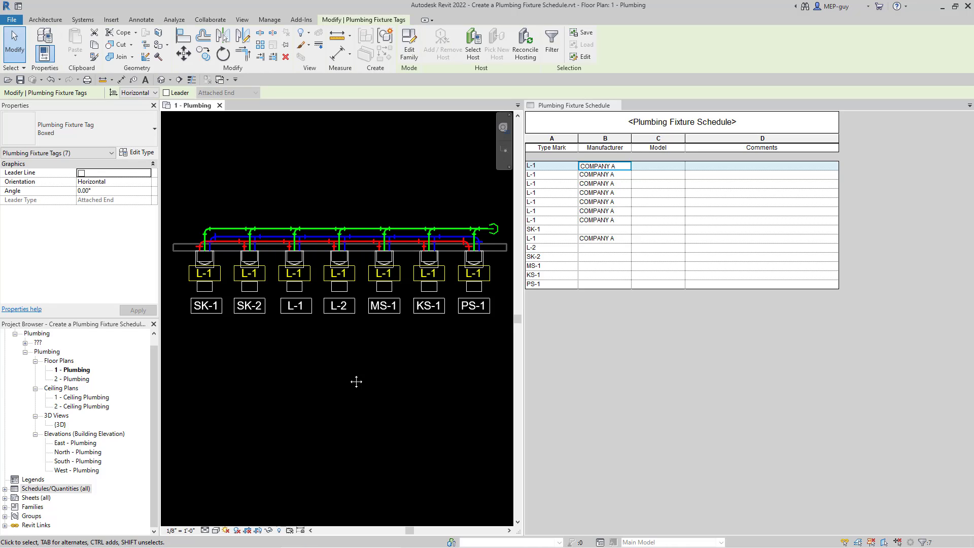
# Step: Move the lower row of fixtures and their SK-1 to PS-1 tags down, clear of the L-1 tags
pyautogui.moveTo(503, 338); pyautogui.dragTo(503, 337)
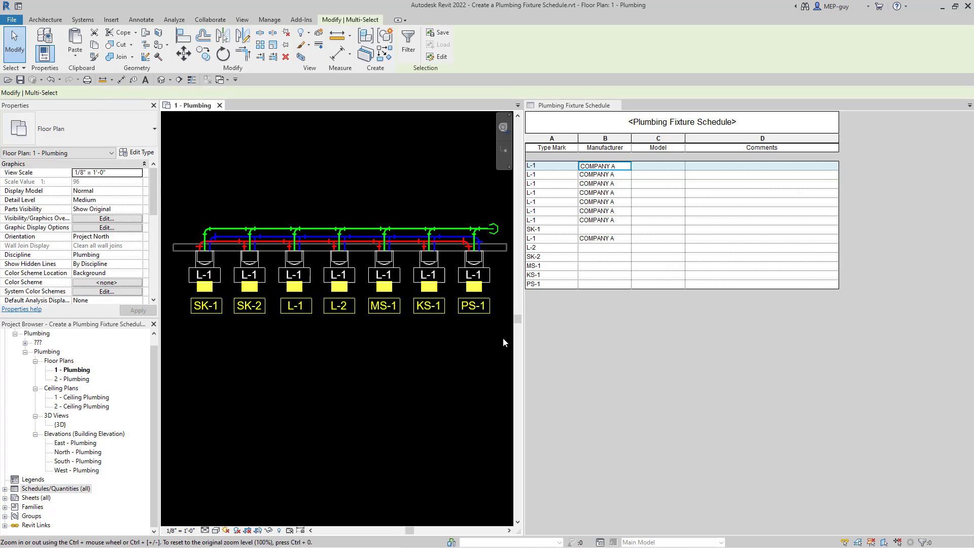
pyautogui.moveTo(459, 298); pyautogui.dragTo(459, 316)
pyautogui.press('Escape')
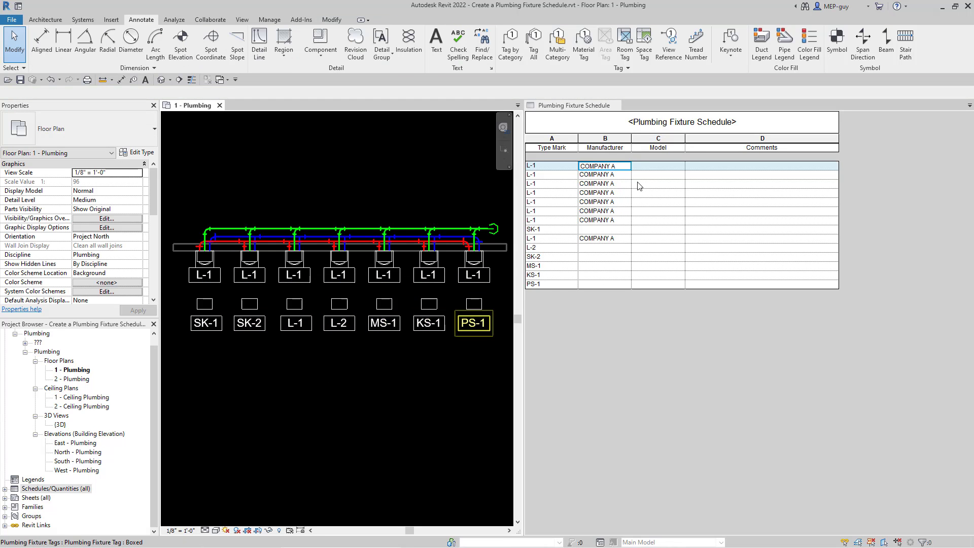
# Step: Set the model in the first L-1 schedule row to ABCD-123 and apply it to all elements of that type
pyautogui.click(660, 171)
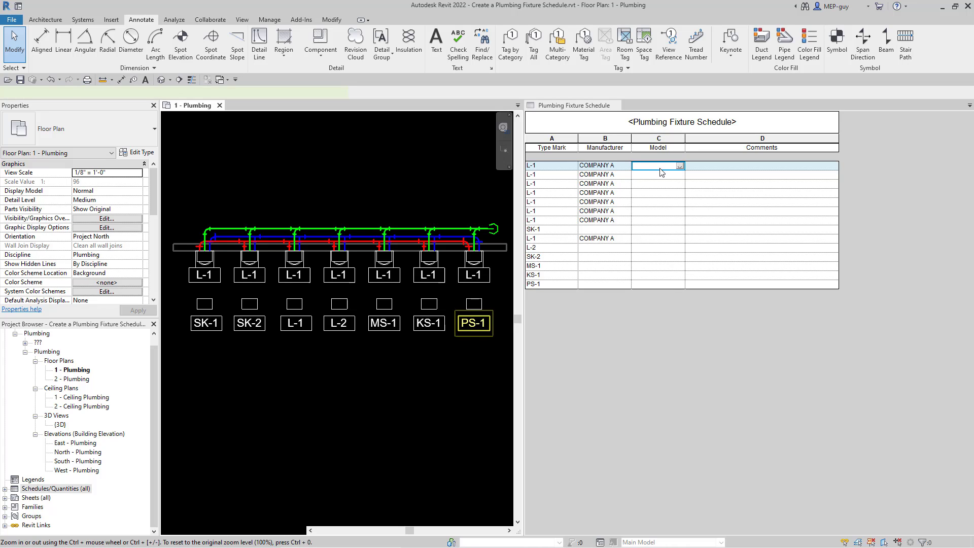
pyautogui.write('A')
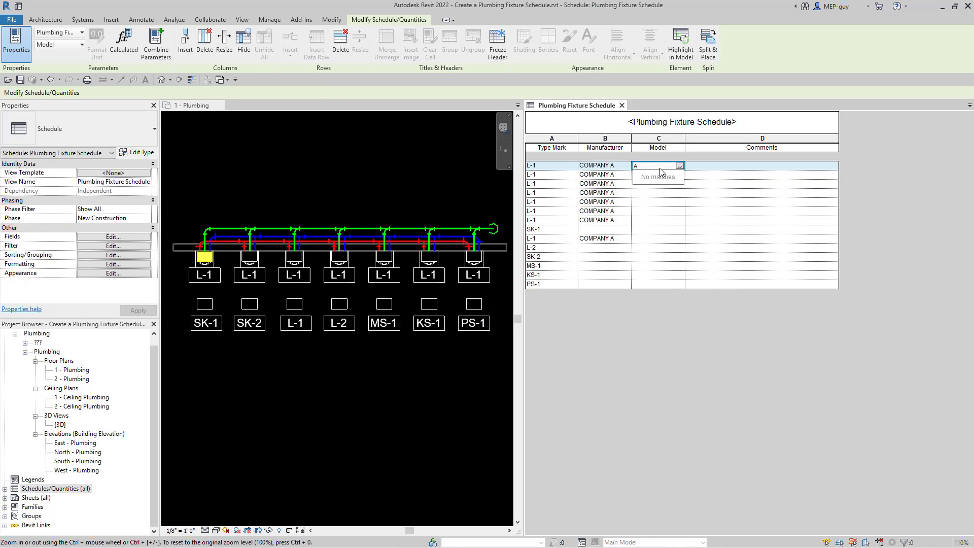
pyautogui.write('BCD-123')
pyautogui.press('Return')
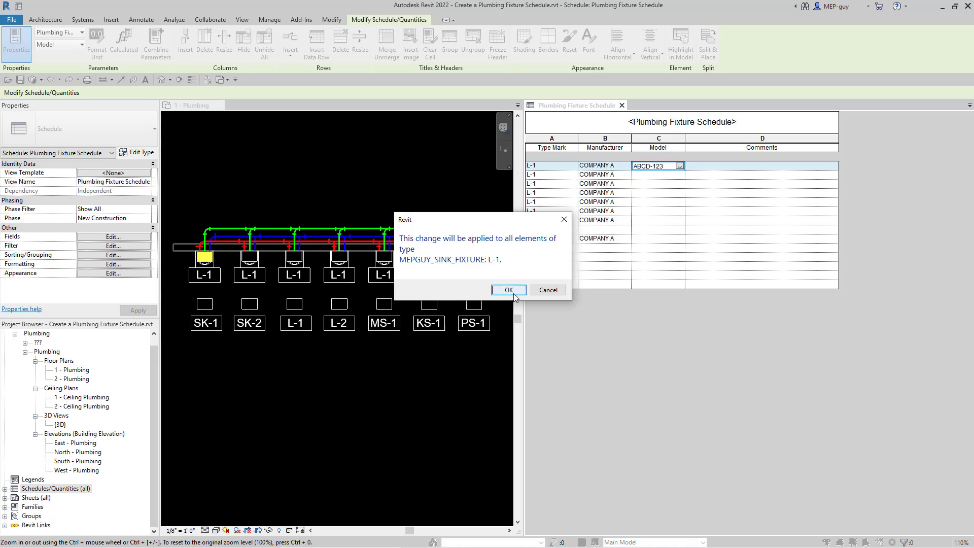
pyautogui.click(504, 289)
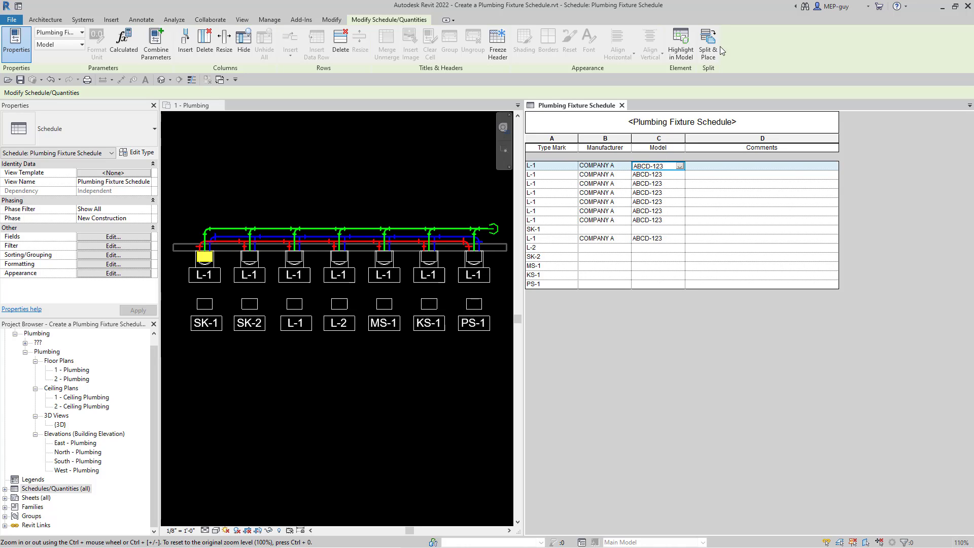
# Step: Enter PROVIDE TMV-1 as the comment in the first L-1 schedule row
pyautogui.click(726, 165)
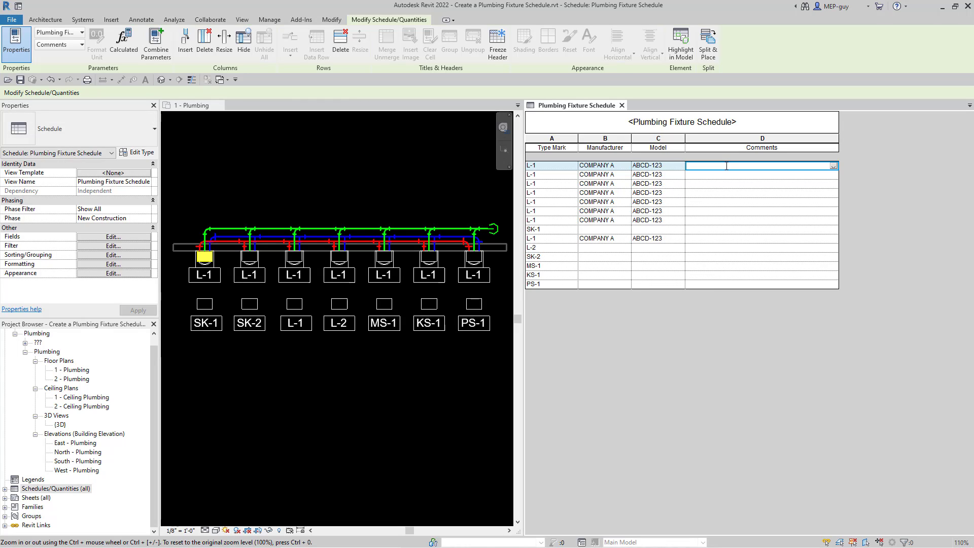
pyautogui.write('PROVIDE A')
pyautogui.click(553, 166)
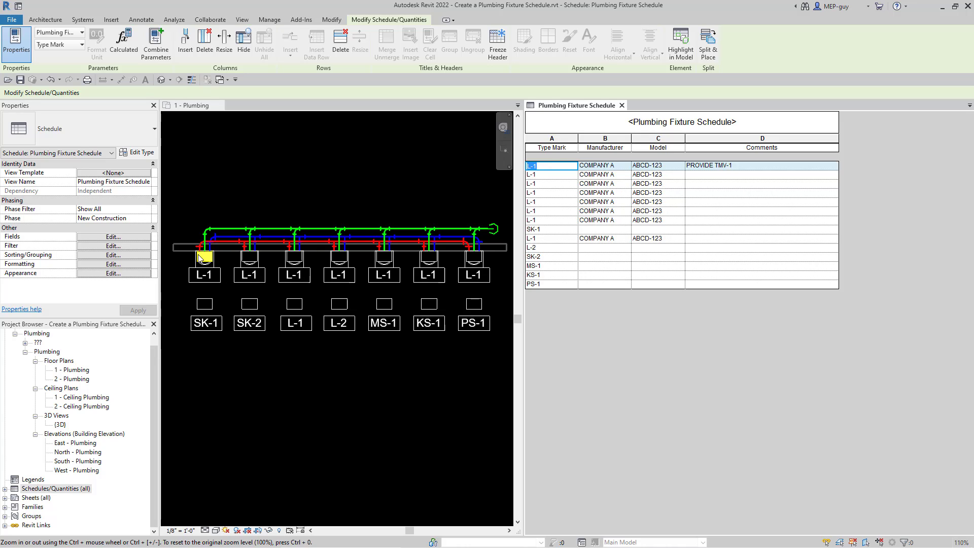
# Step: Match the first two L-1 rows to their sinks in the plan and compare the two sinks' instance Comments
pyautogui.click(547, 176)
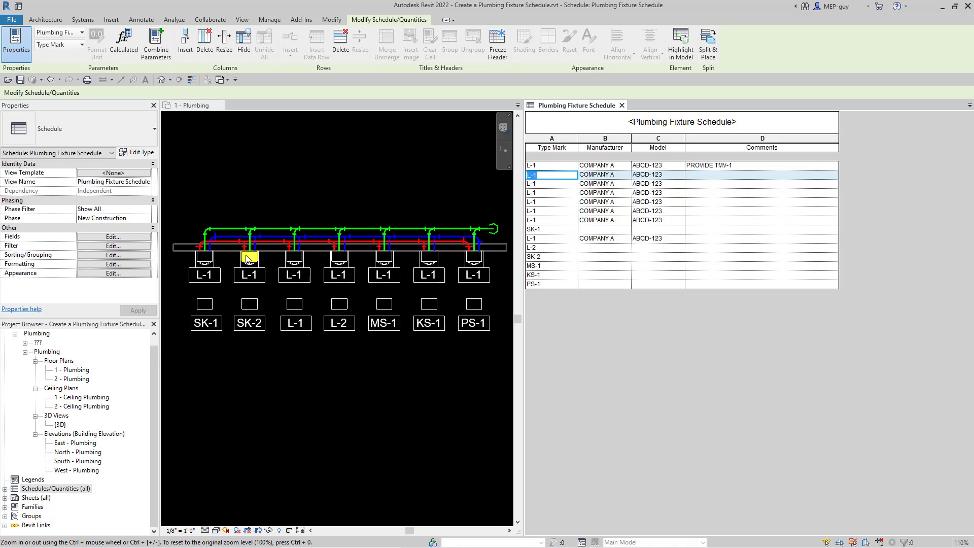
pyautogui.click(549, 166)
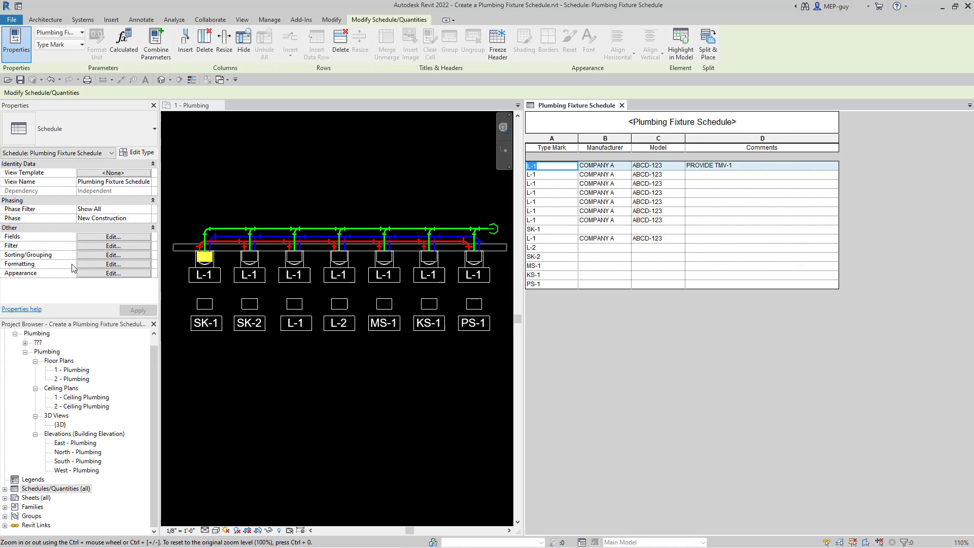
pyautogui.click(208, 263)
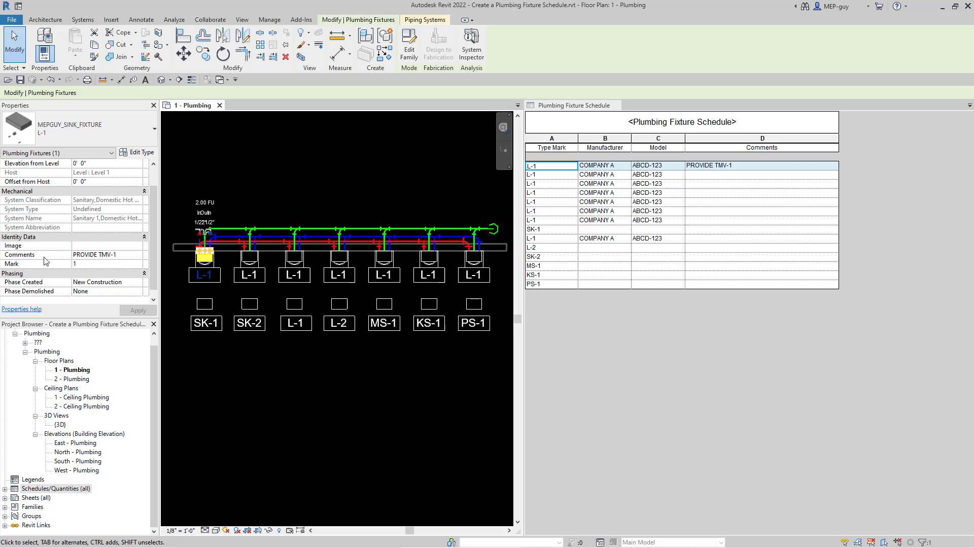
pyautogui.click(255, 260)
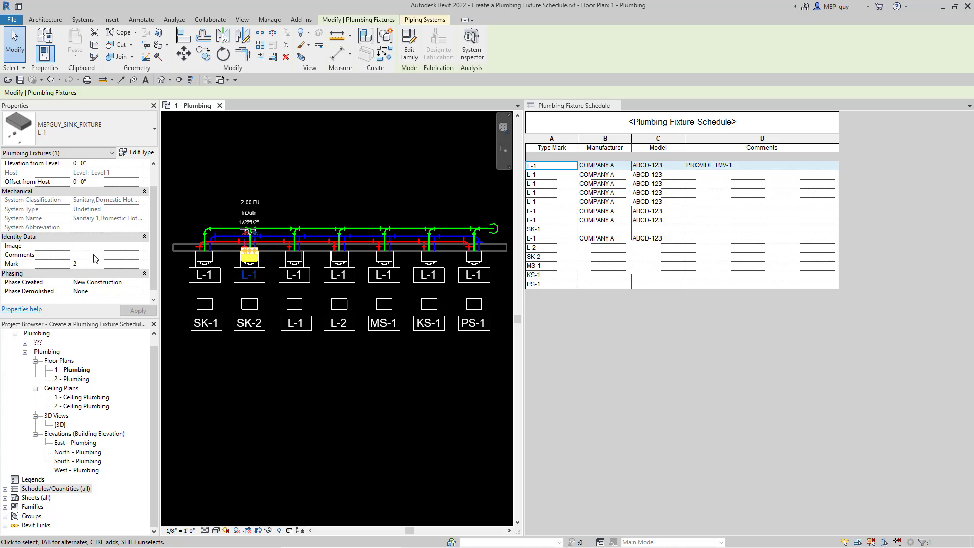
# Step: Examine the second sink's type properties, including the available types and the Model, Manufacturer and Type Comments parameters, and close them unchanged
pyautogui.click(141, 152)
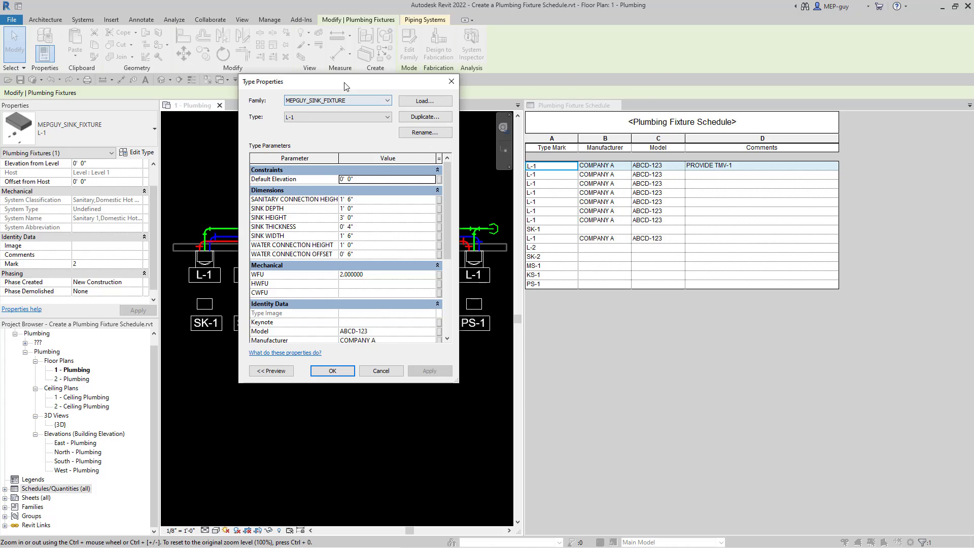
pyautogui.moveTo(344, 85); pyautogui.dragTo(609, 90)
pyautogui.scroll(-3, 658, 213)
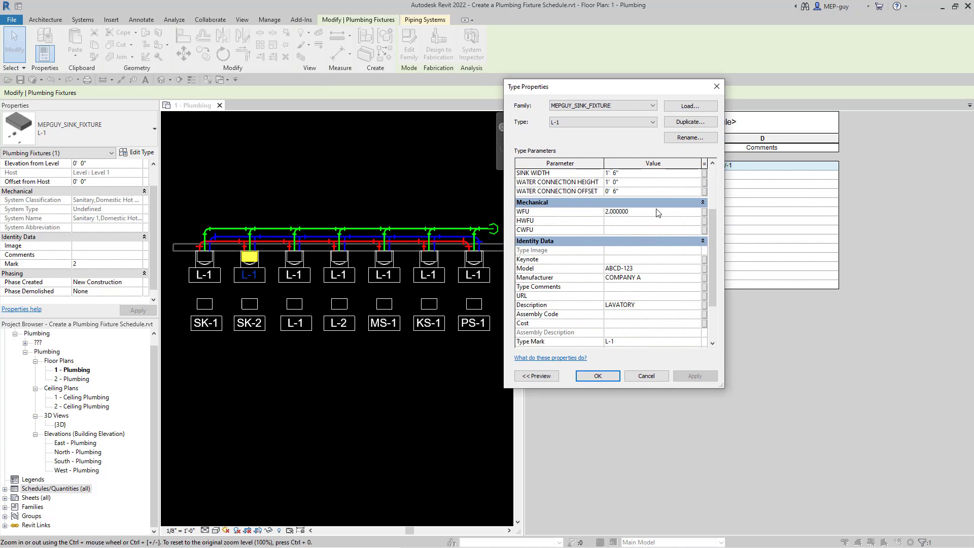
pyautogui.scroll(-2, 658, 213)
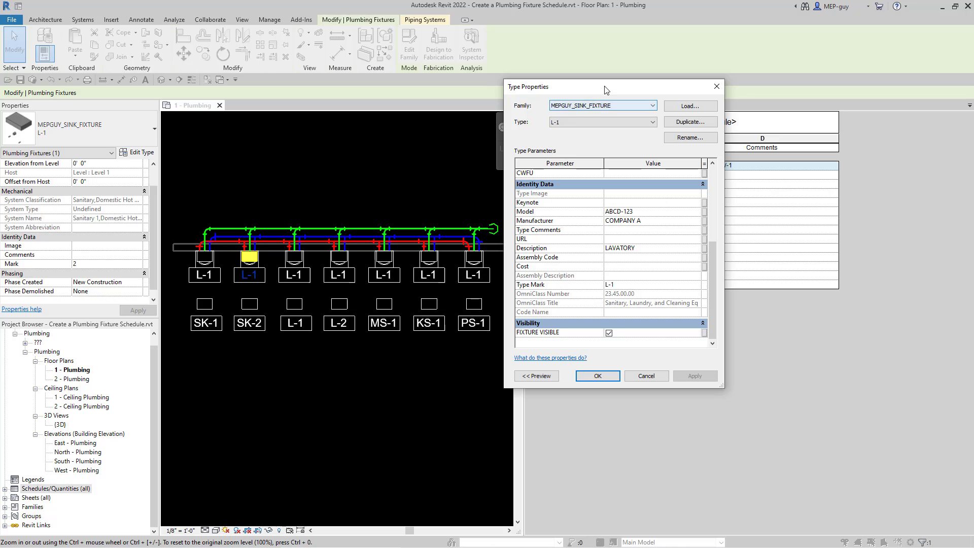
pyautogui.moveTo(575, 87); pyautogui.dragTo(338, 76)
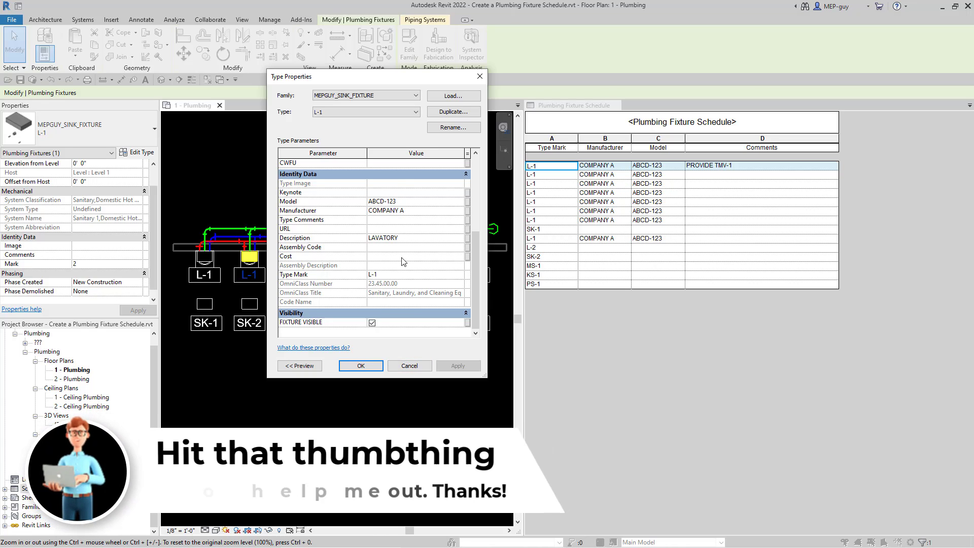
pyautogui.click(343, 113)
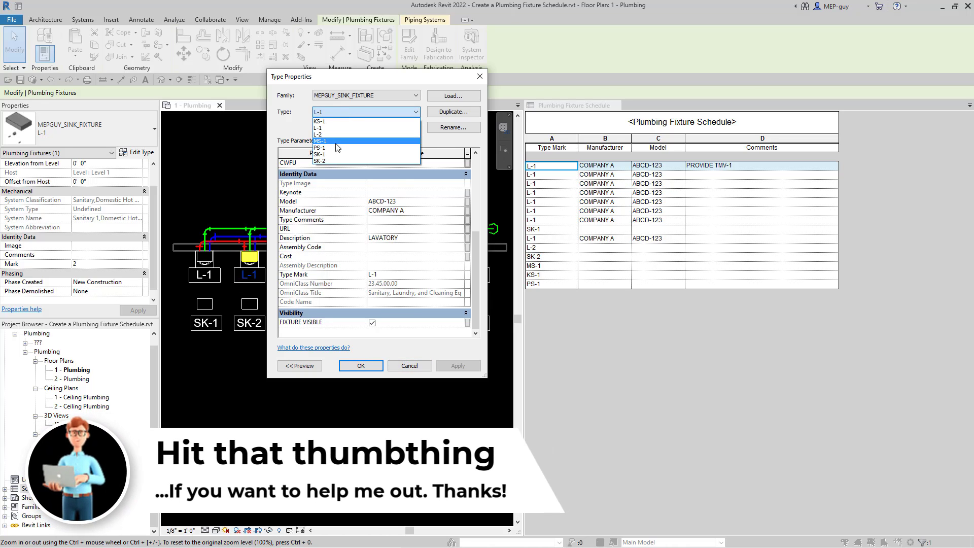
pyautogui.click(476, 236)
pyautogui.scroll(1, 410, 252)
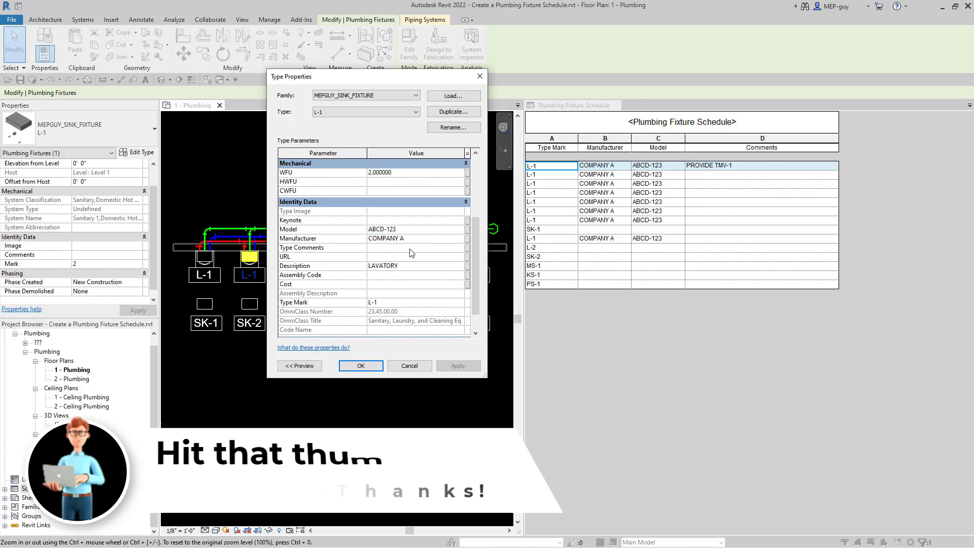
pyautogui.scroll(-2, 412, 256)
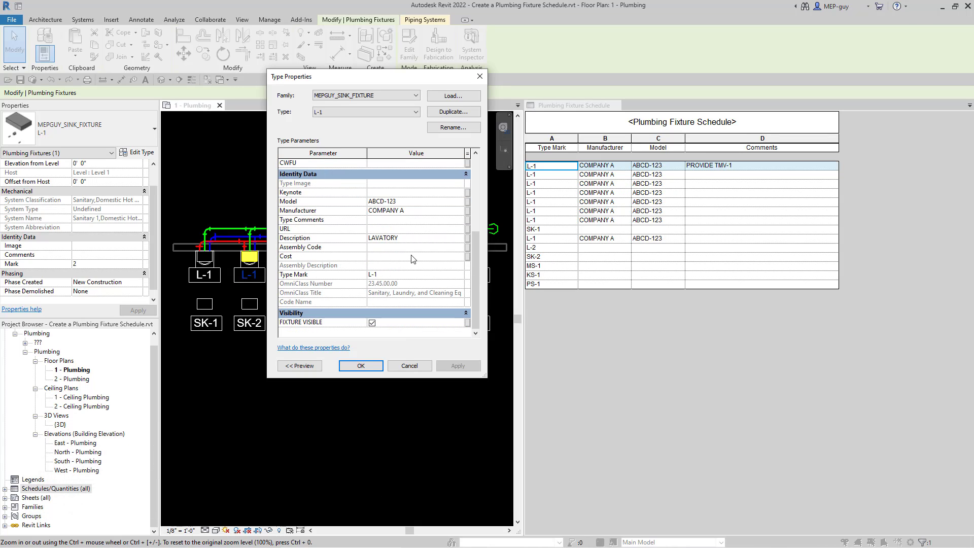
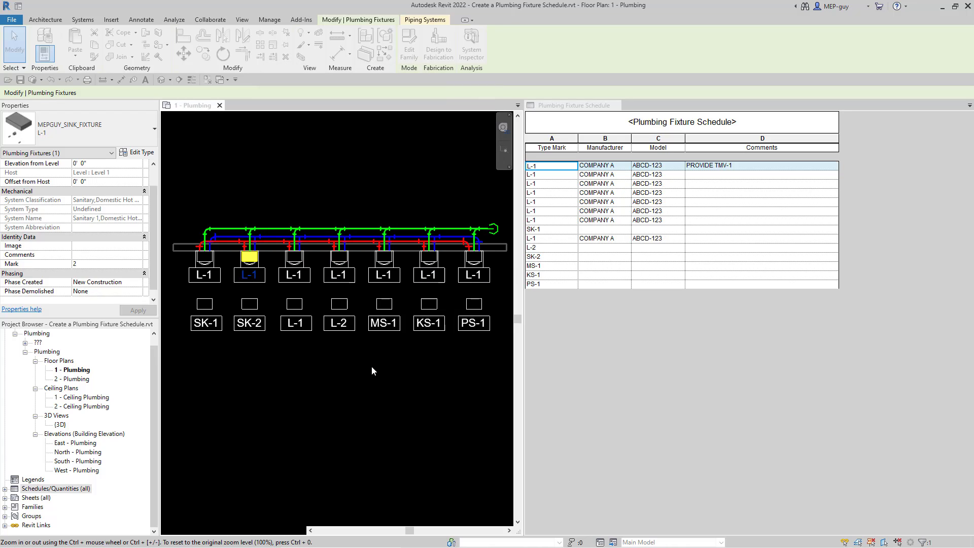
# Step: Replace the Comments field with Type Comments after Model in the plumbing fixture schedule's fields
pyautogui.click(578, 107)
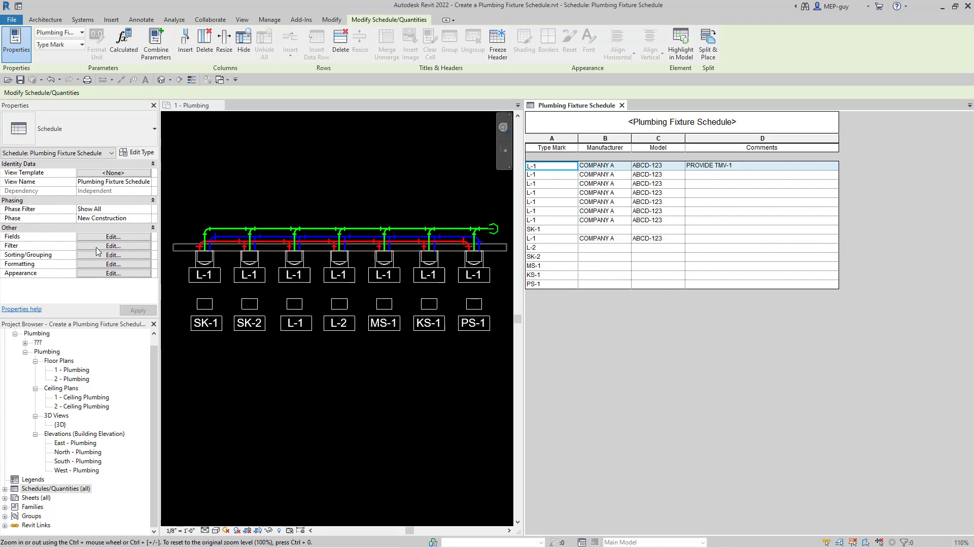
pyautogui.click(102, 238)
pyautogui.click(525, 256)
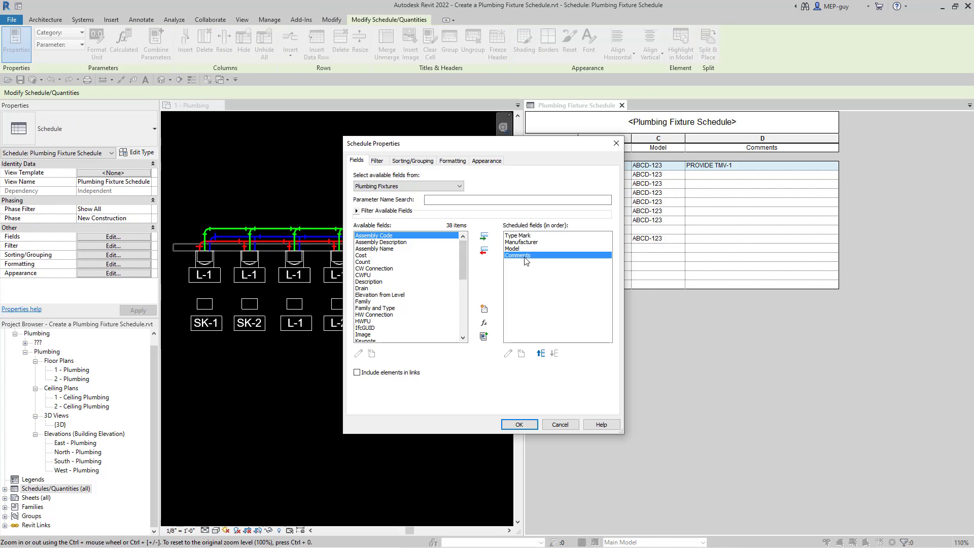
pyautogui.click(484, 250)
pyautogui.moveTo(463, 253); pyautogui.dragTo(392, 296)
pyautogui.click(392, 297)
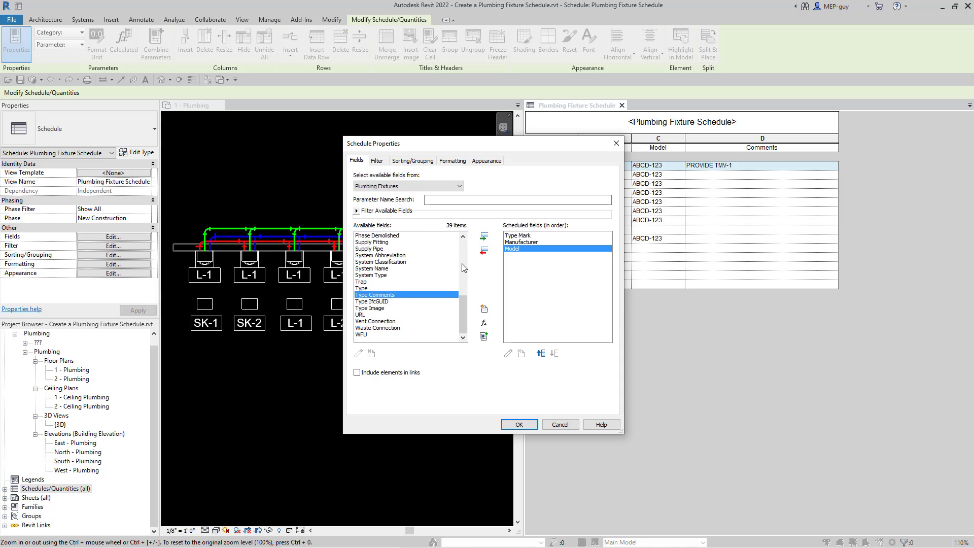
pyautogui.click(484, 237)
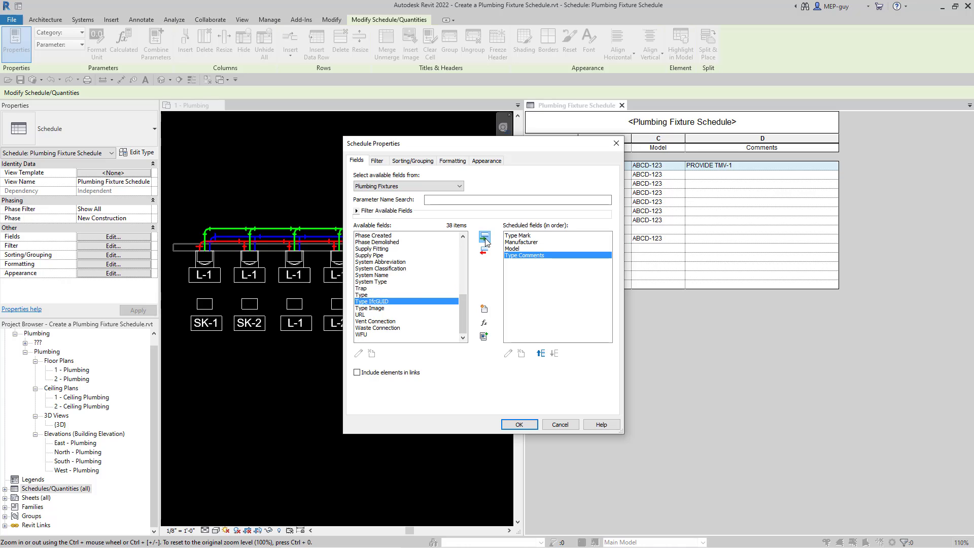
pyautogui.click(519, 424)
# Step: Widen the Type Comments column slightly and enter PROVIDE TMV-1 as the type comment in the first L-1 row
pyautogui.moveTo(737, 138); pyautogui.dragTo(851, 138)
pyautogui.click(751, 167)
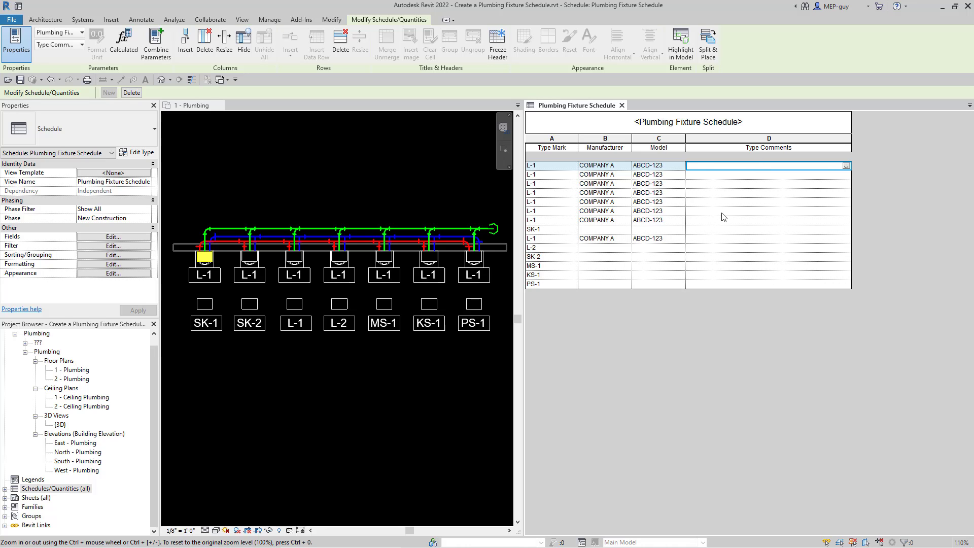
pyautogui.write('PROVIDE TMV-1')
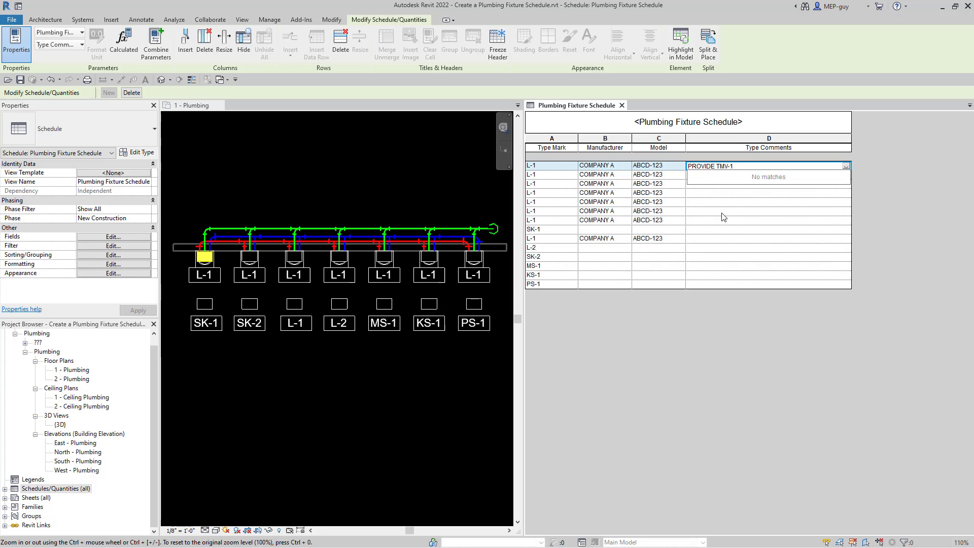
pyautogui.press('Return')
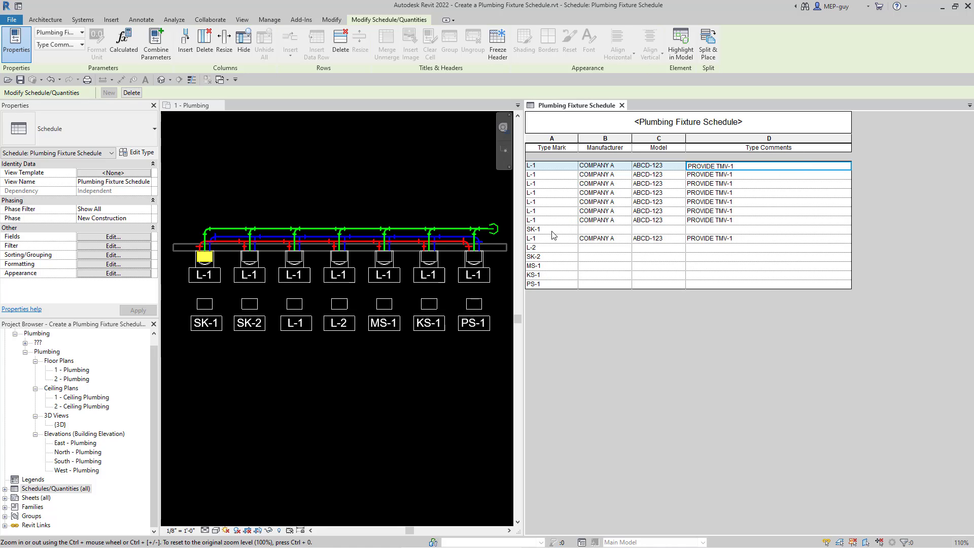
# Step: Set the Model of the SK-1 sink to AAAA-1234 in its type properties and apply the change
pyautogui.click(611, 231)
pyautogui.click(277, 330)
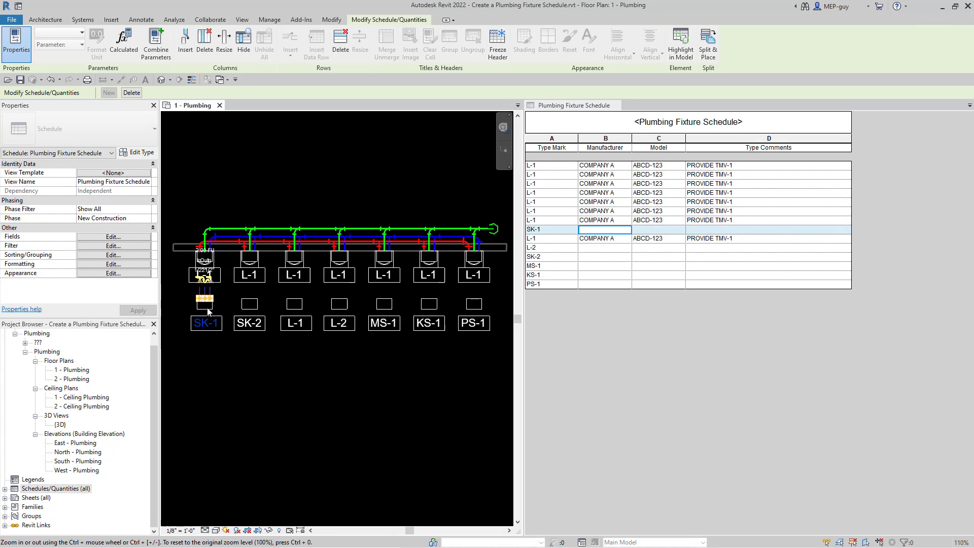
pyautogui.click(203, 302)
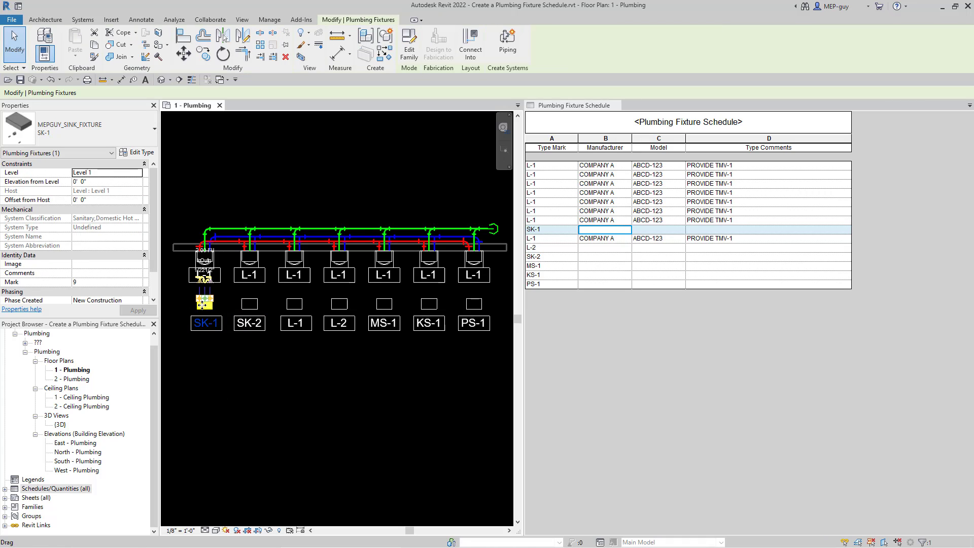
pyautogui.scroll(-1, 99, 177)
pyautogui.click(136, 152)
pyautogui.moveTo(381, 81); pyautogui.dragTo(331, 127)
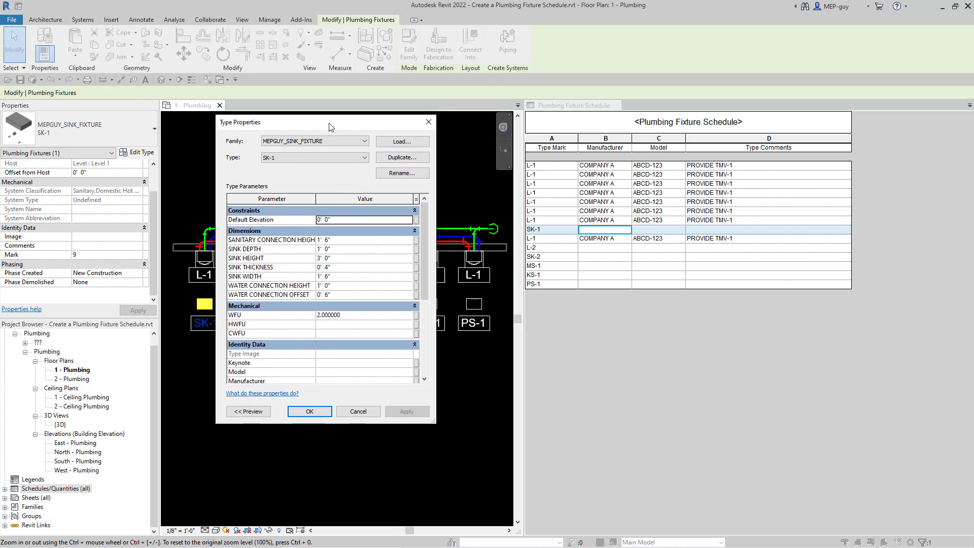
pyautogui.scroll(-2, 327, 278)
pyautogui.scroll(-2, 328, 278)
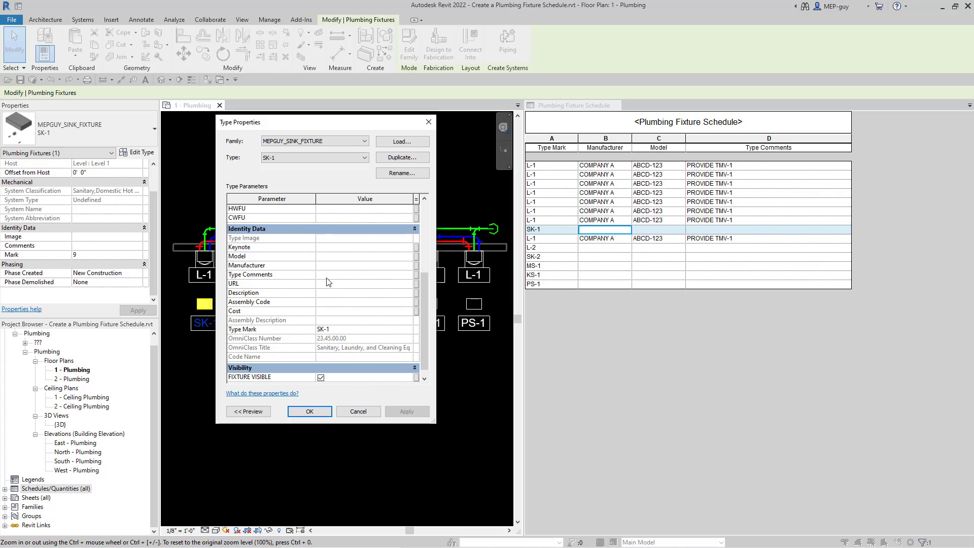
pyautogui.click(333, 256)
pyautogui.write('AAA')
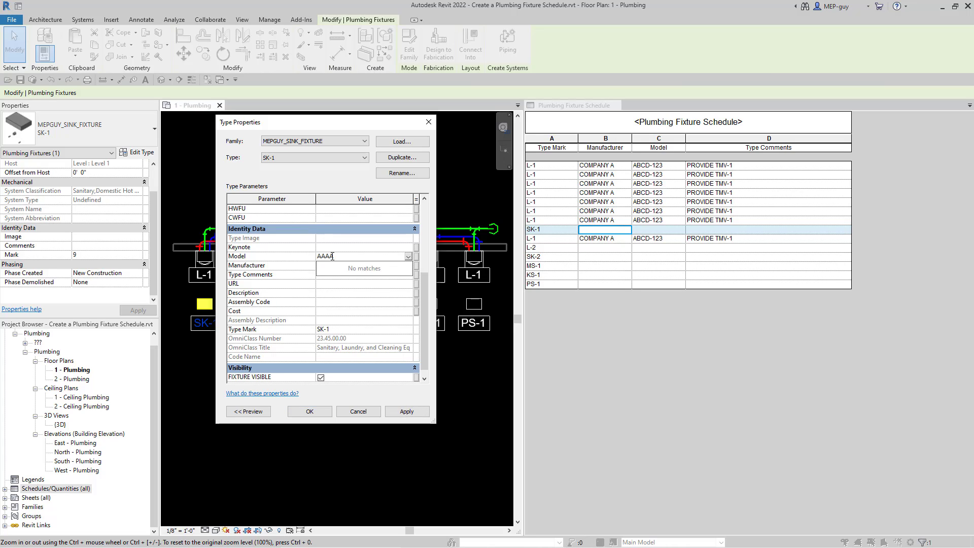
pyautogui.write('A-1234')
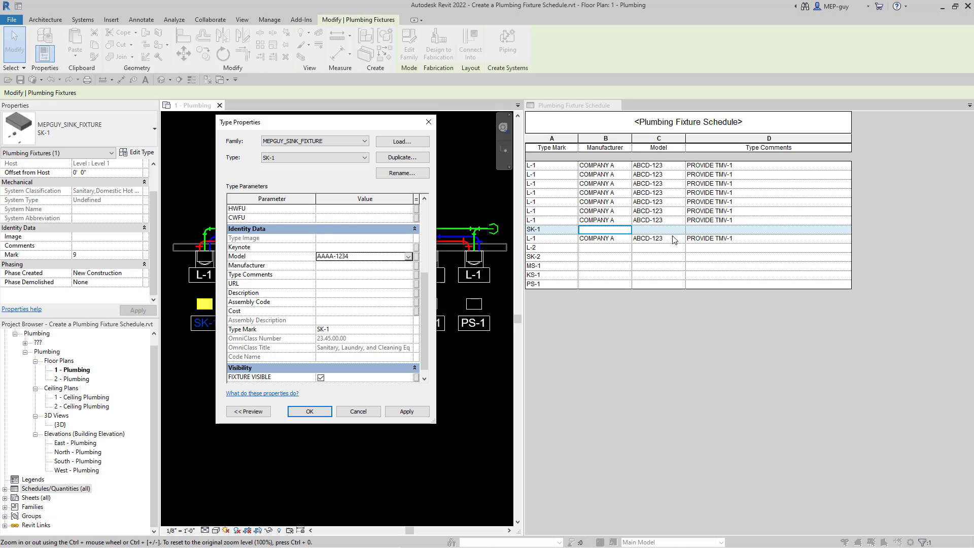
pyautogui.click(408, 413)
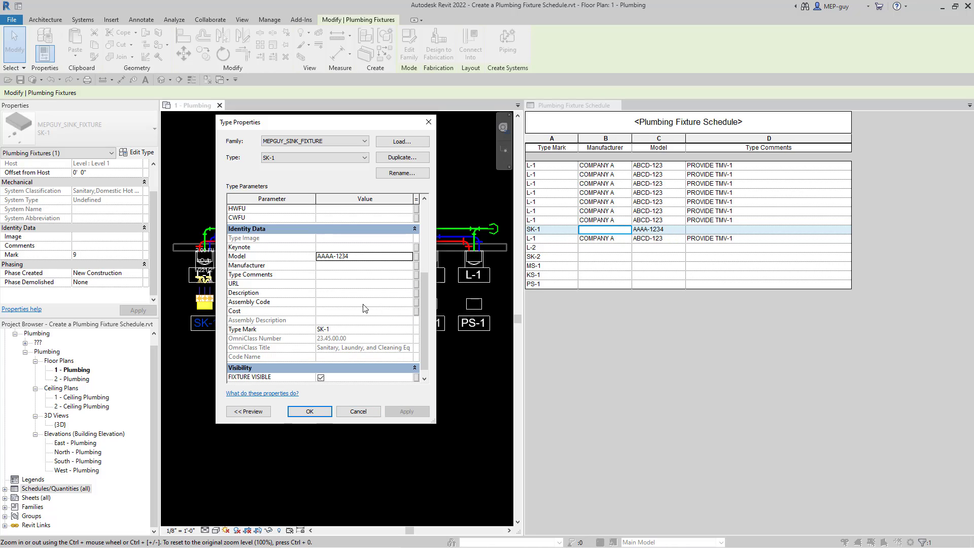
# Step: Set the SK-1 type's Manufacturer to ABC, apply it and close the type properties
pyautogui.click(329, 265)
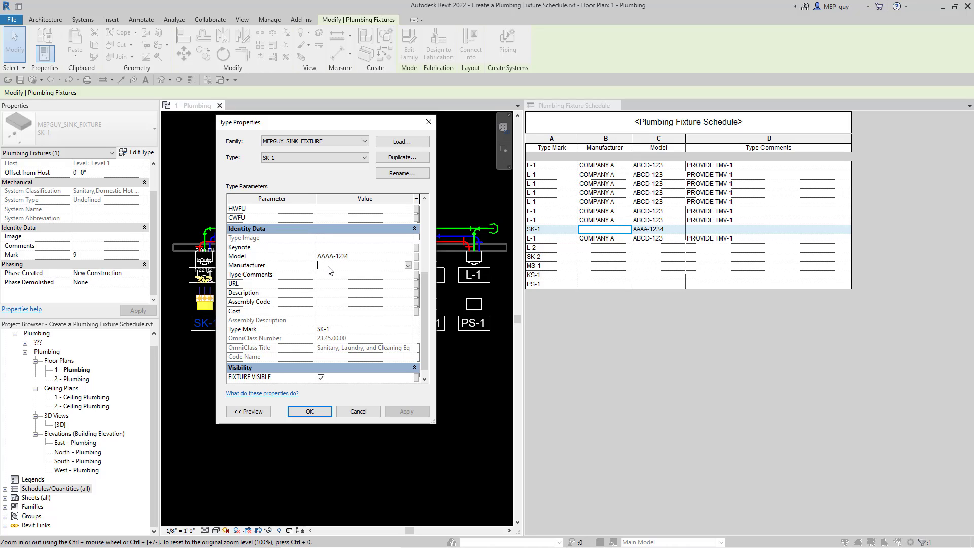
pyautogui.write('ABC')
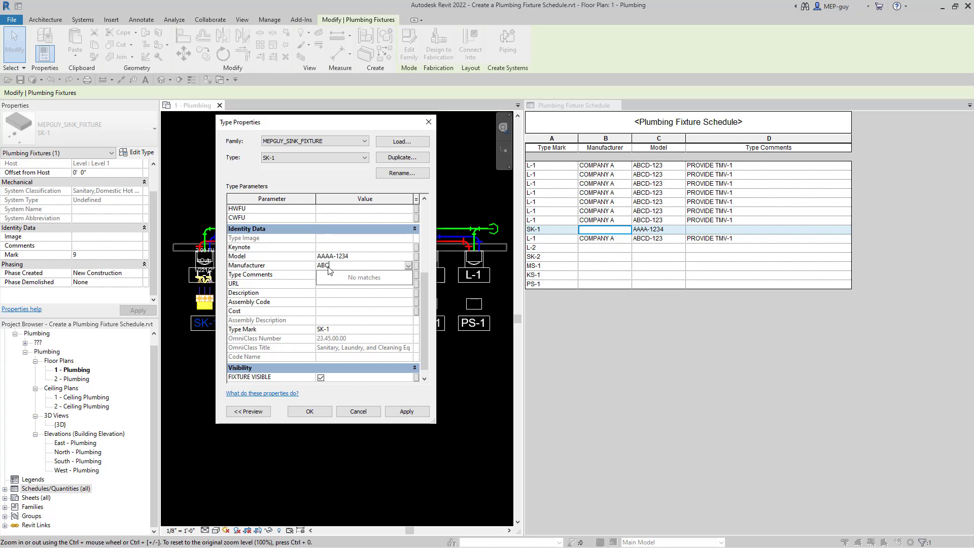
pyautogui.click(400, 414)
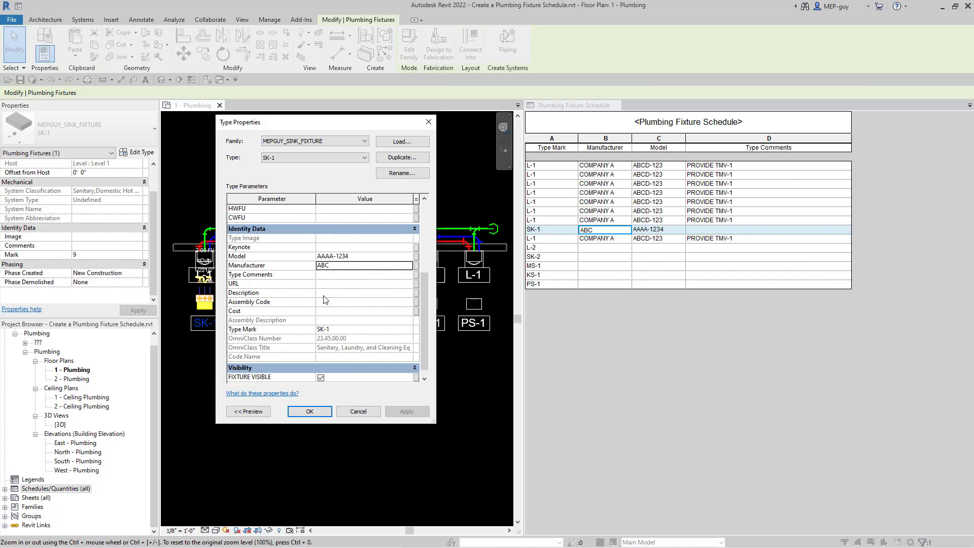
pyautogui.click(360, 410)
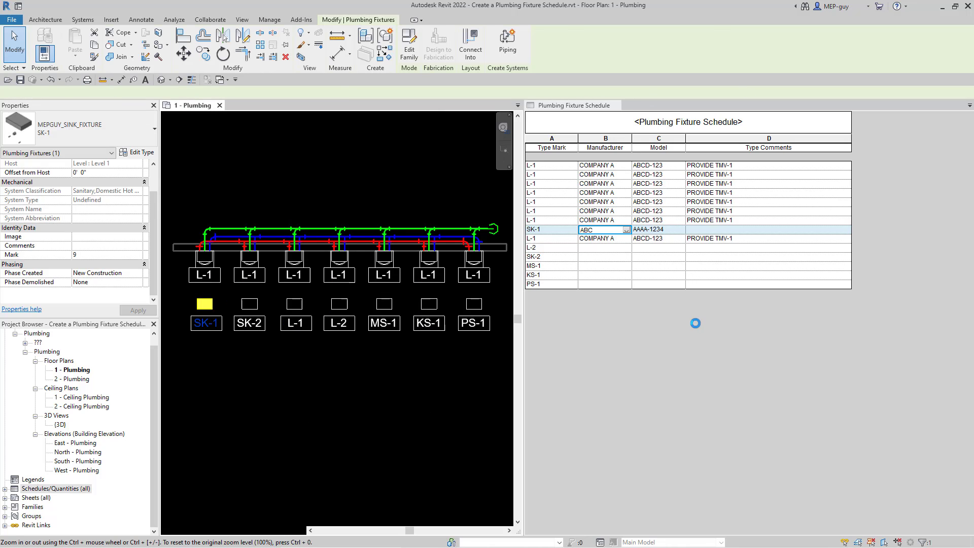
# Step: Add the Description parameter to the plumbing fixture schedule's scheduled fields
pyautogui.click(118, 237)
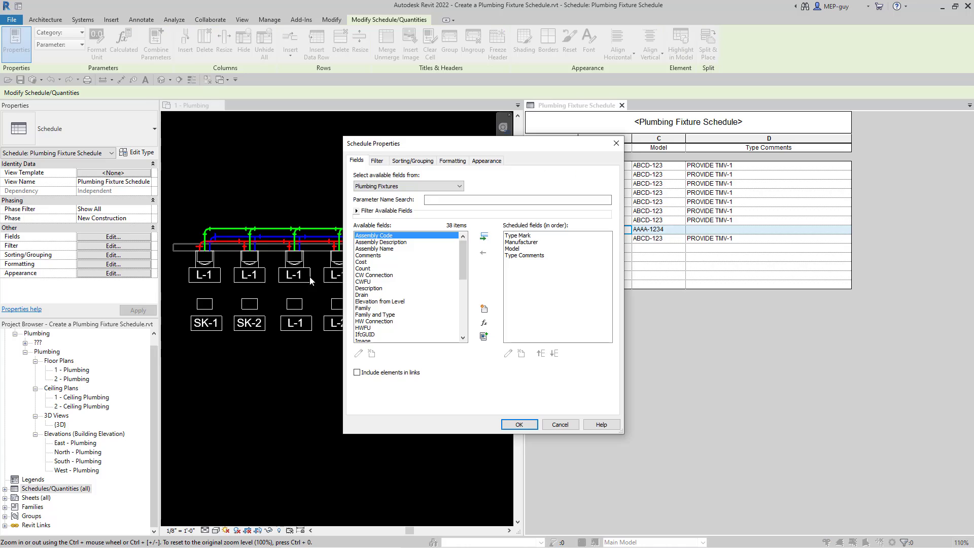
pyautogui.scroll(-1, 464, 254)
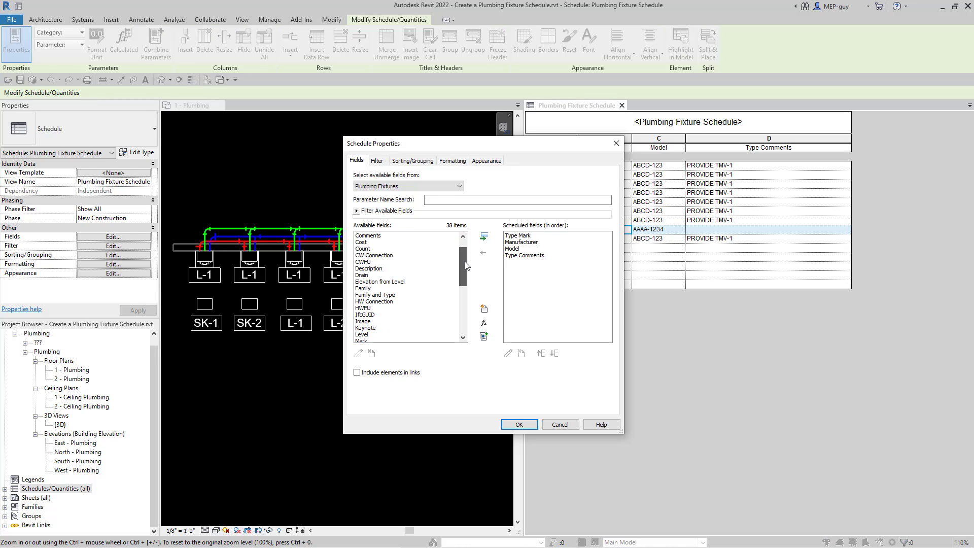
pyautogui.scroll(1, 465, 265)
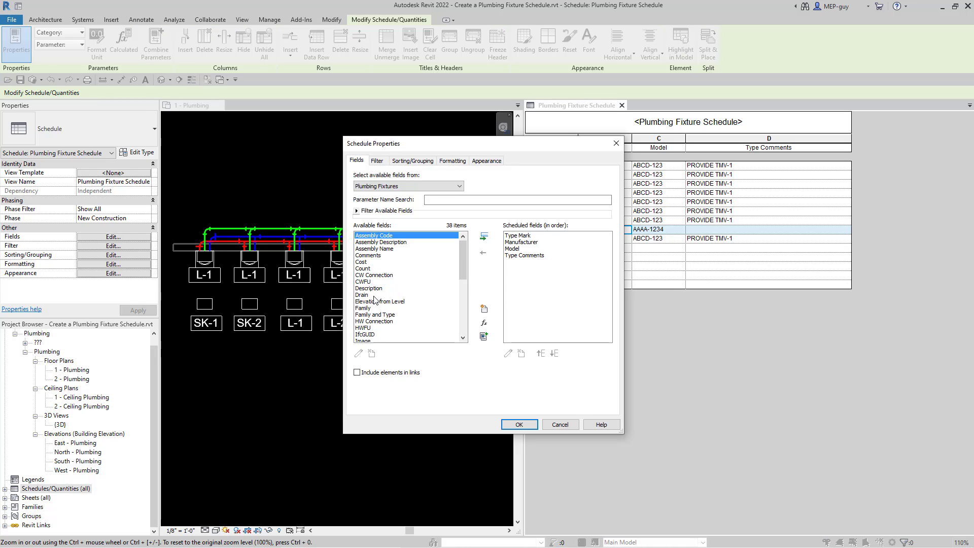
pyautogui.click(370, 289)
pyautogui.click(483, 236)
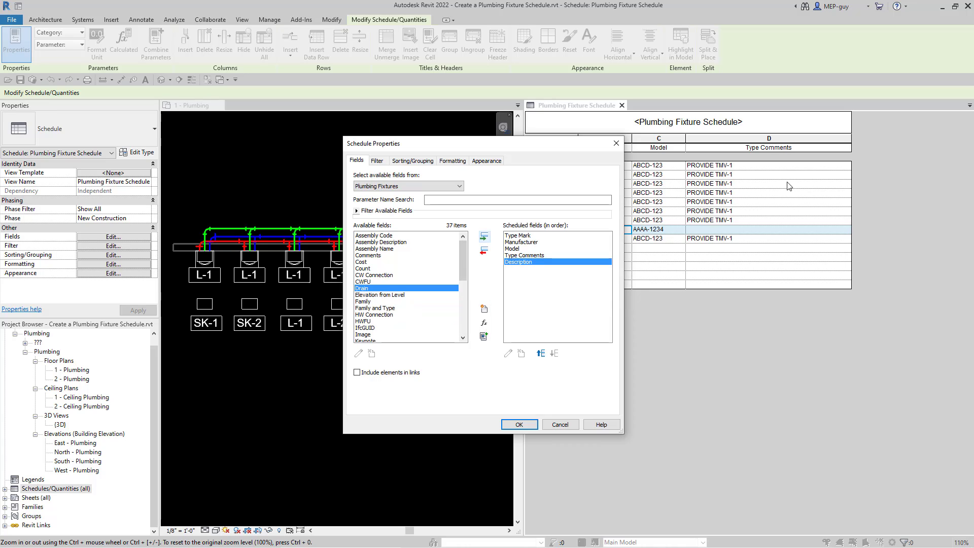
# Step: Reorder the scheduled fields so Description sits directly after Type Mark, and accept the schedule properties
pyautogui.moveTo(576, 147); pyautogui.dragTo(440, 117)
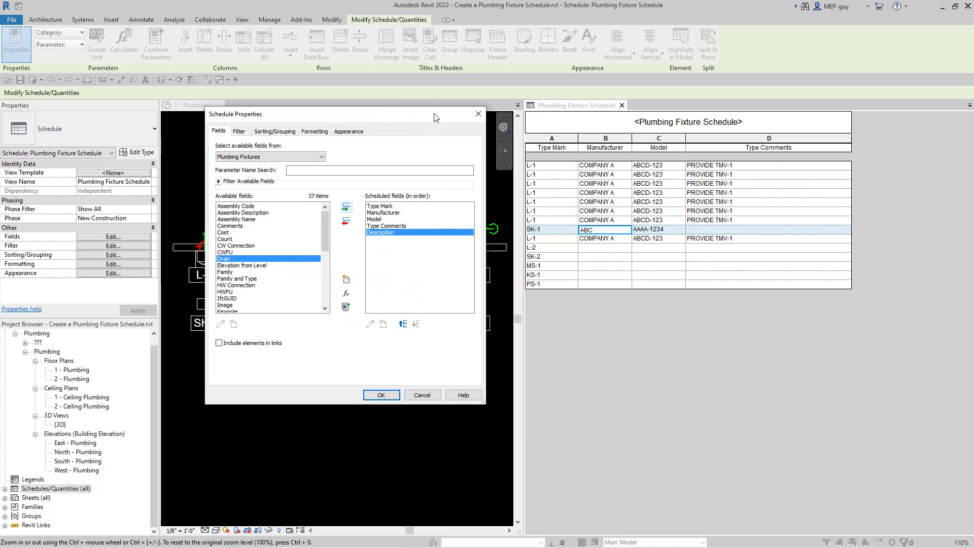
pyautogui.click(404, 324)
pyautogui.click(404, 324)
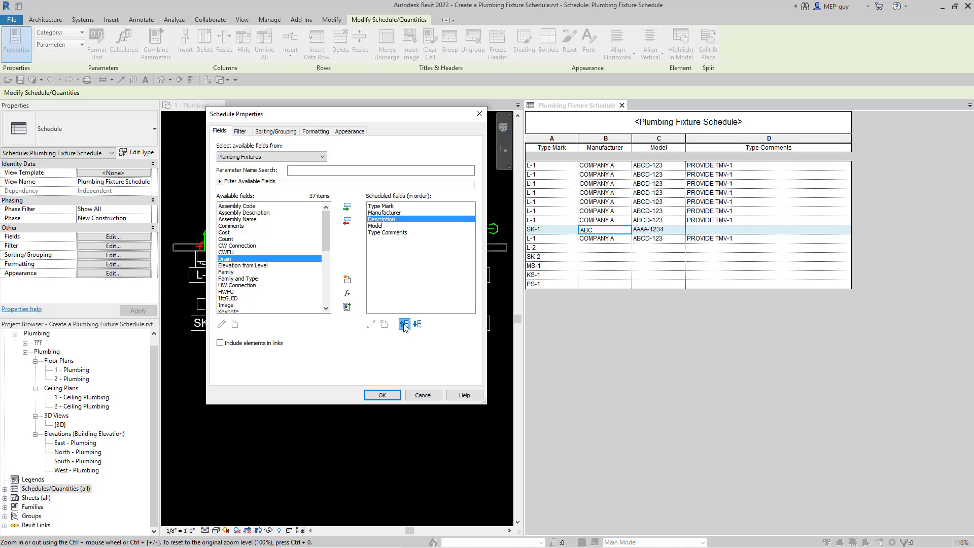
pyautogui.click(404, 324)
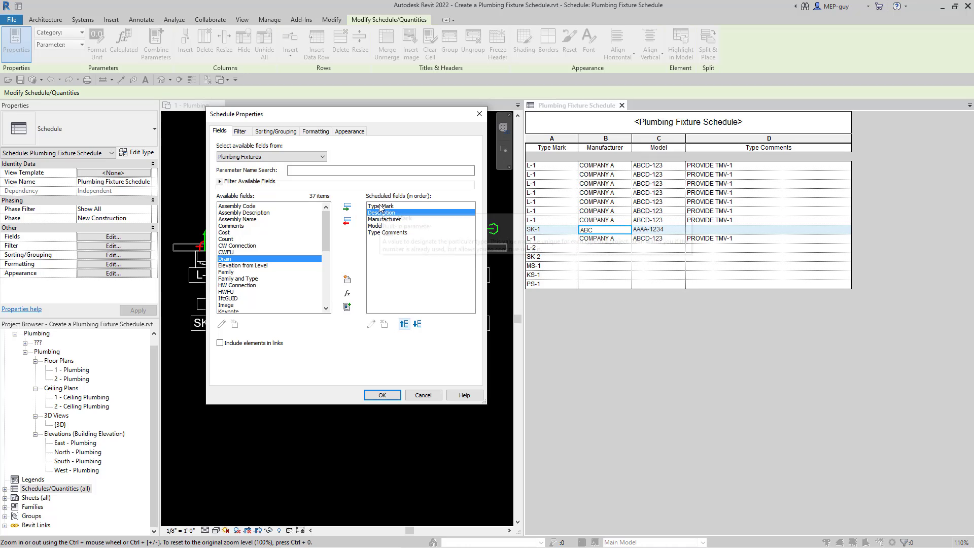
pyautogui.click(384, 395)
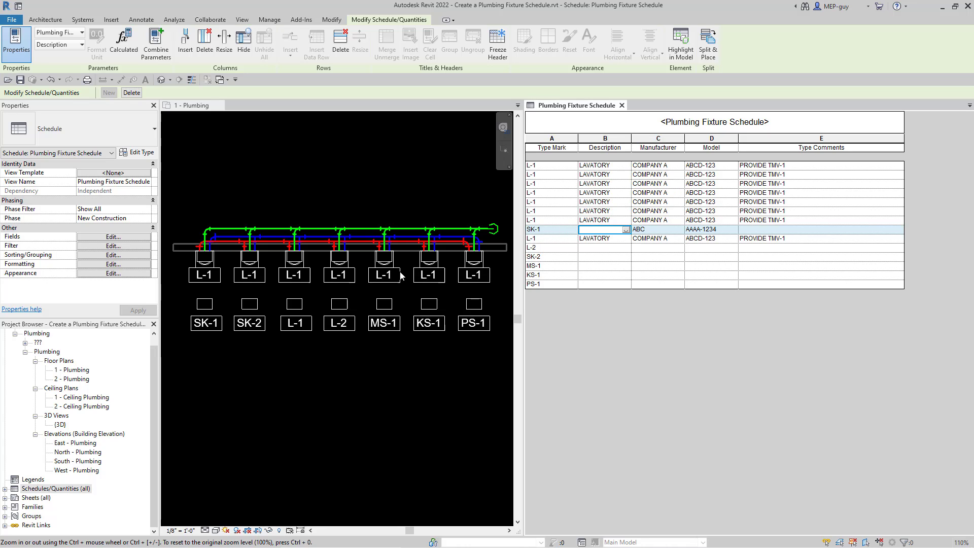
# Step: Set the Description of the SK-1 and SK-2 rows to SINK, accepting the change for each fixture type
pyautogui.write('SINK')
pyautogui.press('Return')
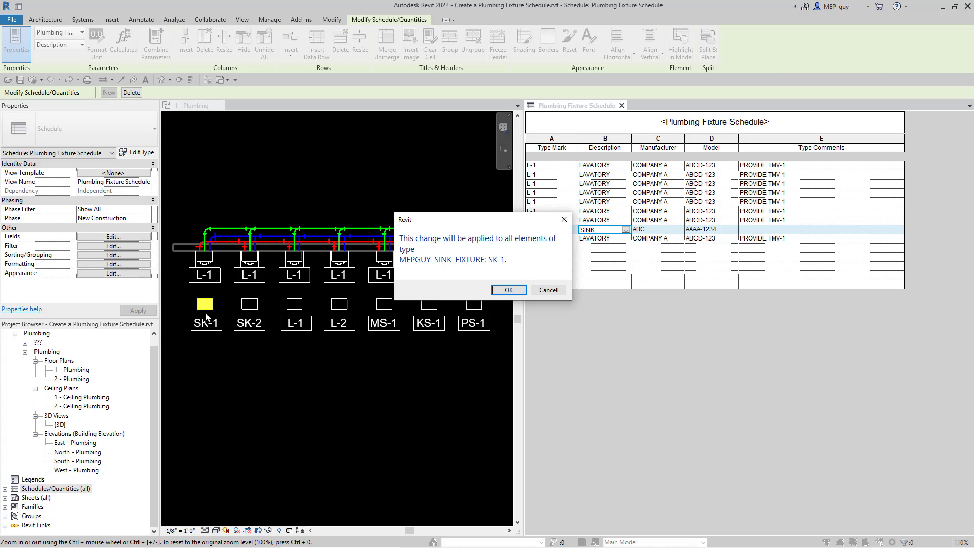
pyautogui.click(508, 290)
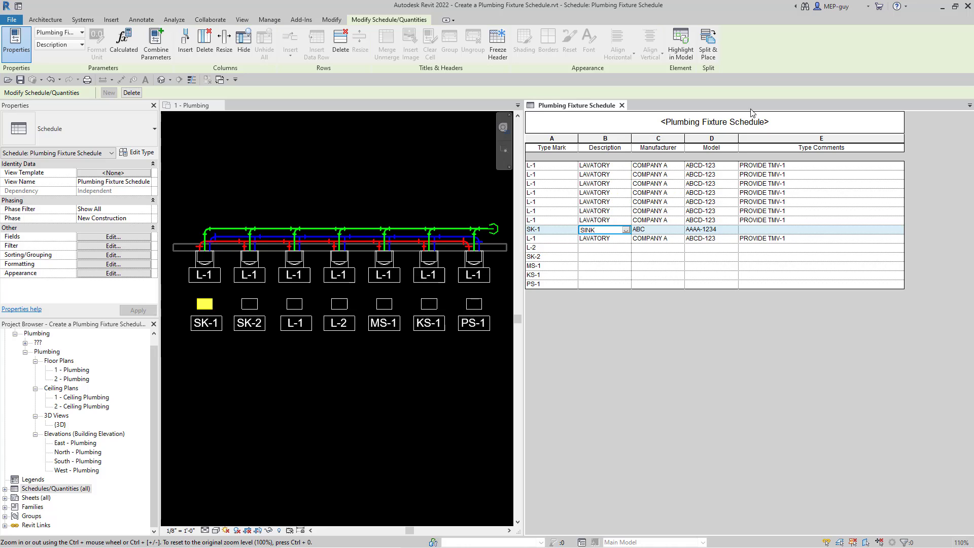
pyautogui.click(595, 258)
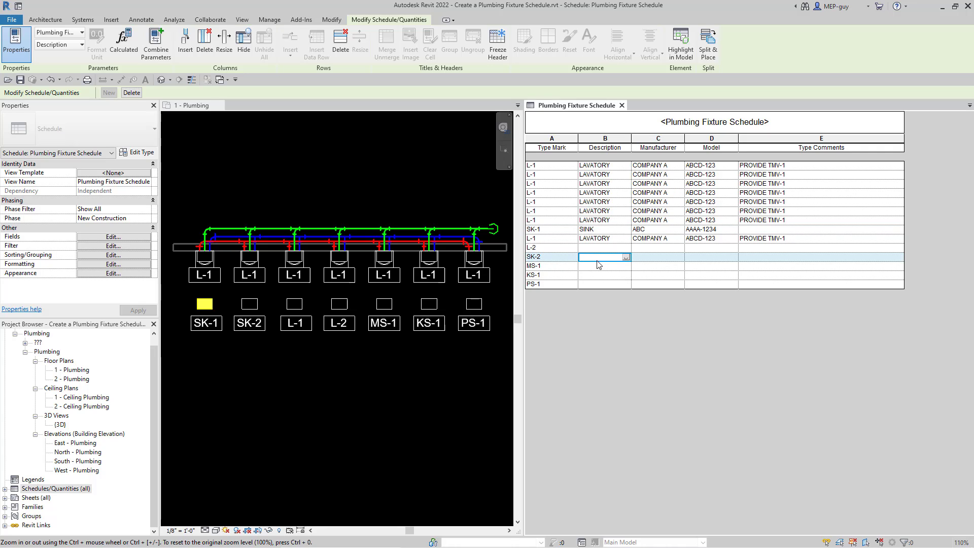
pyautogui.click(626, 258)
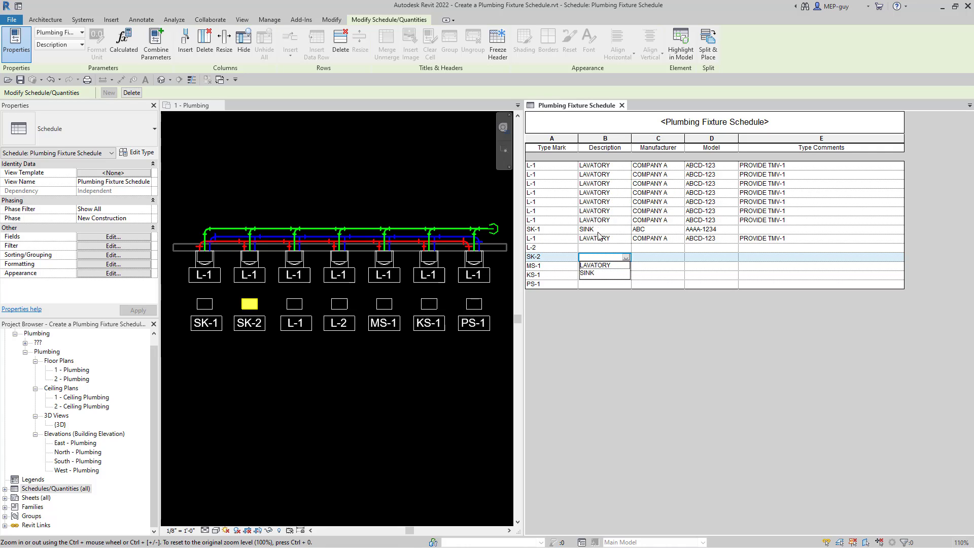
pyautogui.click(588, 273)
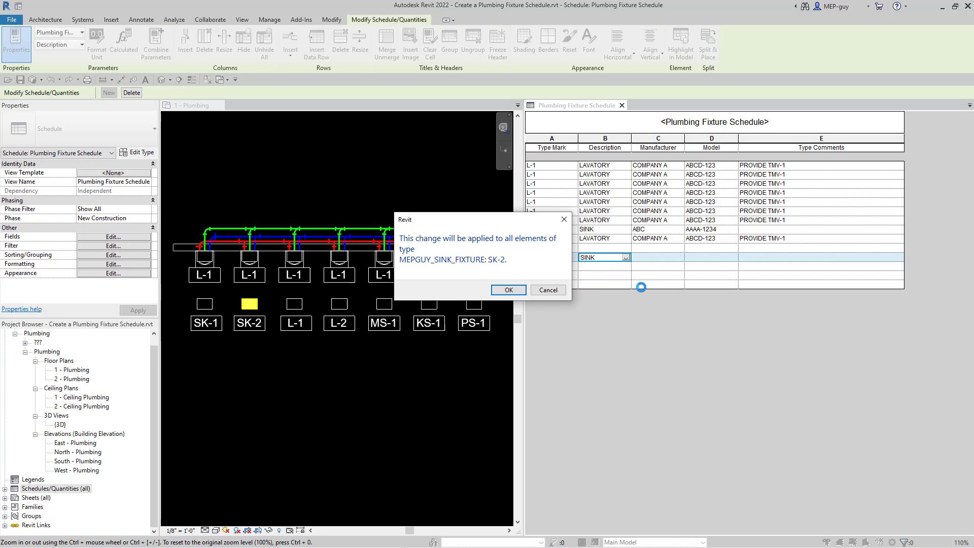
pyautogui.click(514, 293)
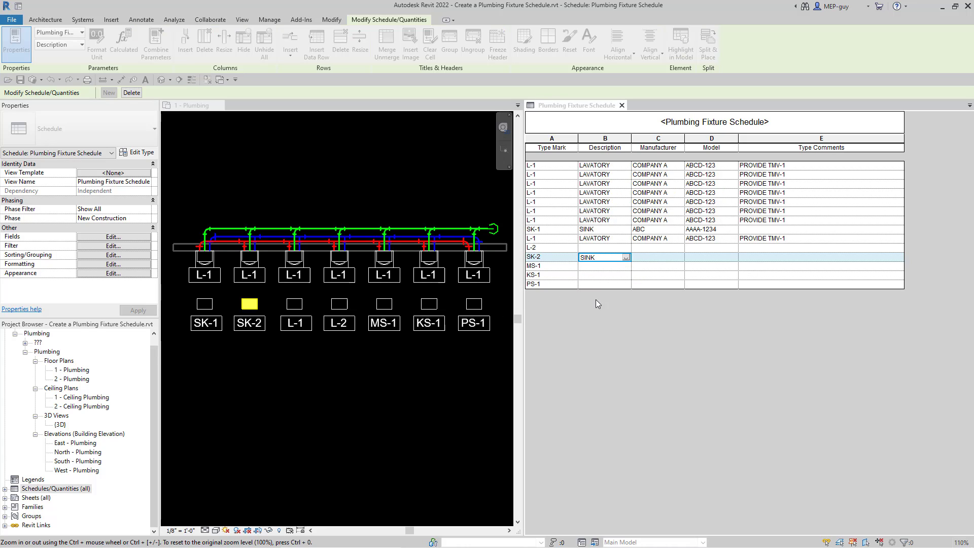
# Step: Set the Description of the L-2 row to the existing value LAVATORY
pyautogui.click(601, 247)
pyautogui.click(626, 247)
pyautogui.click(611, 256)
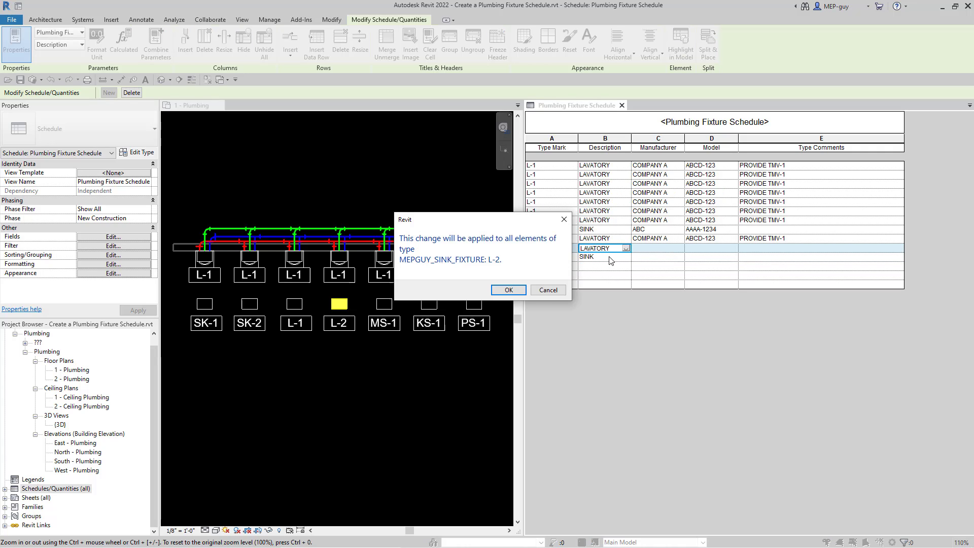
pyautogui.click(547, 290)
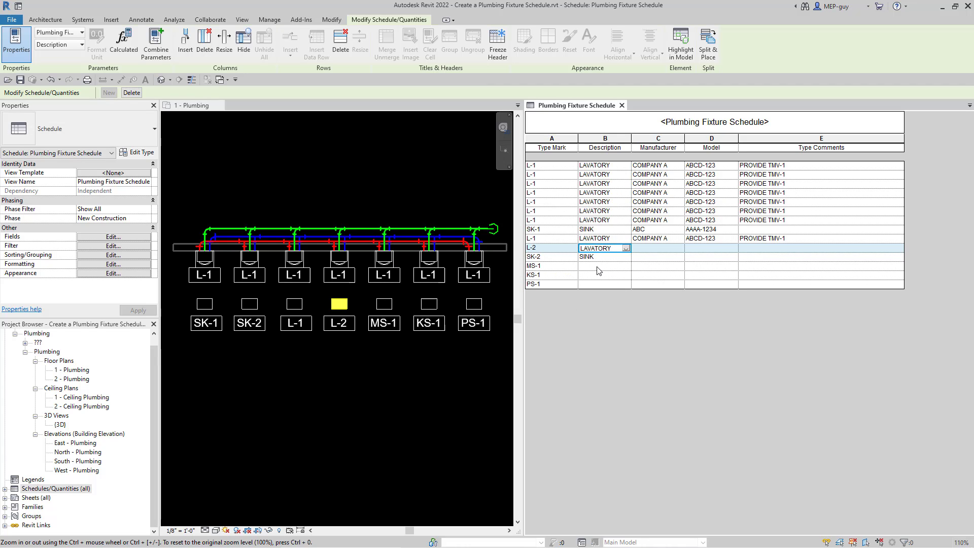
# Step: Enter MOP SINK as the Description of the MS-1 row and accept the type change
pyautogui.click(599, 266)
pyautogui.write('MOP')
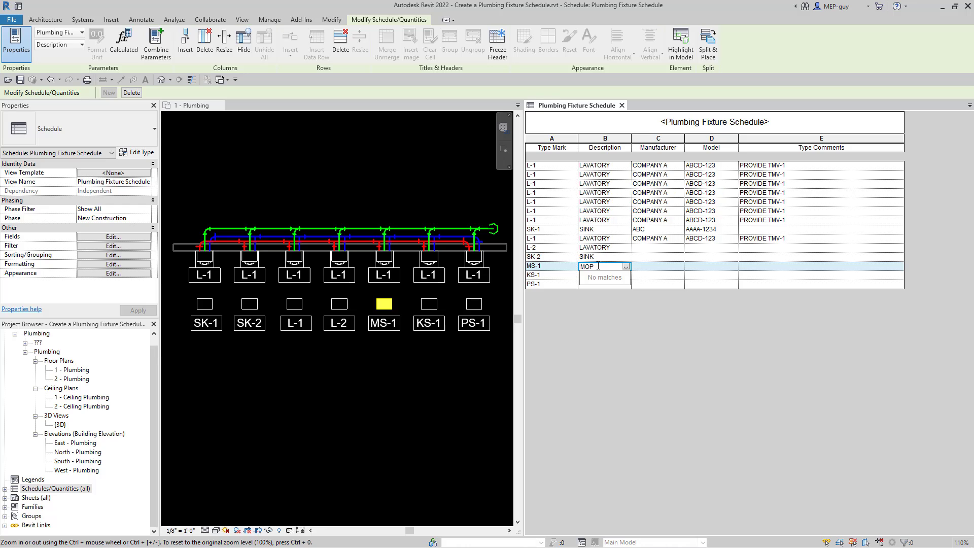
pyautogui.write(' SINK')
pyautogui.press('Return')
pyautogui.press('Return')
# Step: Set the Description of the KS-1 row to KITCHEN SINK and of the PS-1 row to PANTRY SINK
pyautogui.moveTo(614, 268); pyautogui.dragTo(581, 269)
pyautogui.hotkey('ctrl', 'c')
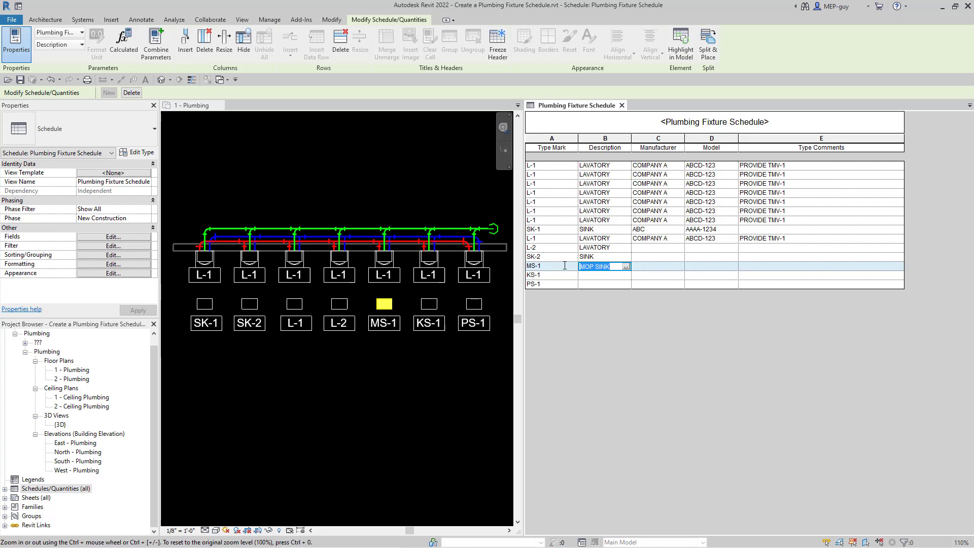
pyautogui.click(604, 276)
pyautogui.hotkey('ctrl', 'v')
pyautogui.press('Return')
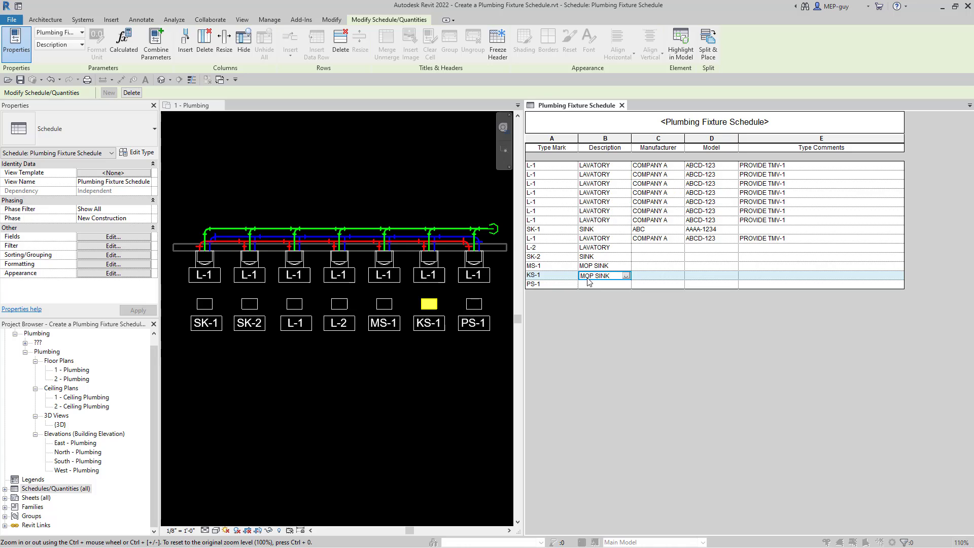
pyautogui.press('Return')
pyautogui.moveTo(594, 279); pyautogui.dragTo(574, 277)
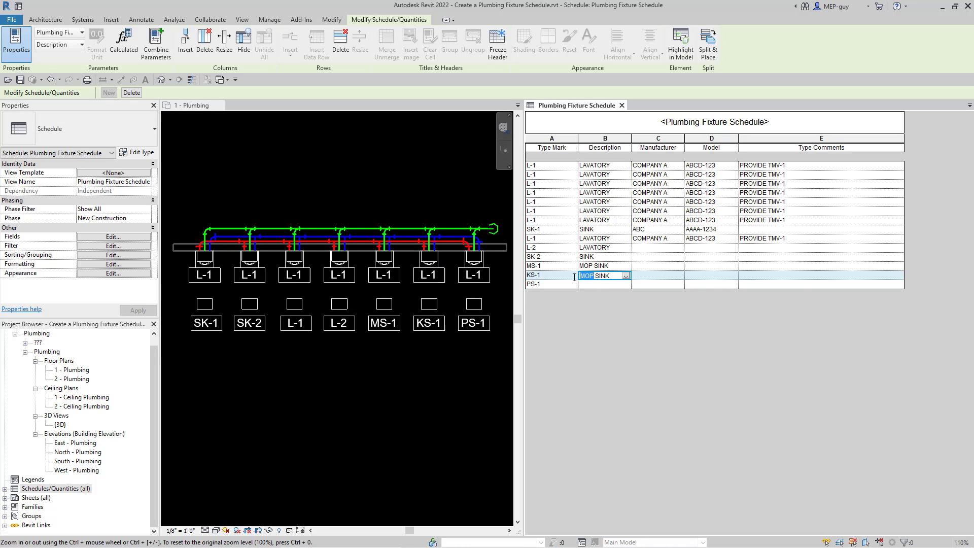
pyautogui.write('KITCHEN')
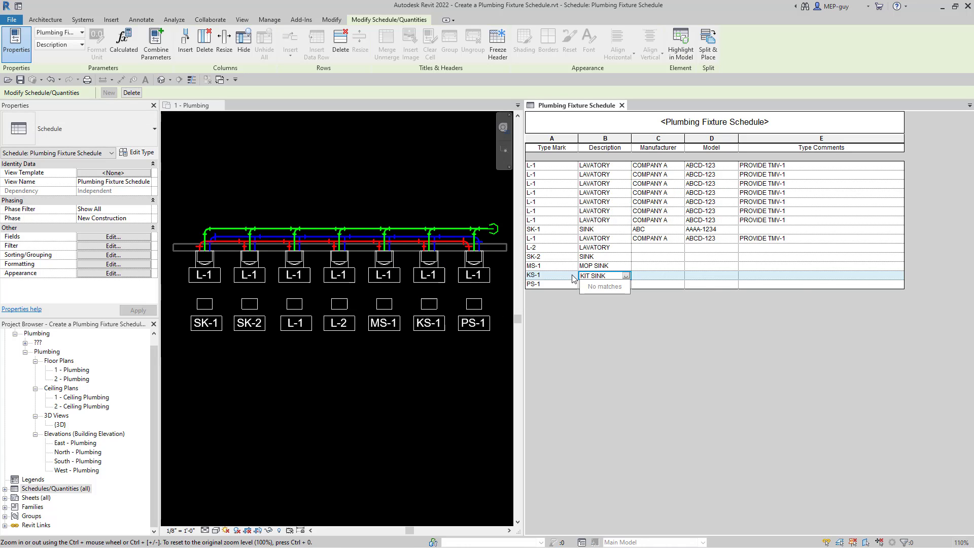
pyautogui.click(599, 285)
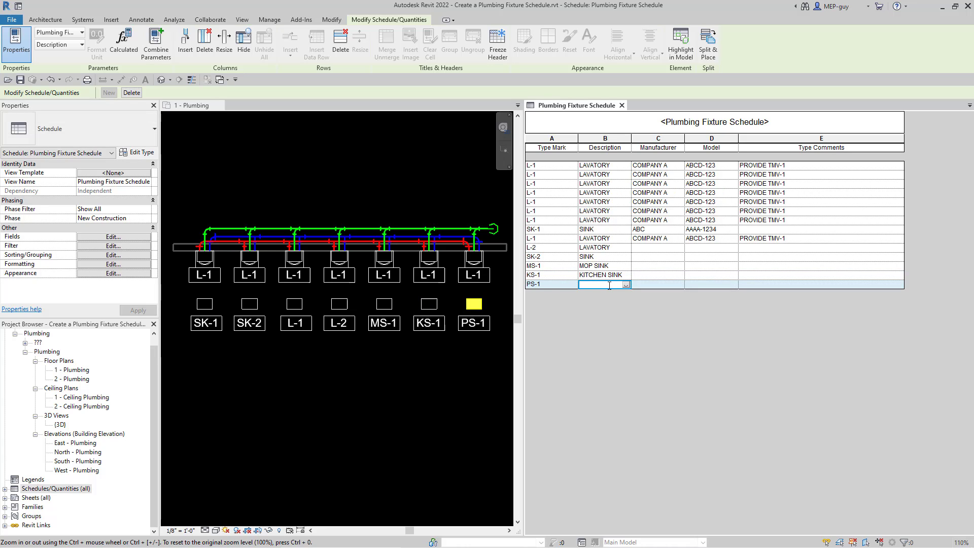
pyautogui.write('PANTRY SINK')
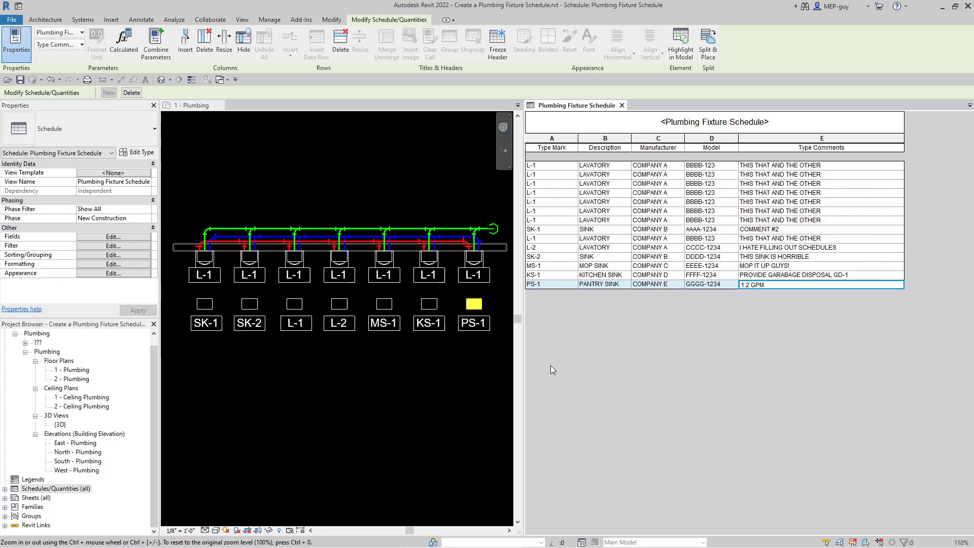
# Step: Enter MEPGUY.COM as the URL in the type properties of the SK-1 sink in the plan, and accept the dialog
pyautogui.click(213, 310)
pyautogui.click(207, 304)
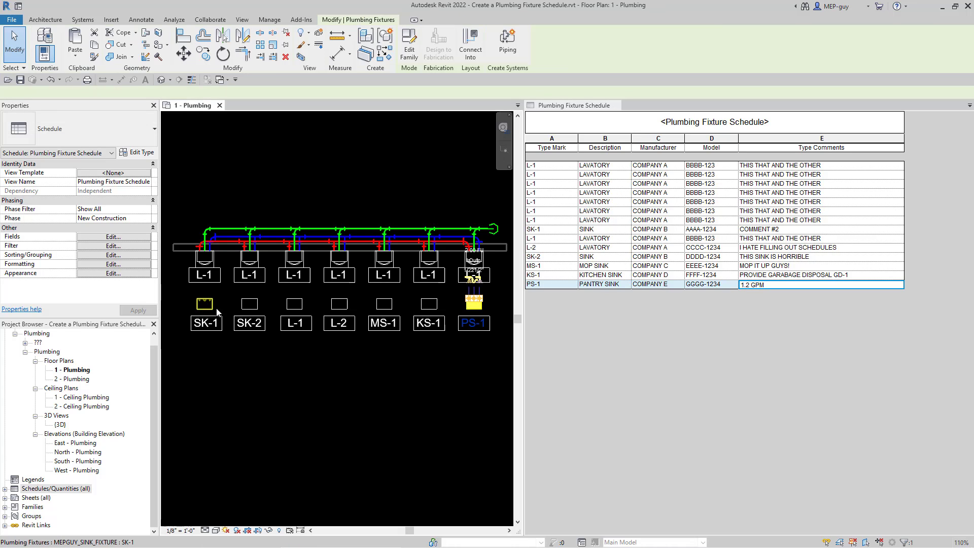
pyautogui.click(141, 154)
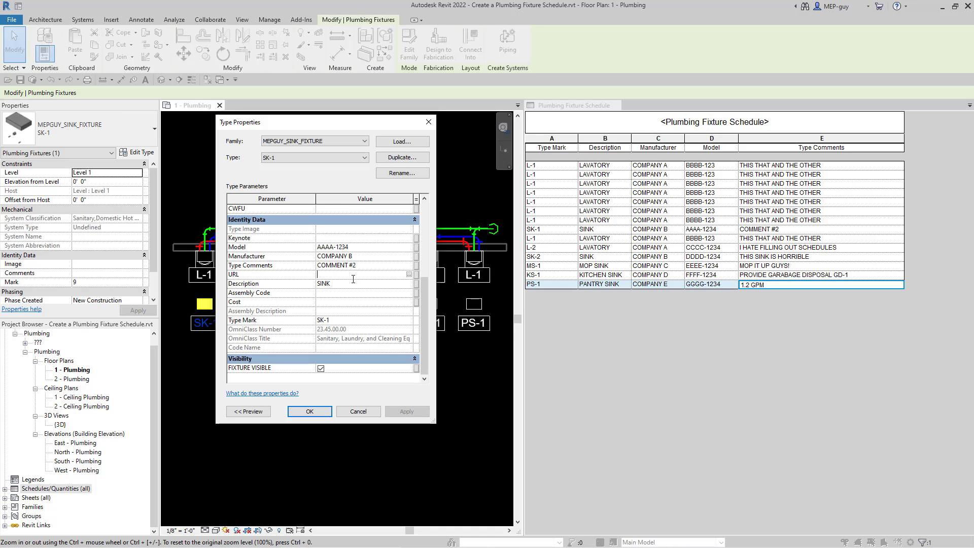
pyautogui.write('EPGUY.COM')
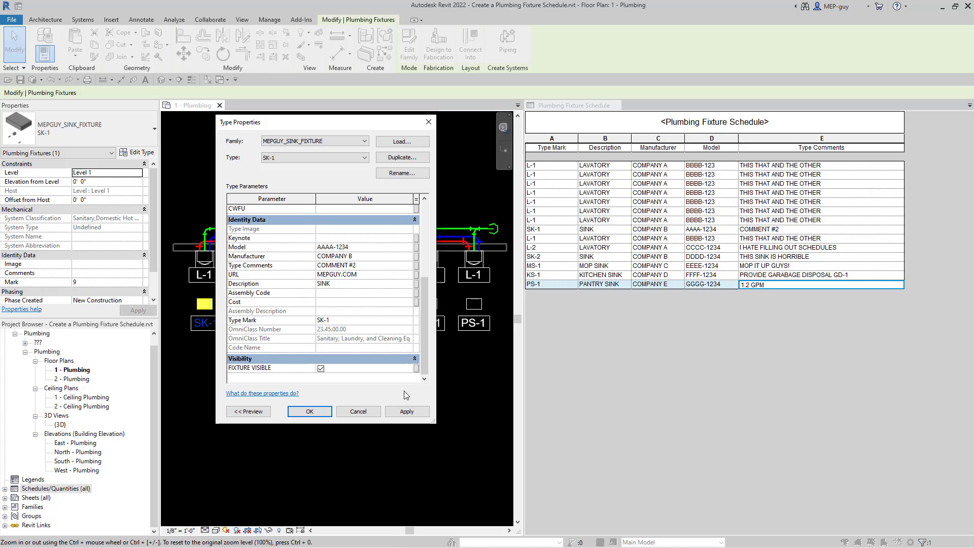
pyautogui.click(310, 411)
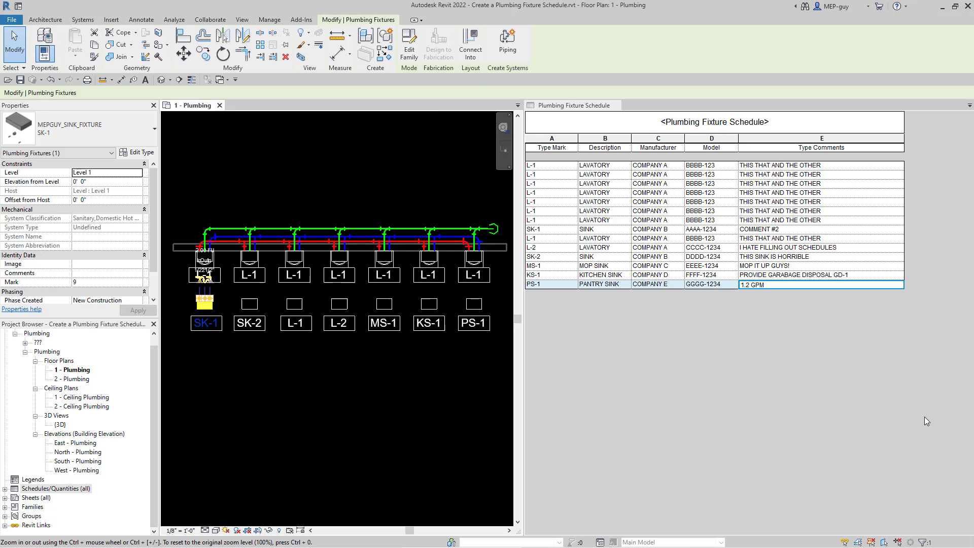
# Step: Sort the plumbing fixture schedule by Type Mark in ascending order
pyautogui.click(641, 333)
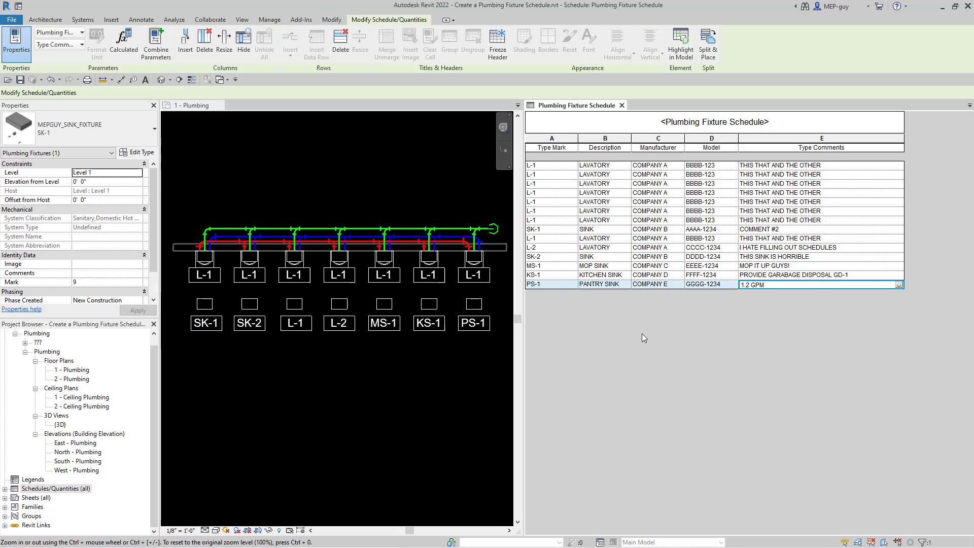
pyautogui.click(119, 255)
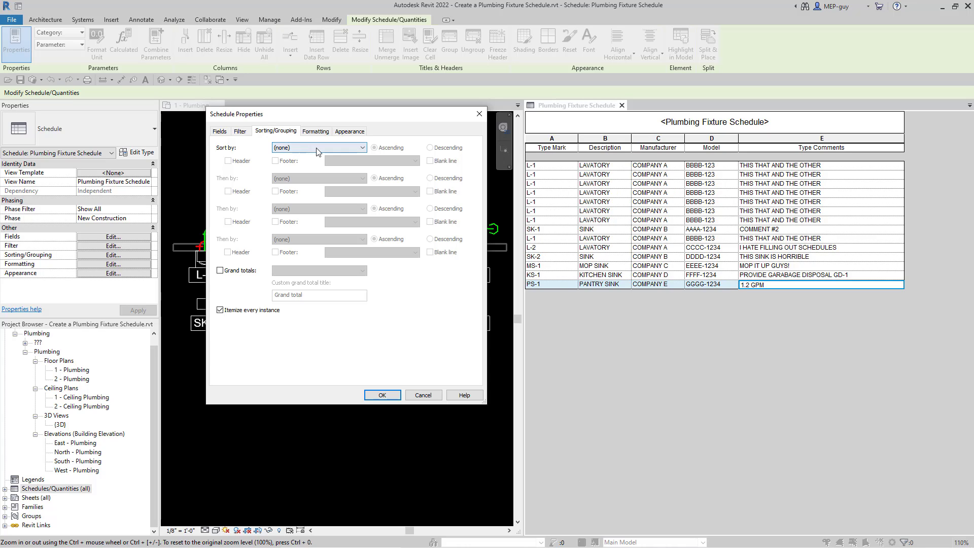
pyautogui.click(343, 147)
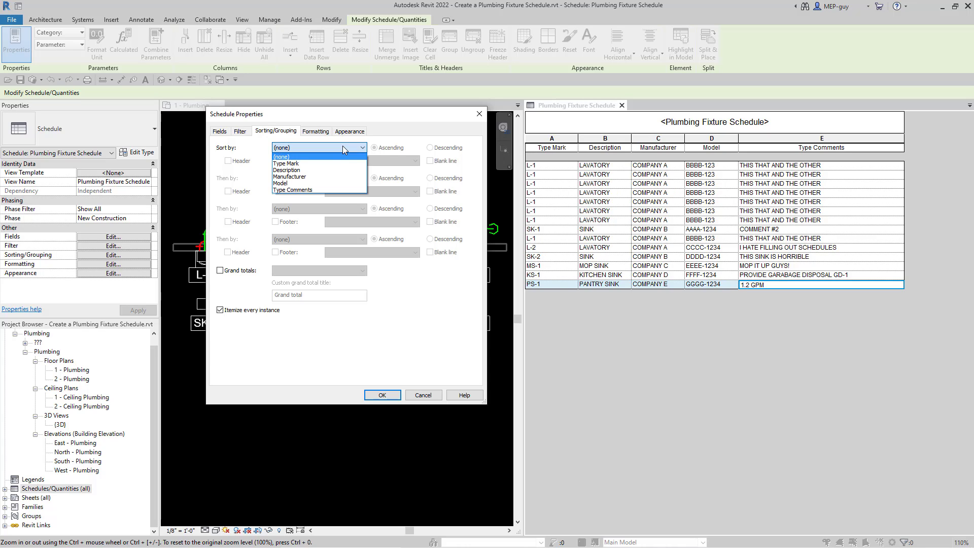
pyautogui.click(287, 163)
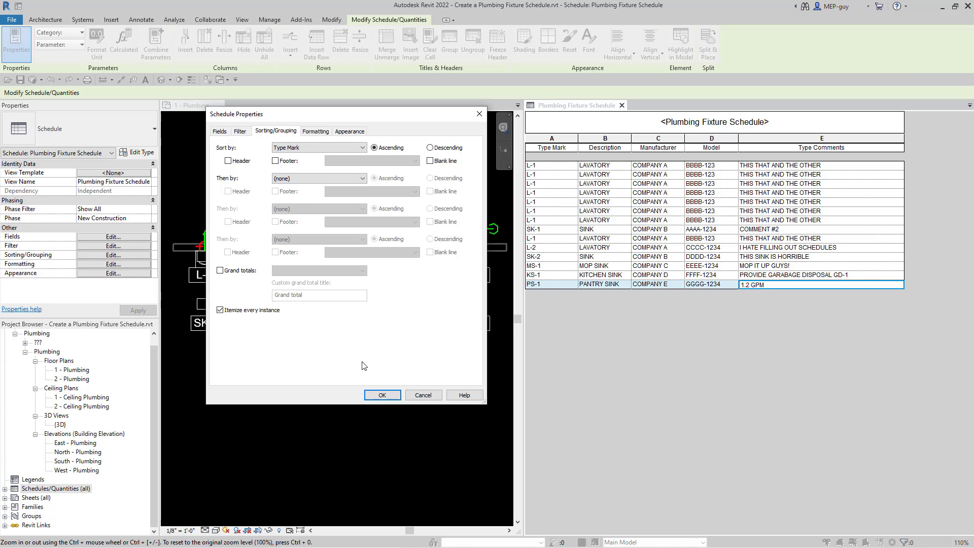
pyautogui.click(382, 395)
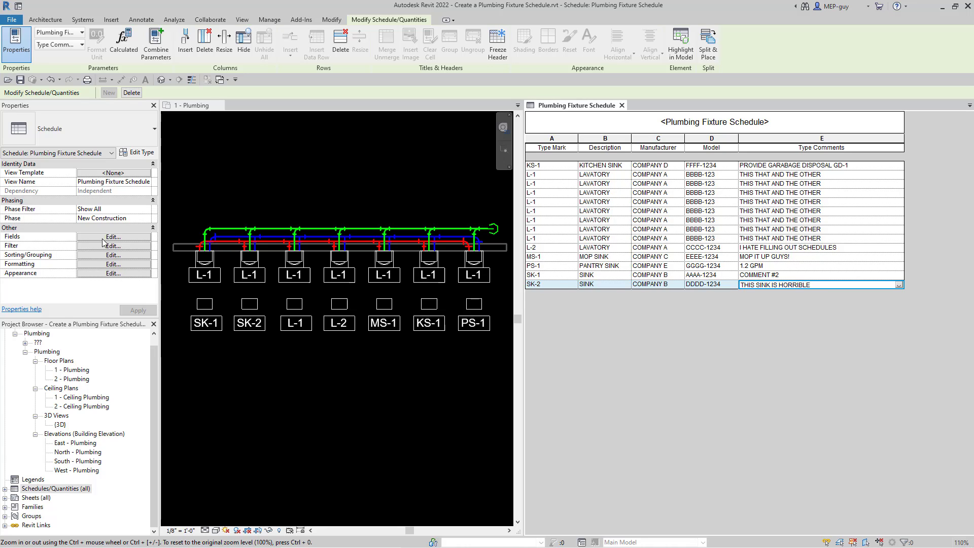
# Step: Turn off itemizing every instance in the schedule so identical fixture types share one row
pyautogui.click(108, 258)
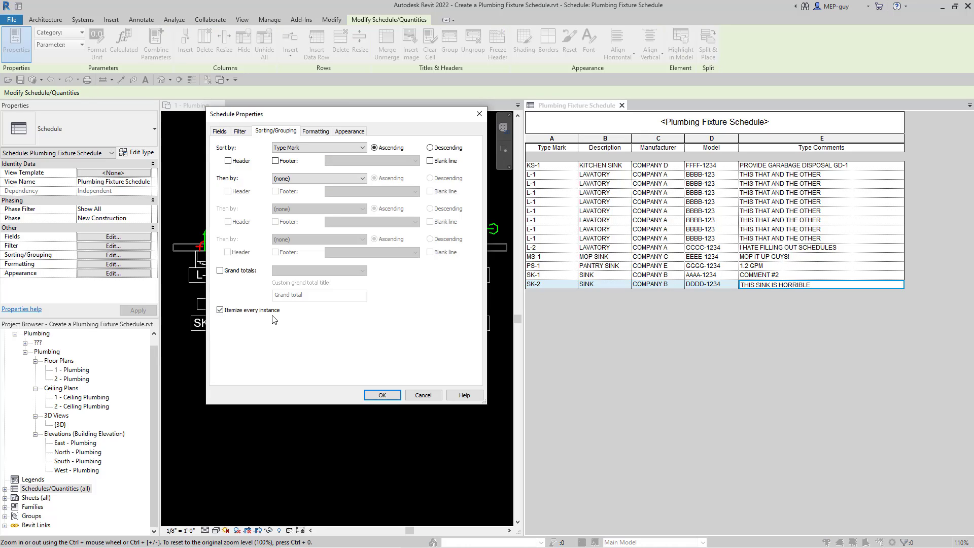
pyautogui.click(220, 310)
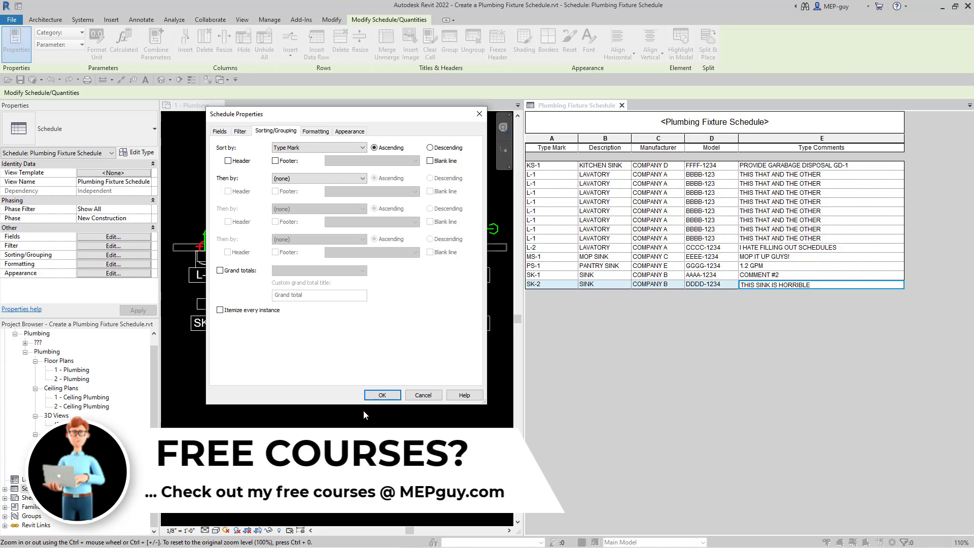
pyautogui.click(382, 395)
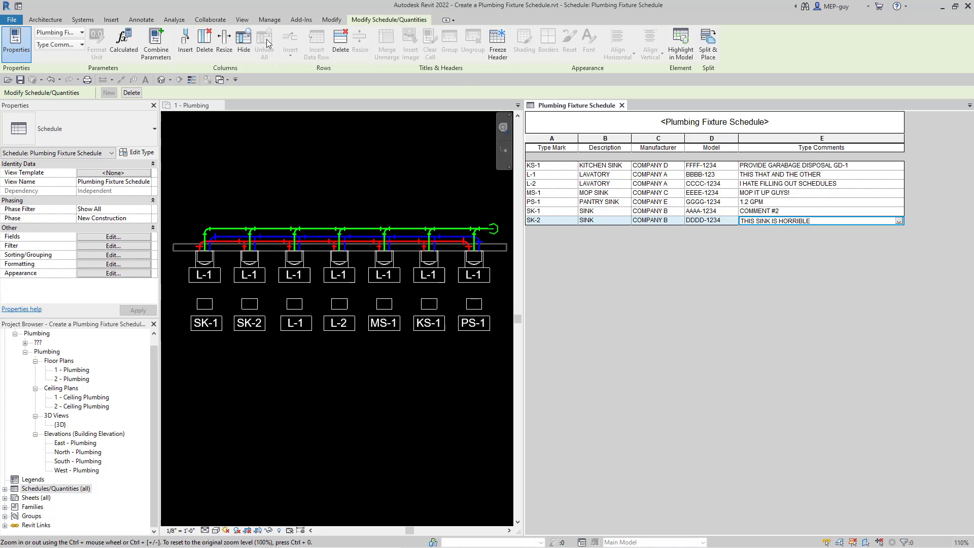
# Step: Create a new sheet with the E1 30x42 Horizontal titleblock
pyautogui.click(241, 19)
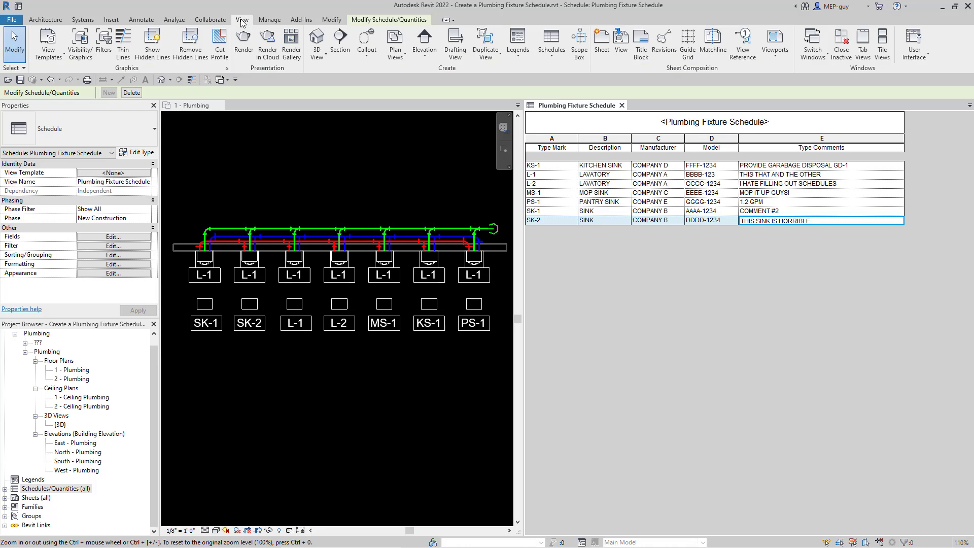
pyautogui.click(602, 47)
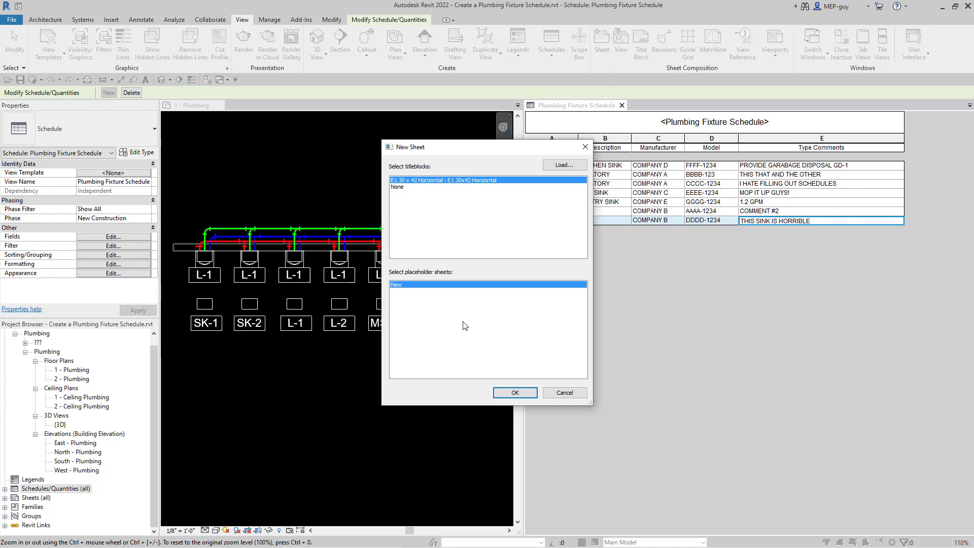
pyautogui.click(518, 391)
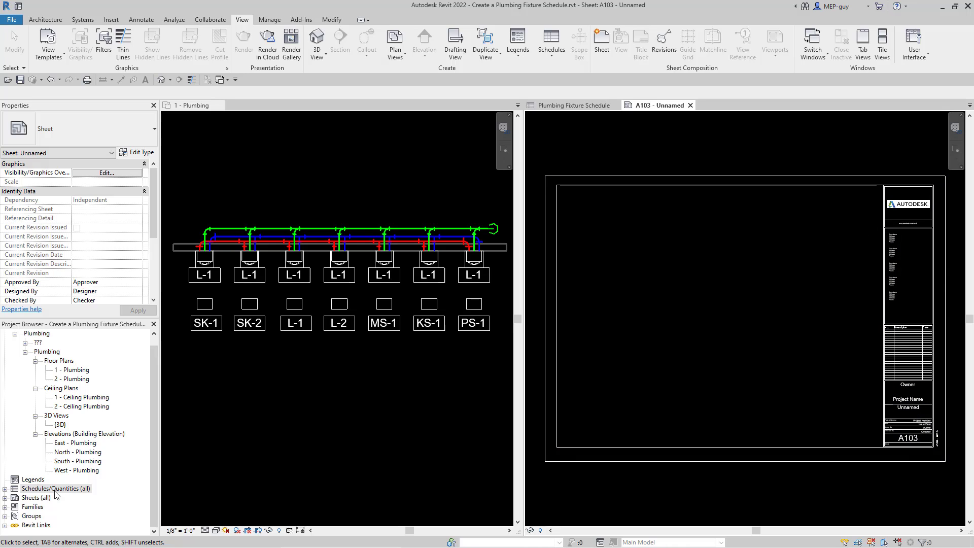
# Step: Place the Plumbing Fixture Schedule on the new sheet, in the upper drawing area beside the title block
pyautogui.click(5, 489)
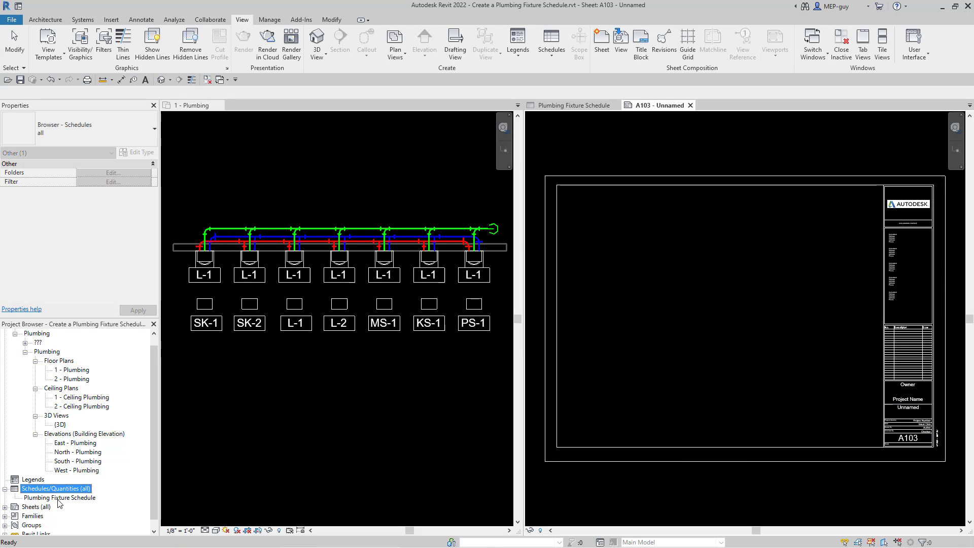
pyautogui.click(59, 498)
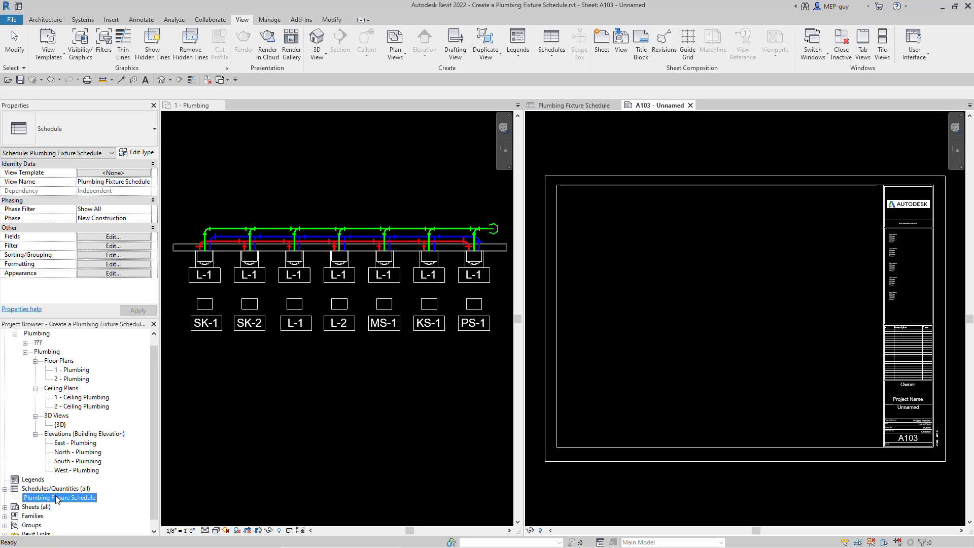
pyautogui.moveTo(823, 270); pyautogui.dragTo(830, 214)
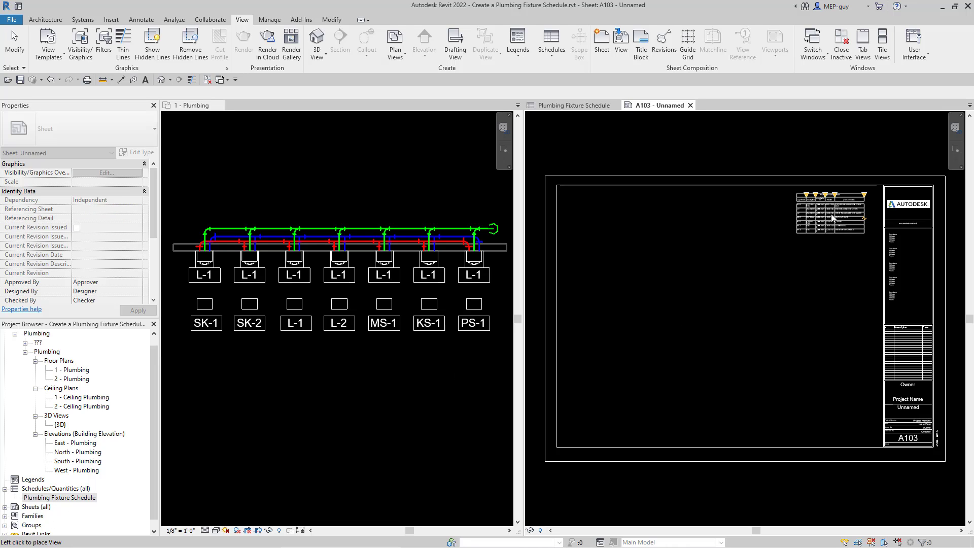
pyautogui.click(832, 215)
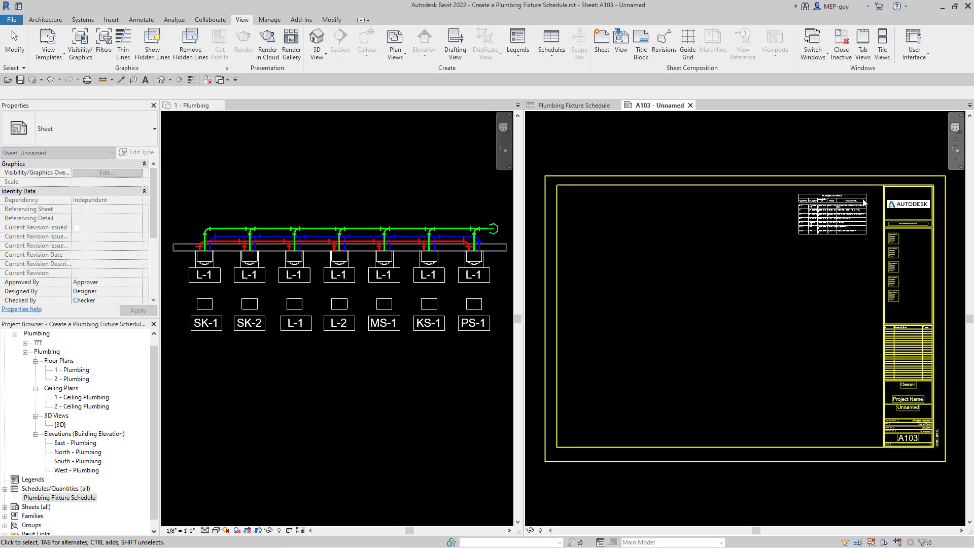
# Step: Widen the Description, Manufacturer, Model and Type Comments columns of the placed schedule so each entry fits on one line
pyautogui.scroll(5, 864, 209)
pyautogui.scroll(-2, 748, 264)
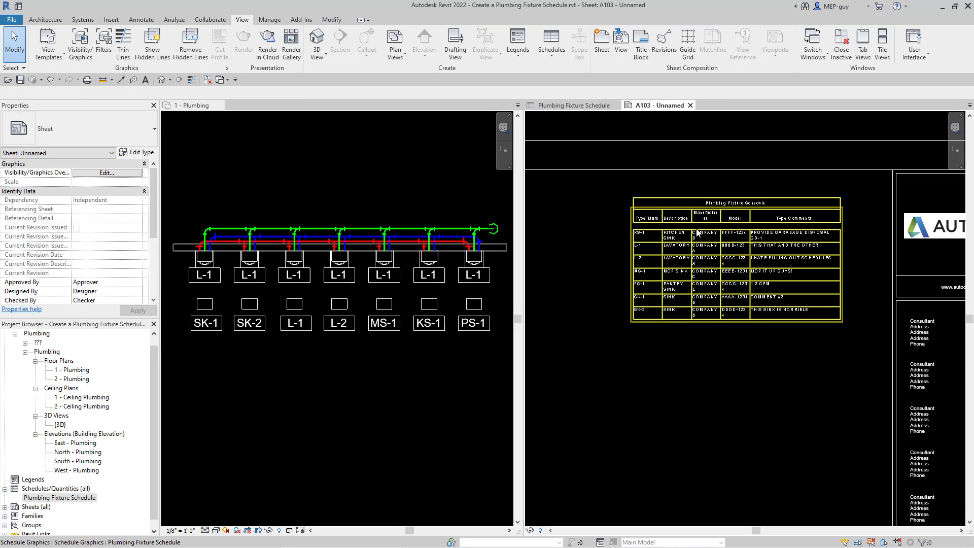
pyautogui.click(788, 246)
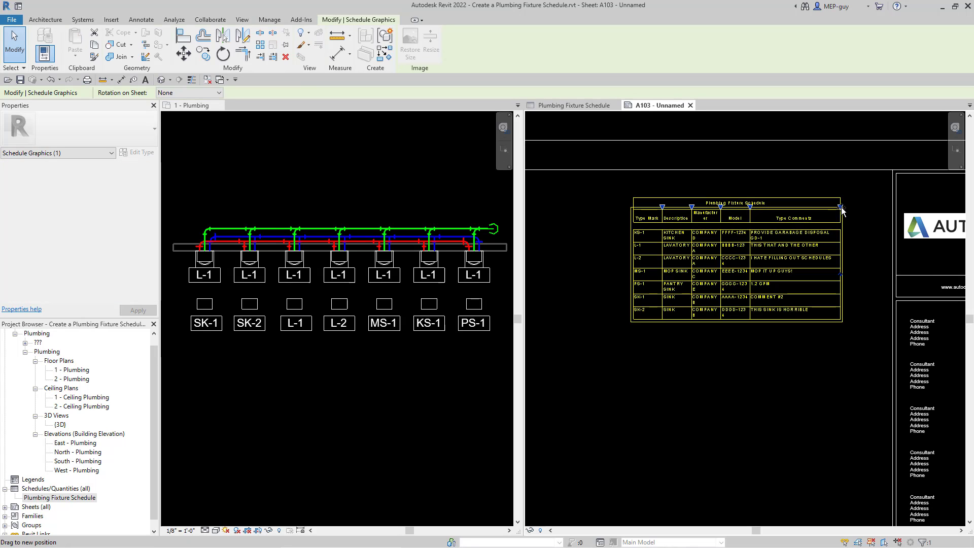
pyautogui.moveTo(907, 209); pyautogui.dragTo(906, 206)
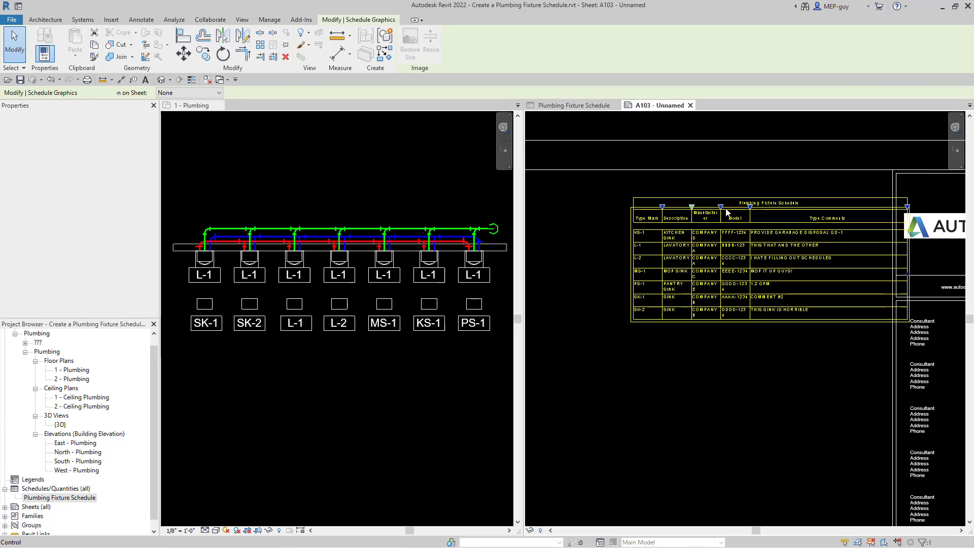
pyautogui.moveTo(751, 206)
pyautogui.mouseDown()
pyautogui.moveTo(778, 206)
pyautogui.moveTo(741, 207)
pyautogui.mouseUp()
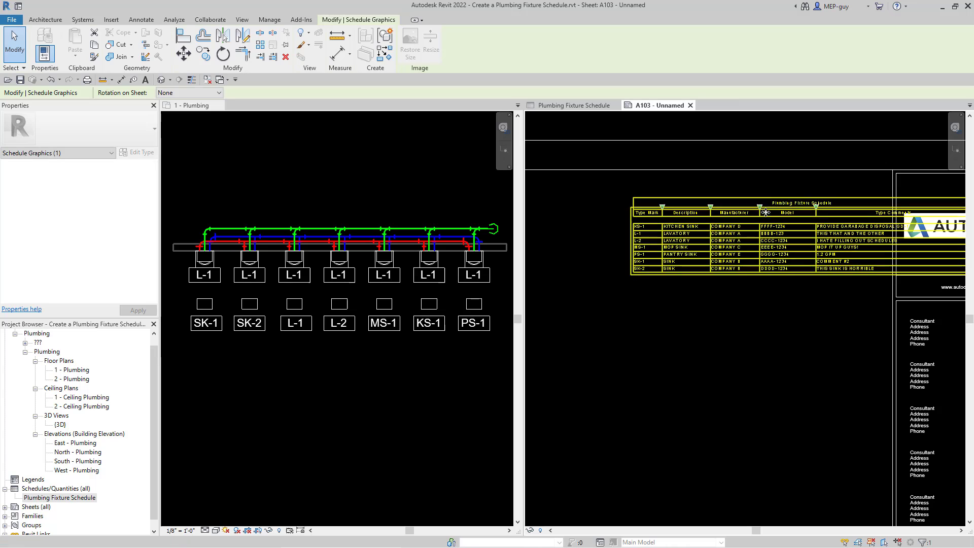
# Step: Move the placed schedule clear of the title block and narrow its Type Comments column to fit the text
pyautogui.scroll(-2, 781, 203)
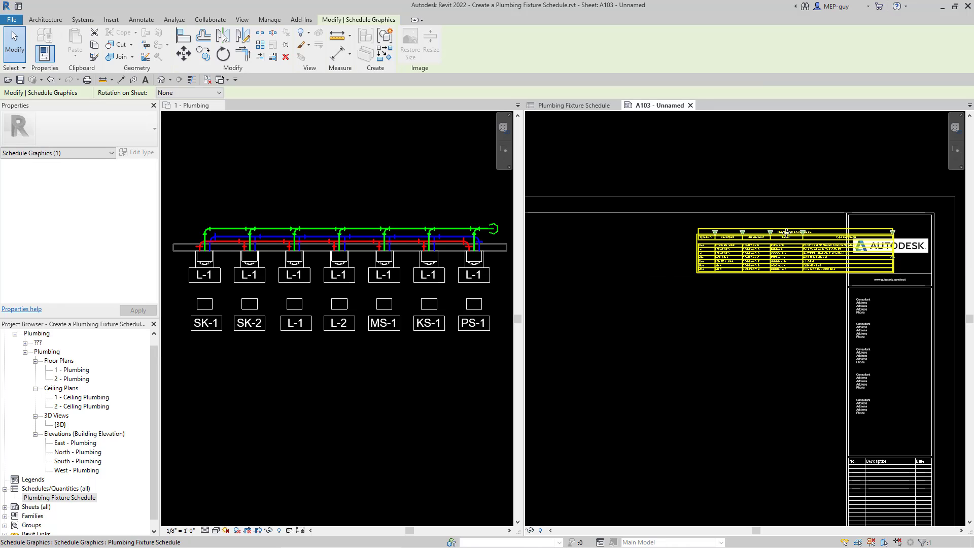
pyautogui.moveTo(789, 232); pyautogui.dragTo(721, 316)
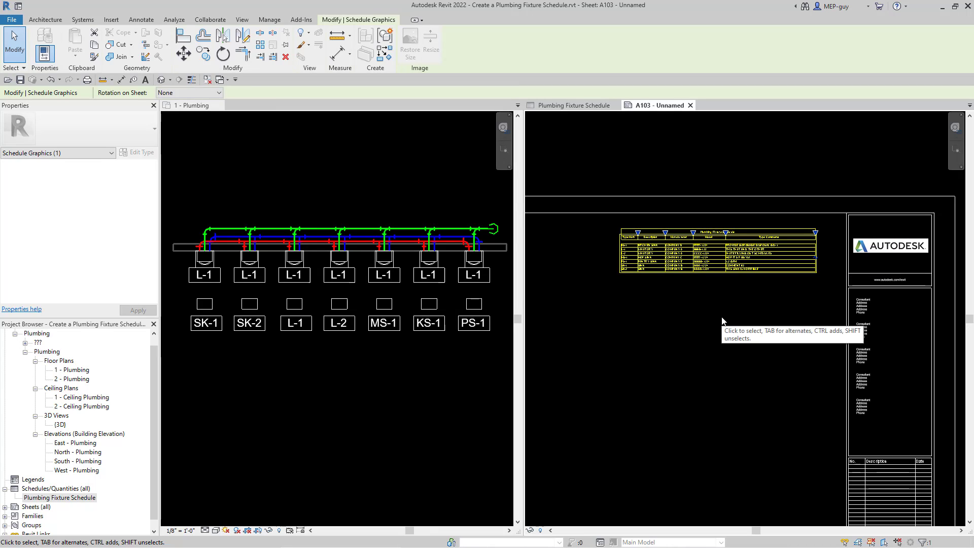
pyautogui.press('Right')
pyautogui.press('Right')
pyautogui.press('Right')
pyautogui.press('Right')
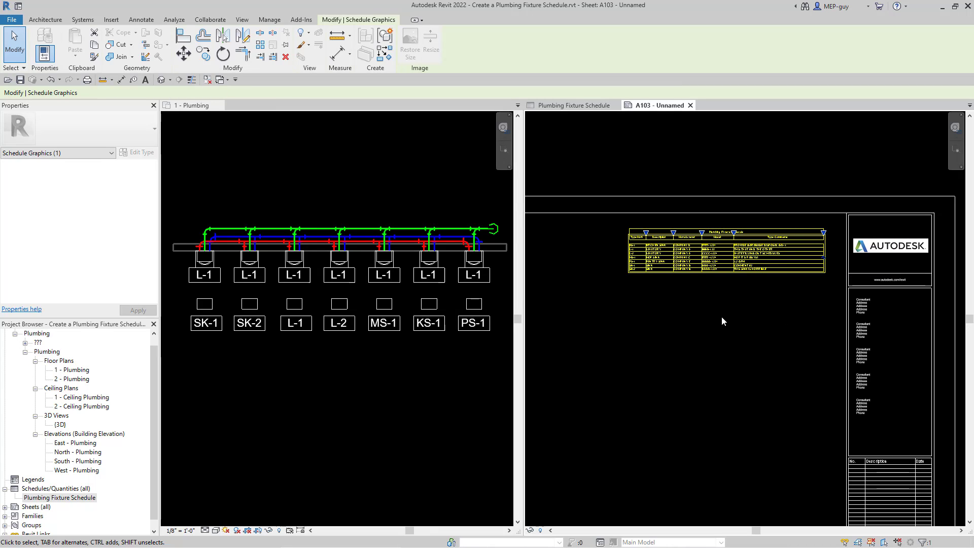
pyautogui.click(835, 229)
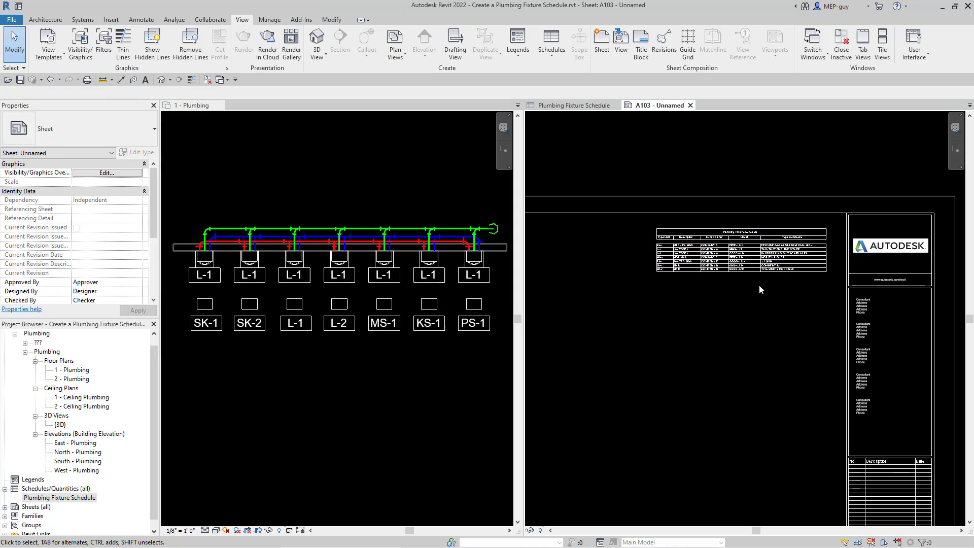
pyautogui.scroll(2, 754, 268)
pyautogui.scroll(-1, 667, 310)
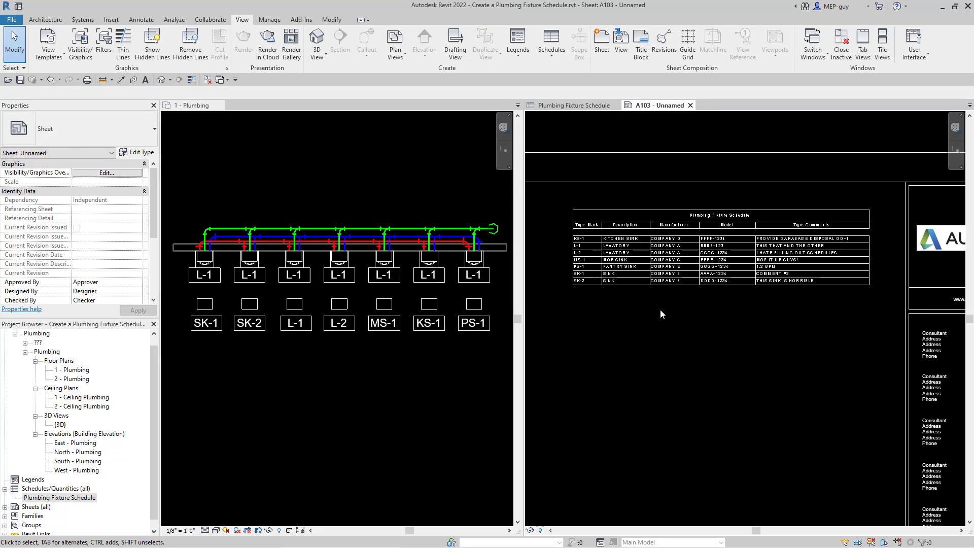
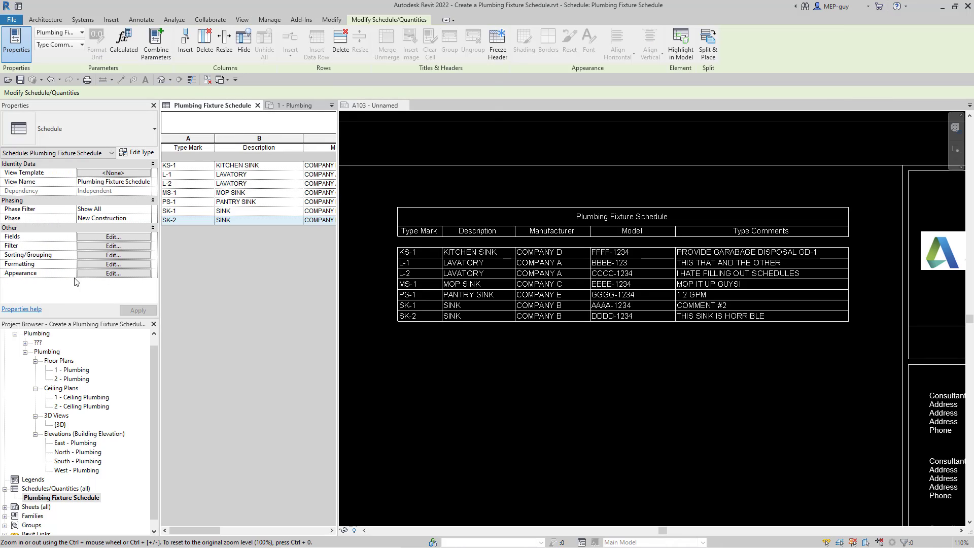
# Step: Try hiding the title of the Plumbing Fixture Schedule through its appearance settings
pyautogui.click(114, 274)
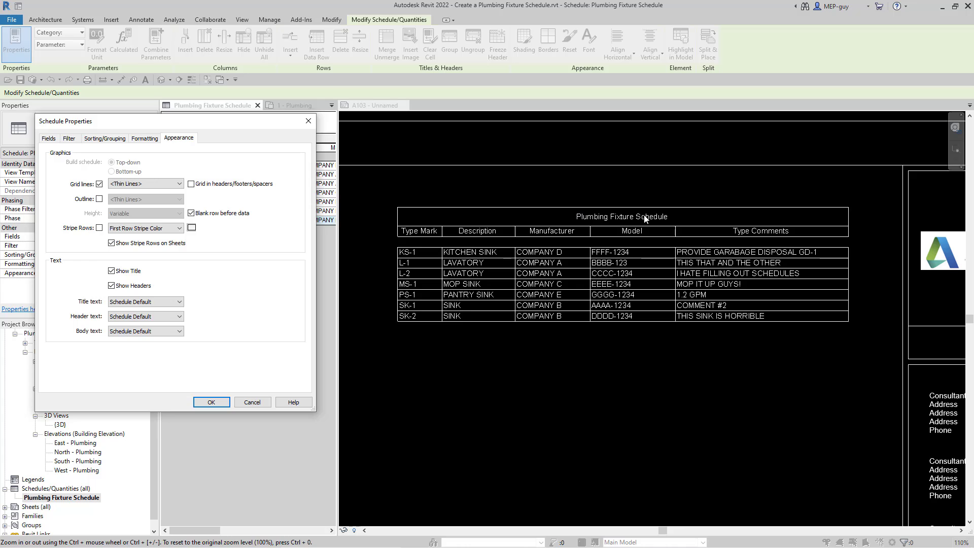
pyautogui.click(112, 270)
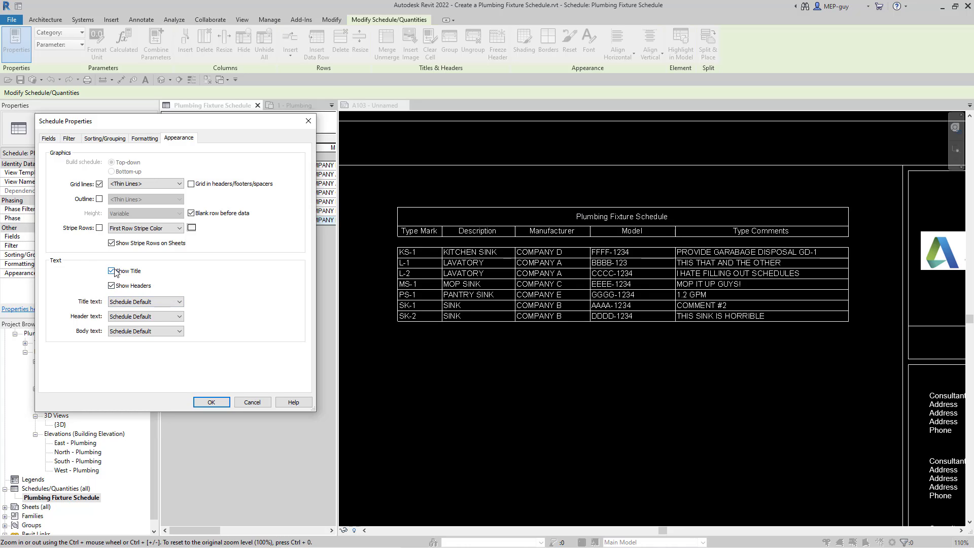
pyautogui.click(211, 401)
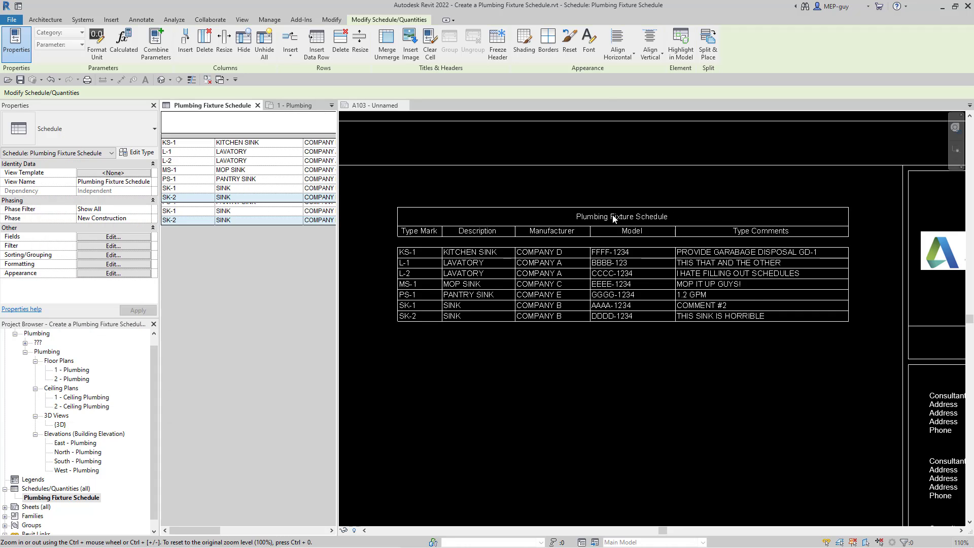
# Step: Try showing the schedule title again with the grid lines turned off
pyautogui.click(113, 274)
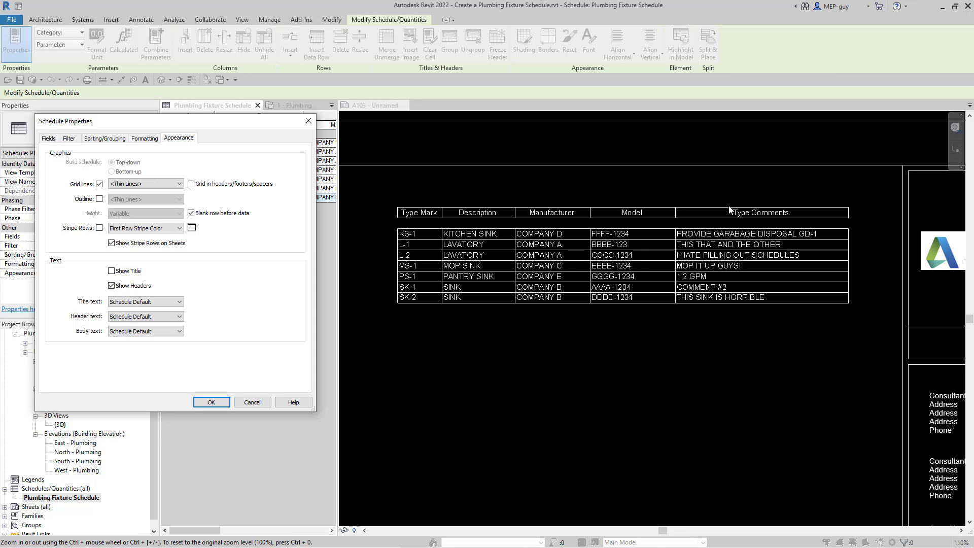
pyautogui.click(111, 271)
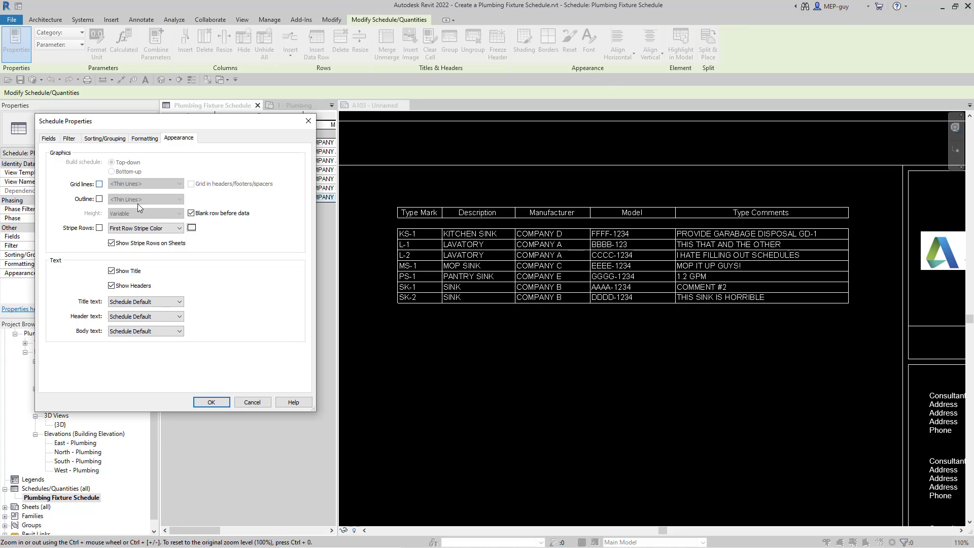
pyautogui.click(212, 404)
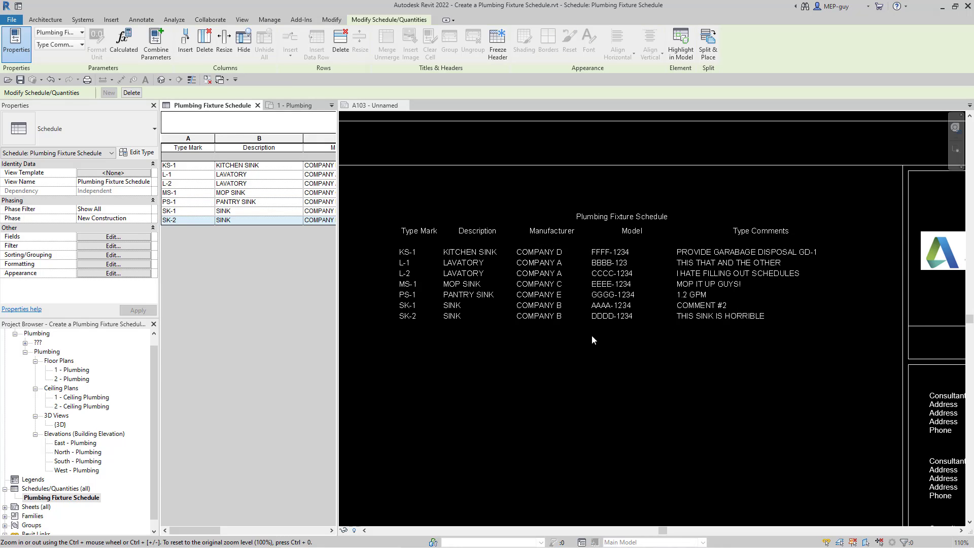
# Step: Undo the last two appearance changes made to the schedule's title and grid lines
pyautogui.click(51, 79)
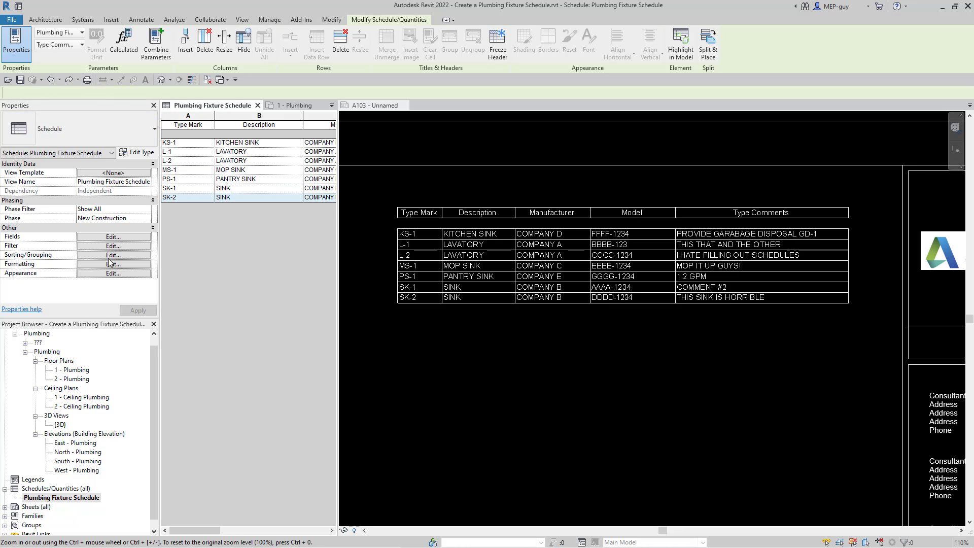
pyautogui.click(51, 80)
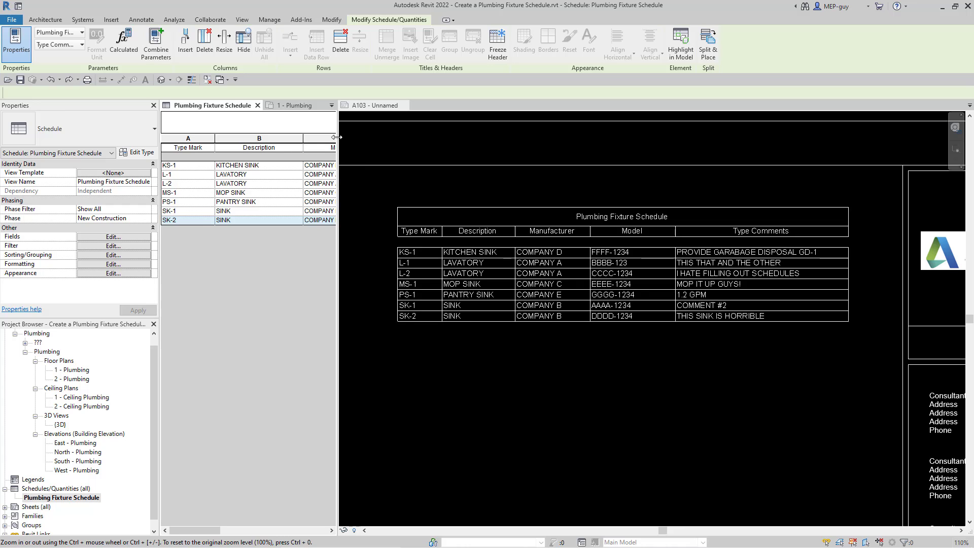
# Step: Widen the schedule view beside the sheet and retitle the schedule PLUMBING FIXTURE SCHEDULE
pyautogui.moveTo(338, 141); pyautogui.dragTo(536, 137)
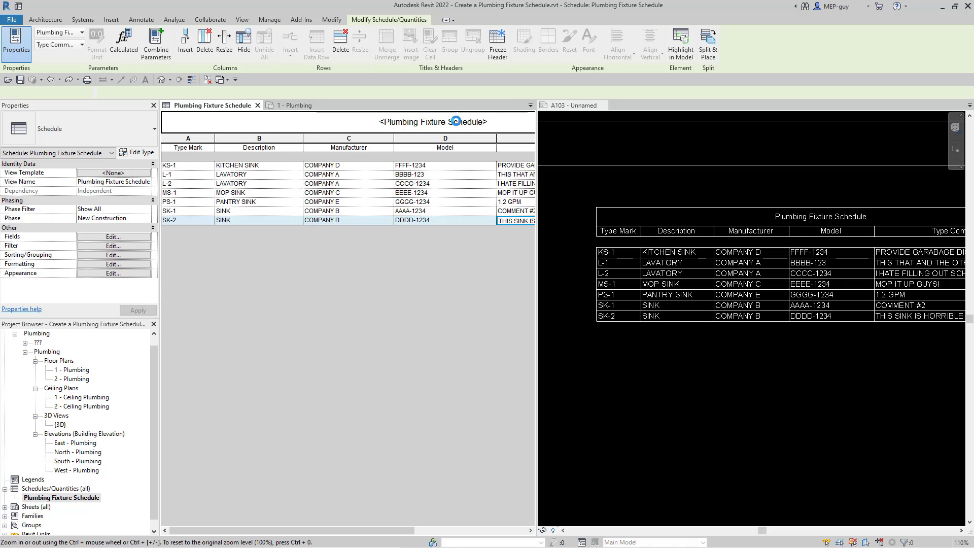
pyautogui.click(455, 117)
pyautogui.write('PLU')
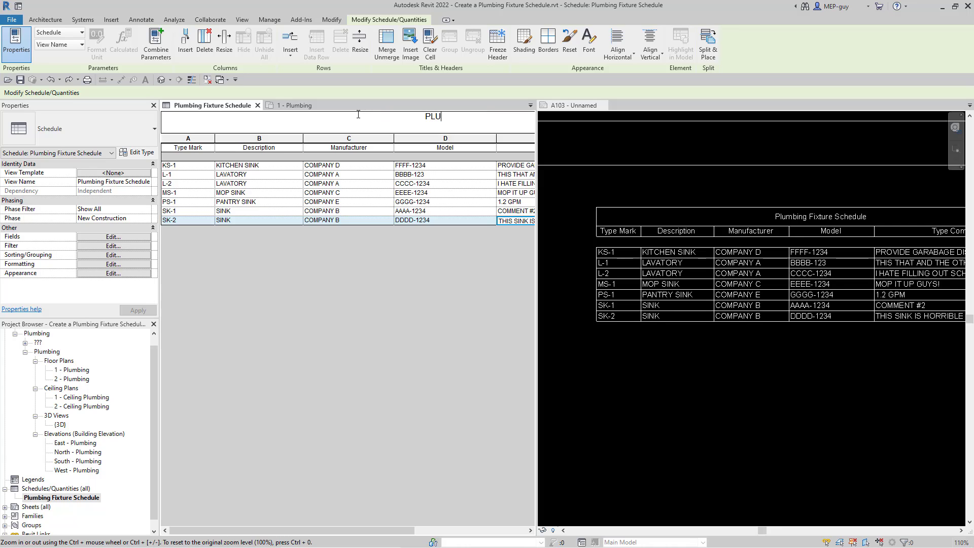
pyautogui.write('MBING FIXTURE SCHEDULE')
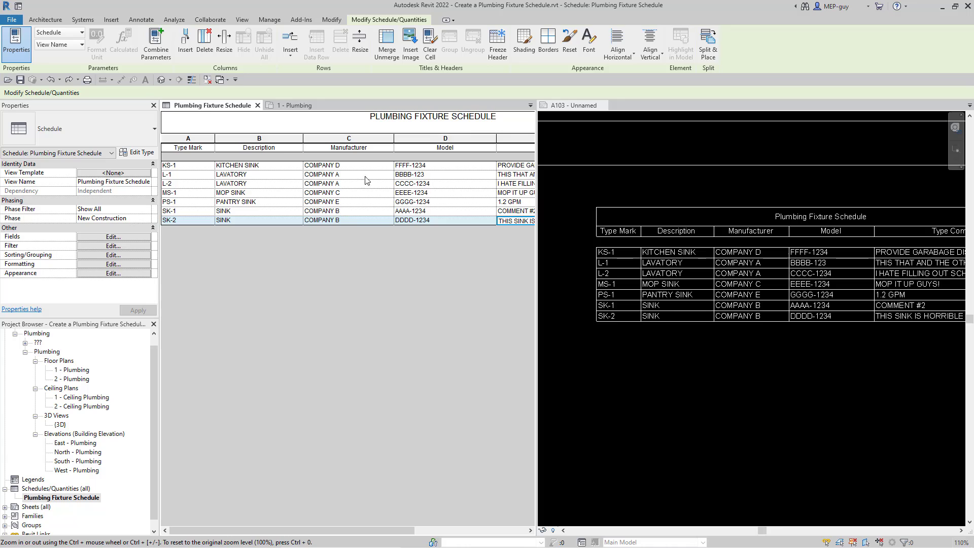
# Step: Rename the Type Mark column heading to TYPE MARK and the Description column heading to FIXTURE
pyautogui.click(208, 149)
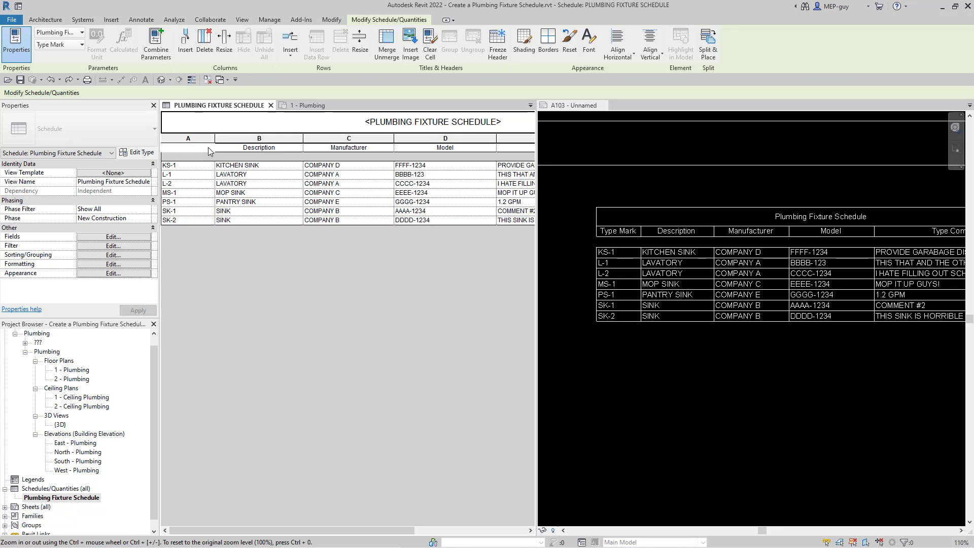
pyautogui.write('TYPE')
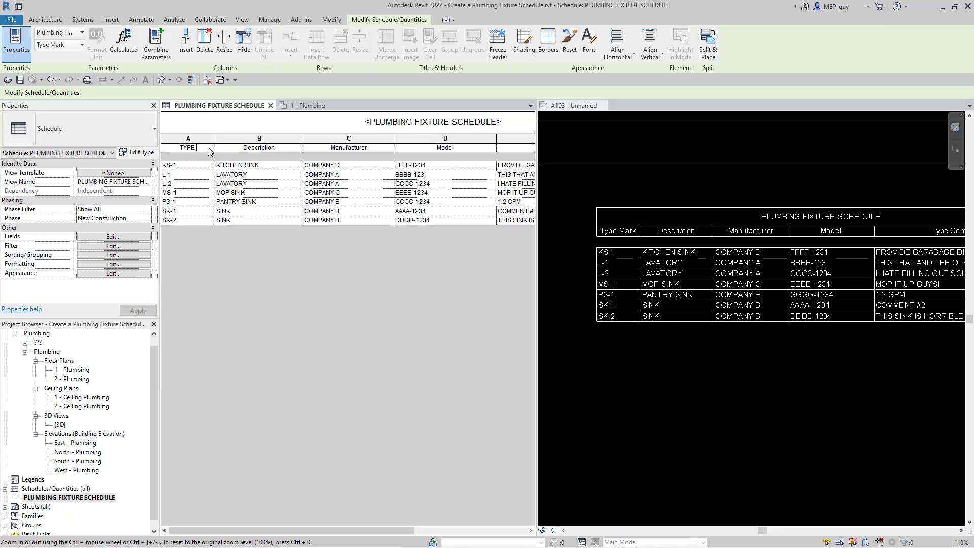
pyautogui.write(' MARK')
pyautogui.click(287, 148)
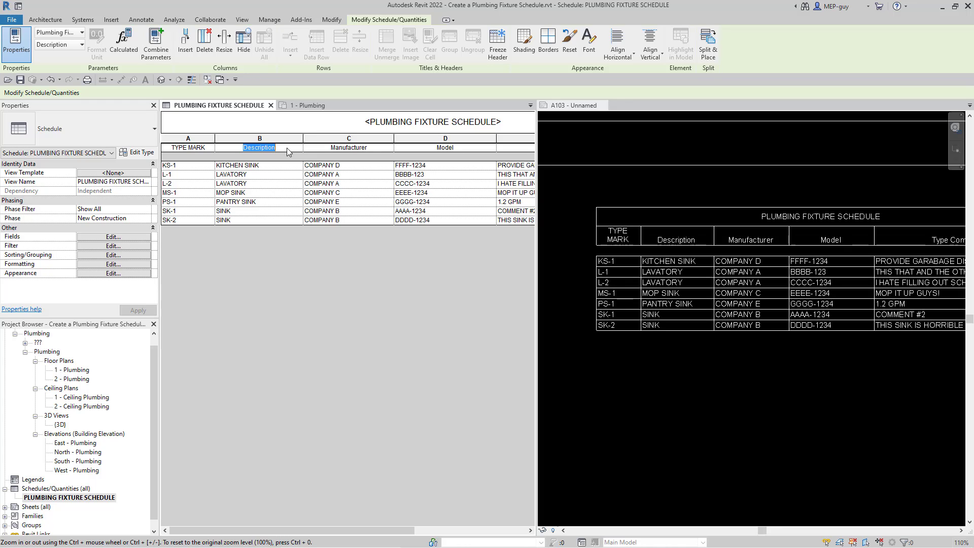
pyautogui.write('FIXTURE')
pyautogui.click(558, 315)
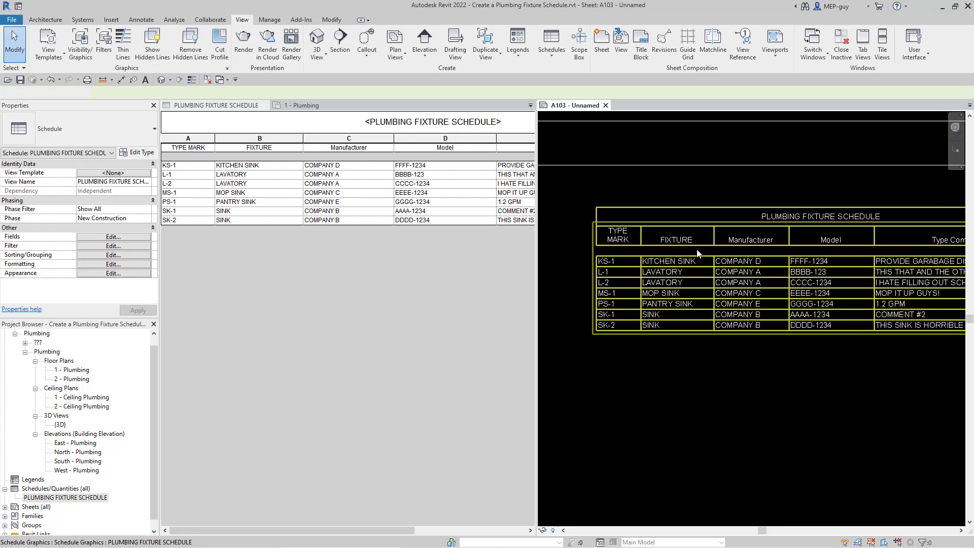
pyautogui.scroll(-3, 611, 369)
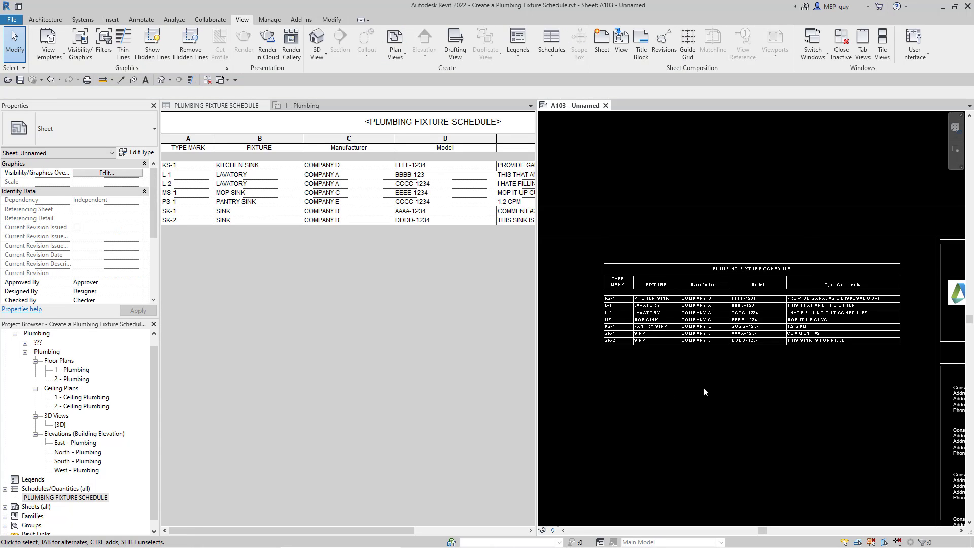
pyautogui.scroll(2, 720, 383)
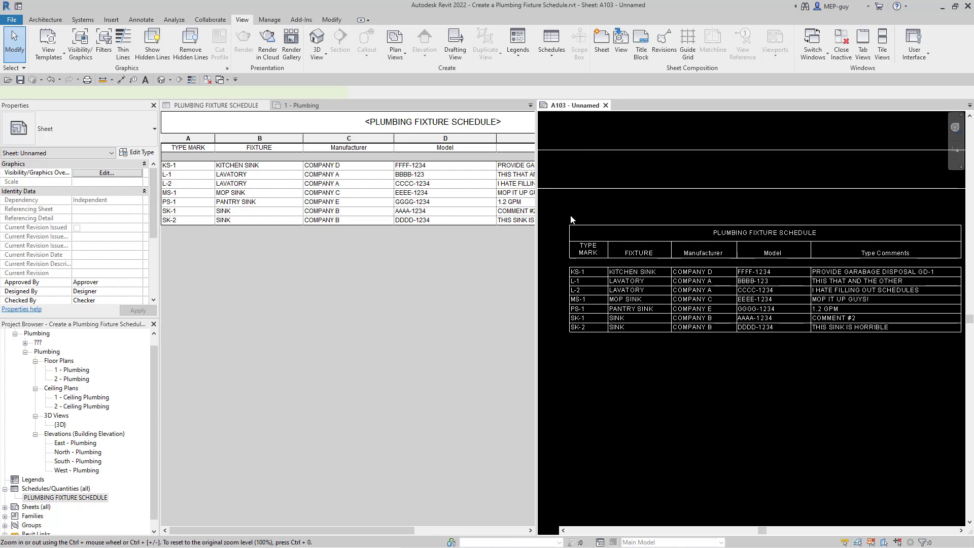
# Step: Set the alignment of the Type Mark field to Center in the schedule's formatting
pyautogui.click(391, 276)
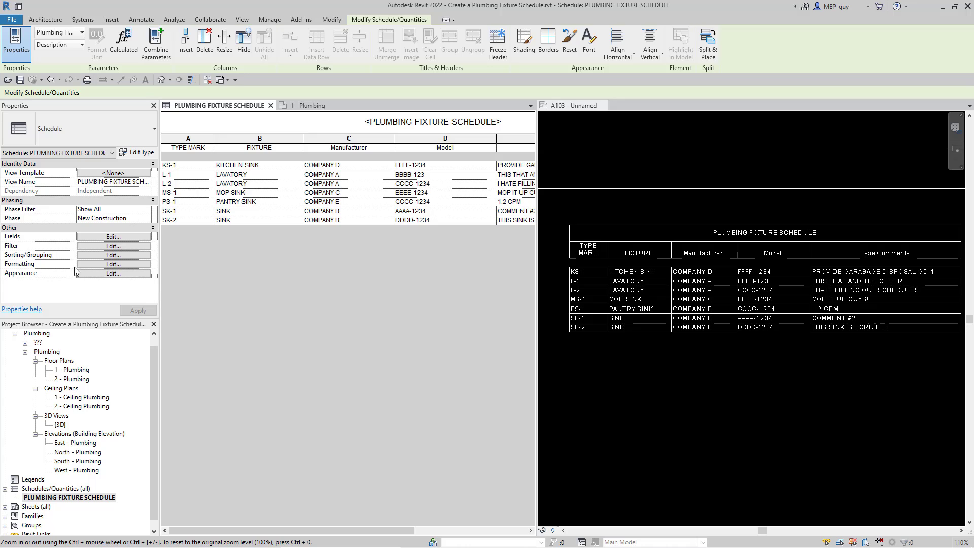
pyautogui.click(107, 265)
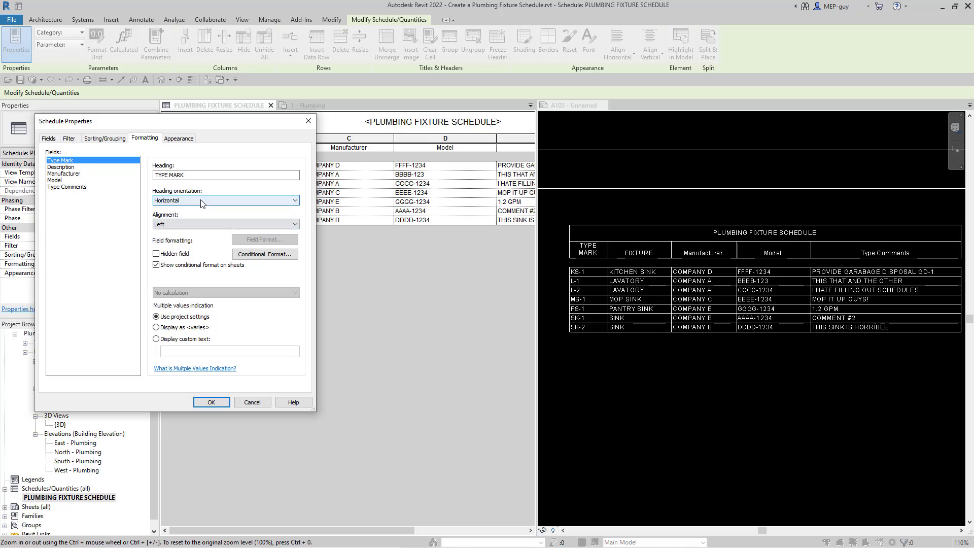
pyautogui.click(199, 224)
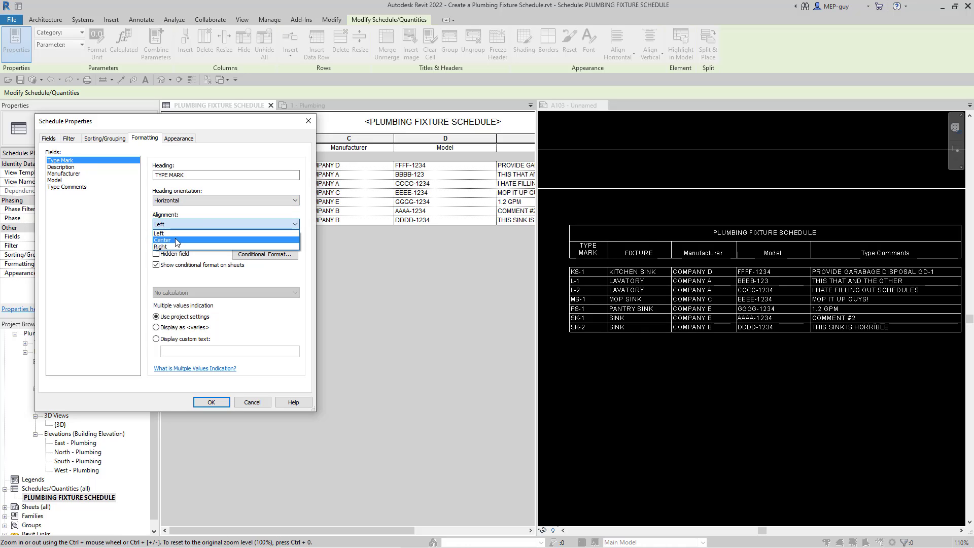
pyautogui.click(177, 240)
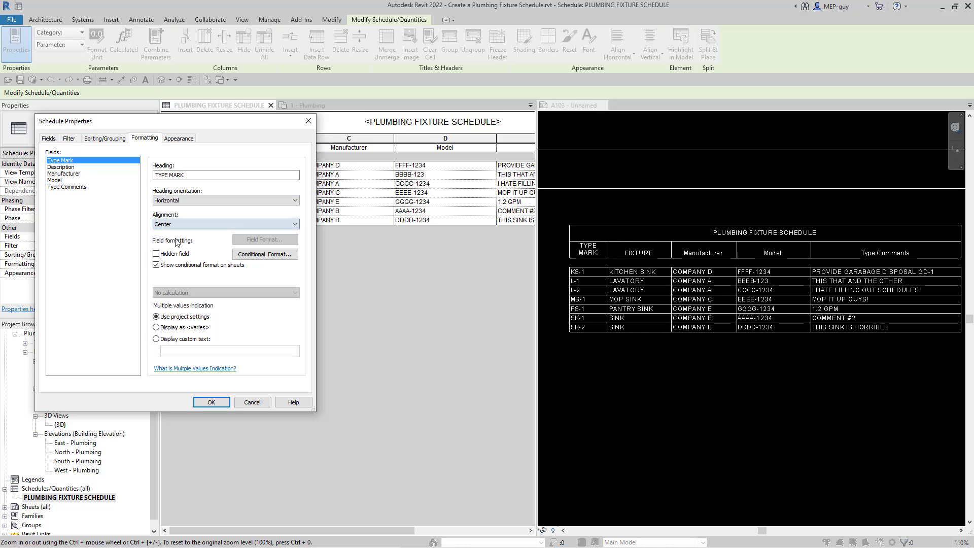
pyautogui.click(211, 403)
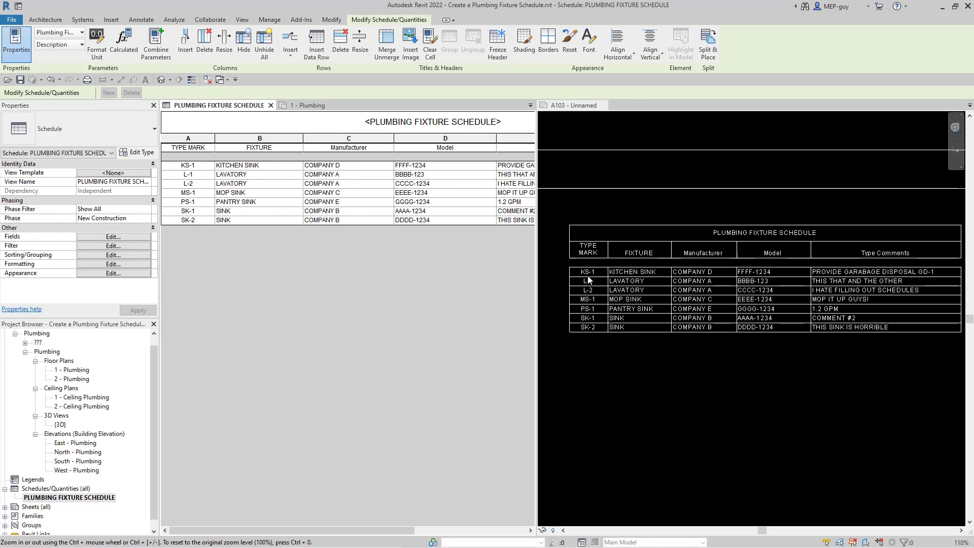
pyautogui.click(588, 310)
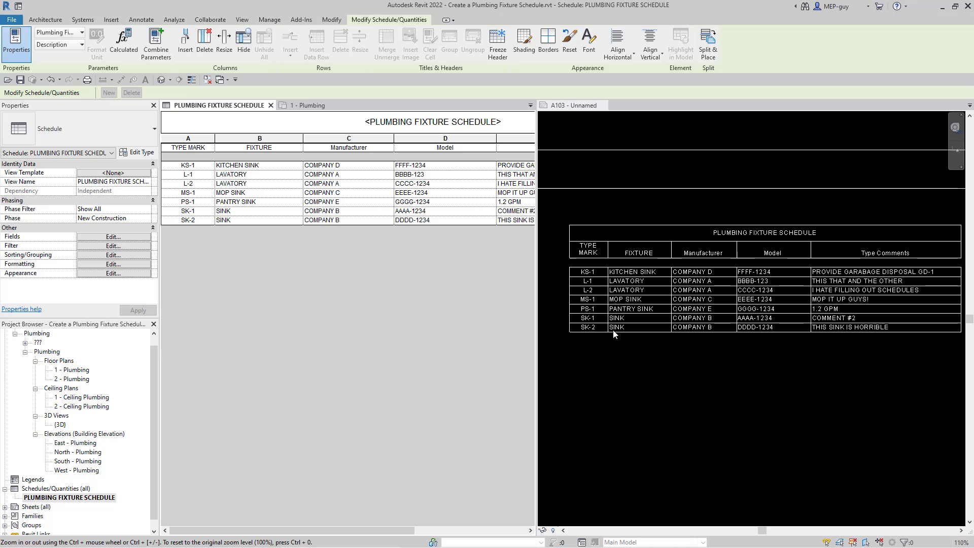
pyautogui.click(101, 264)
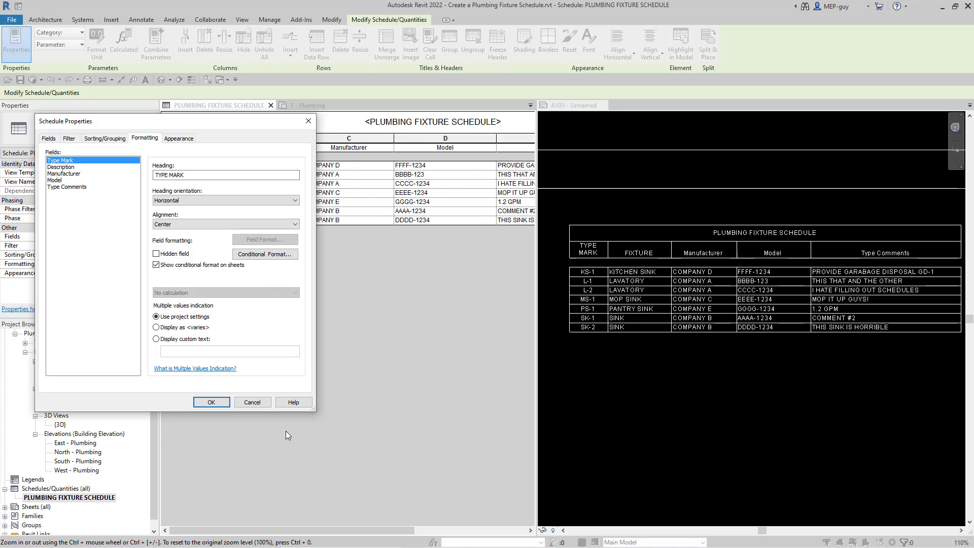
pyautogui.click(252, 402)
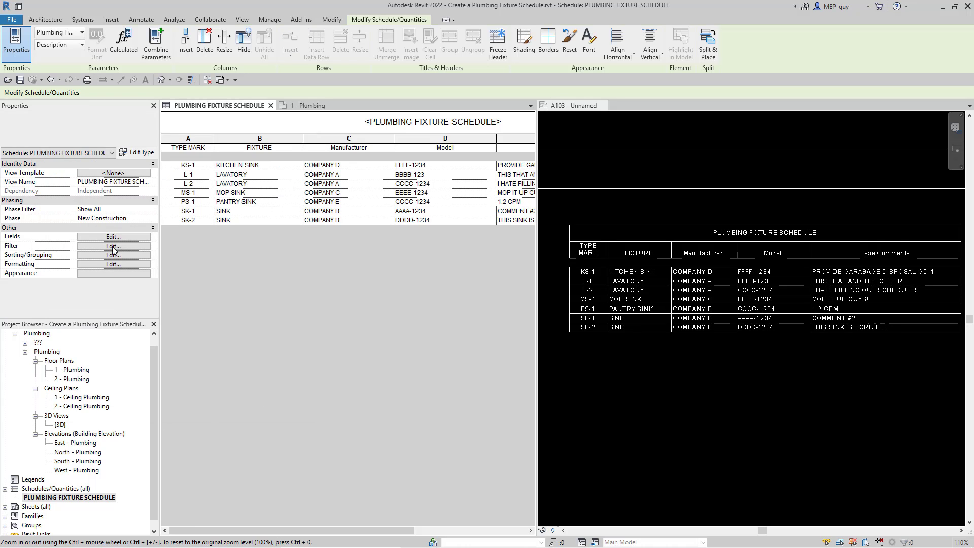
# Step: Try filtering the schedule to fixtures whose Description contains SINK, and undo the filter
pyautogui.click(84, 248)
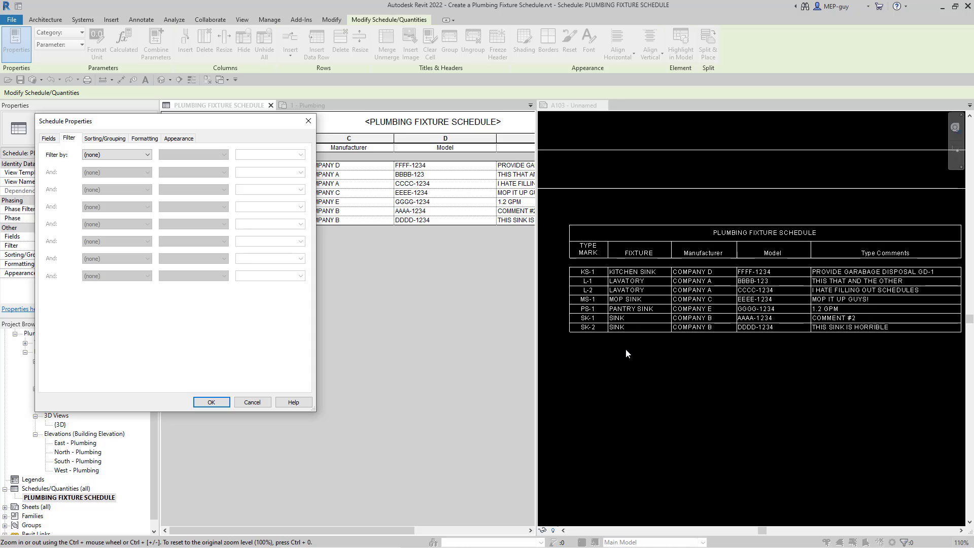
pyautogui.click(127, 157)
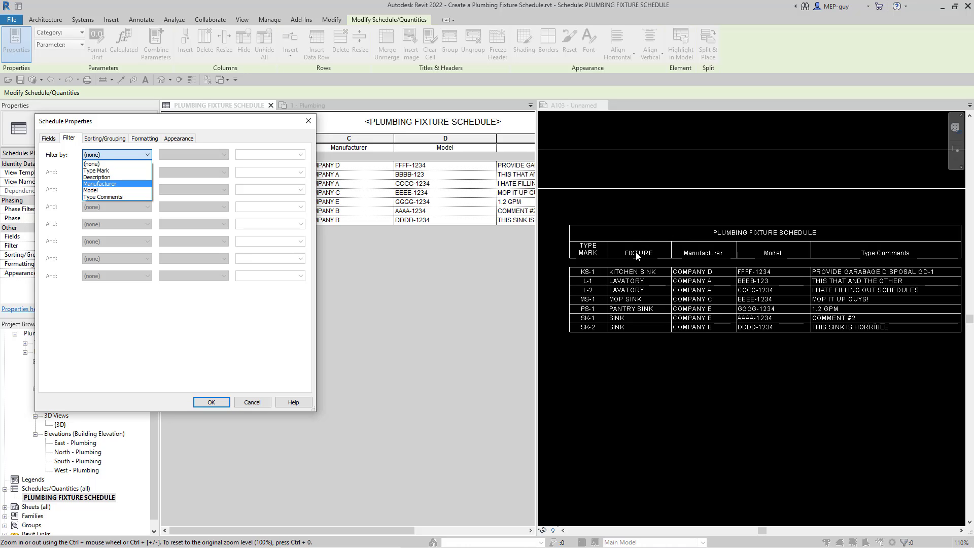
pyautogui.click(99, 177)
pyautogui.click(193, 154)
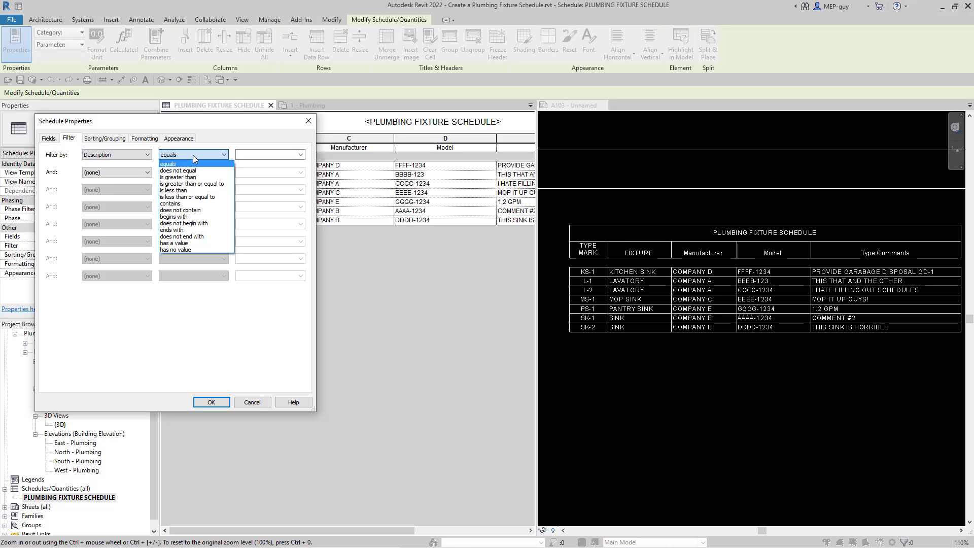
pyautogui.click(193, 203)
pyautogui.click(254, 154)
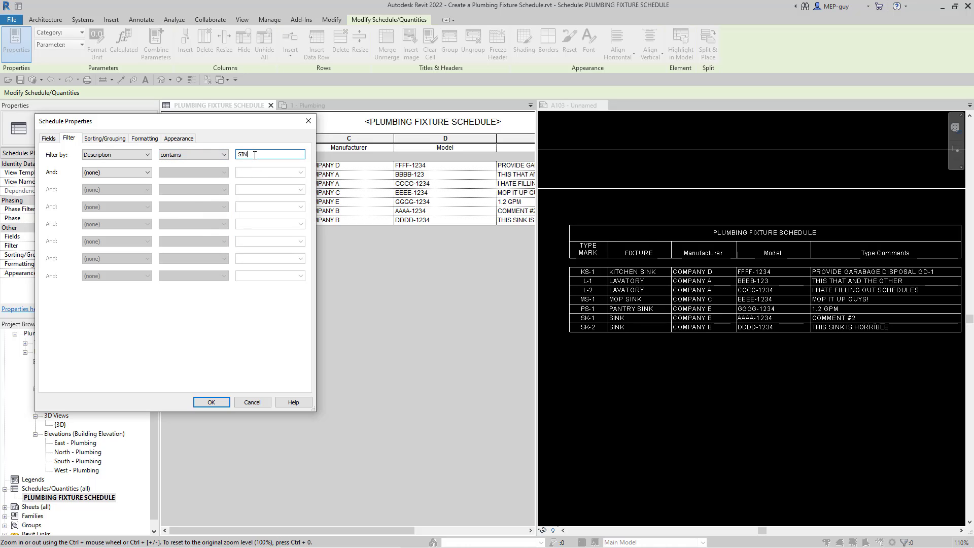
pyautogui.click(215, 403)
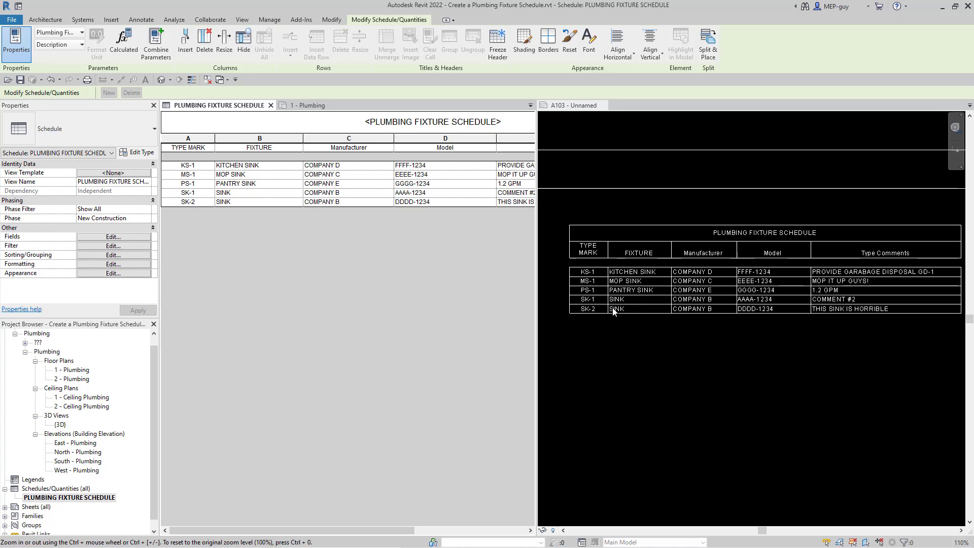
pyautogui.click(51, 80)
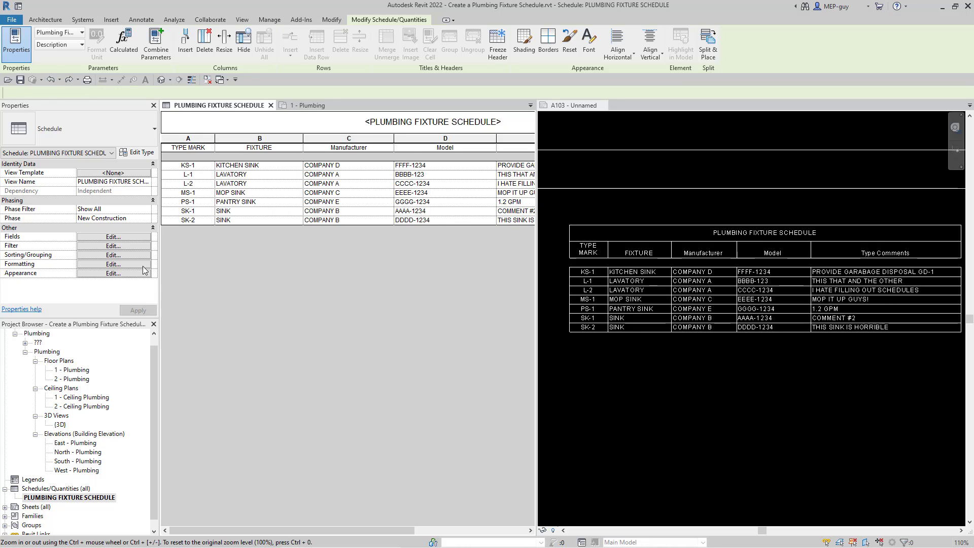
# Step: Try filtering the schedule to fixtures whose Description does not contain SINK
pyautogui.click(112, 246)
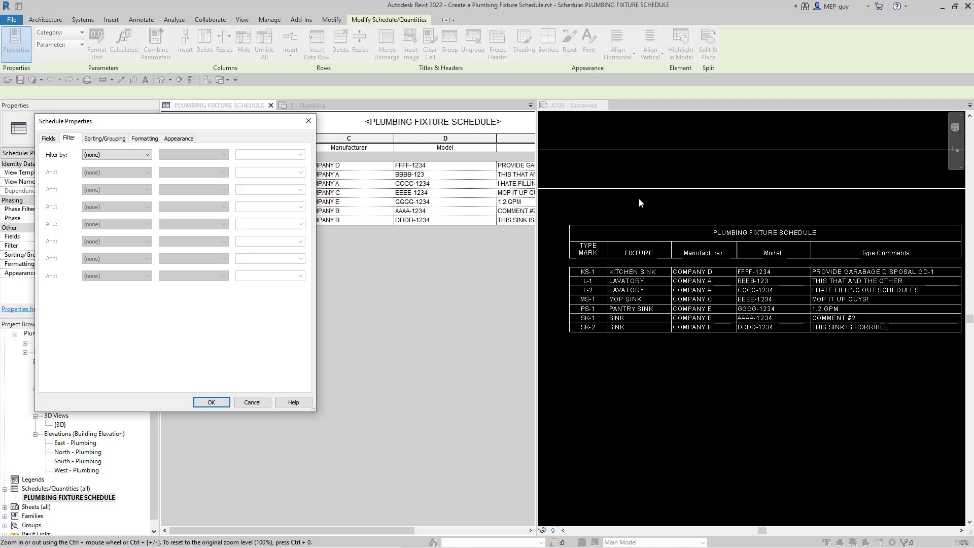
pyautogui.click(119, 154)
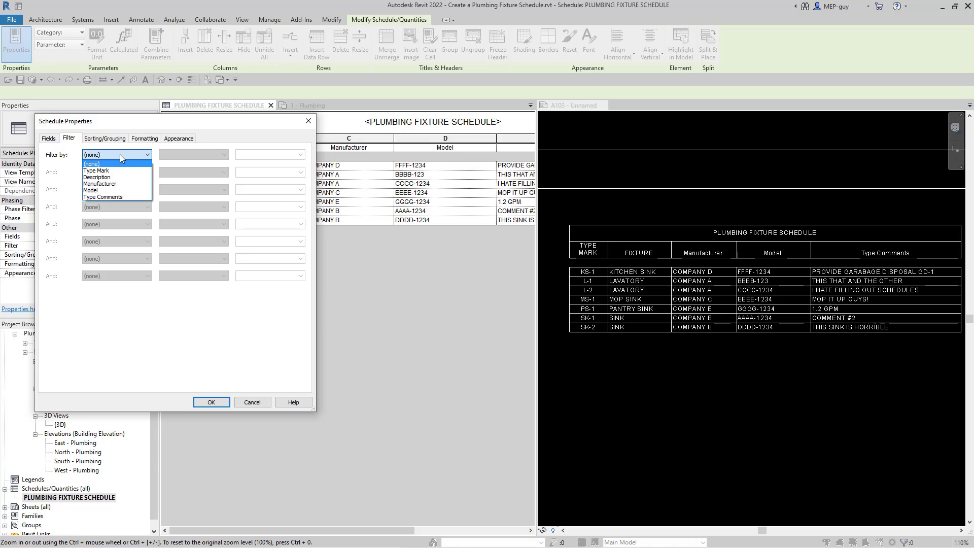
pyautogui.click(110, 176)
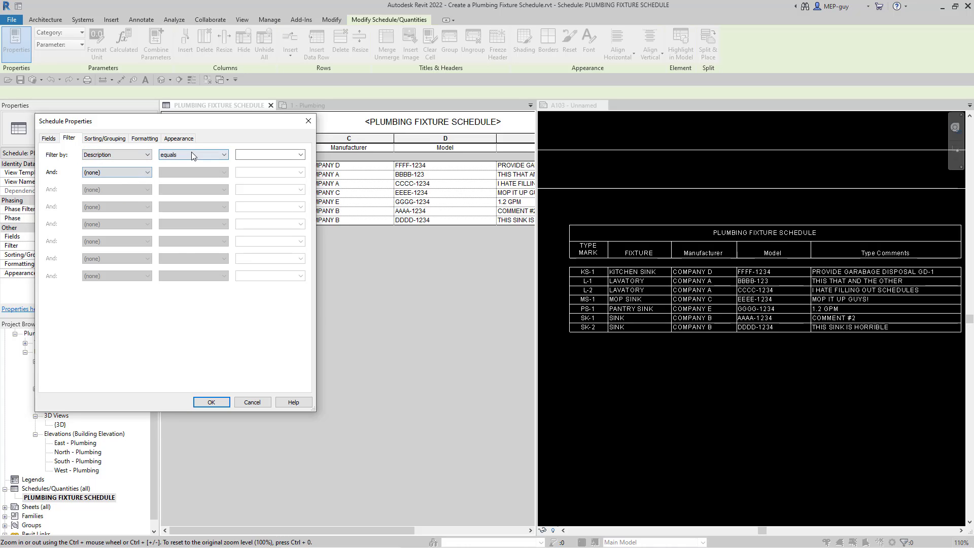
pyautogui.click(193, 155)
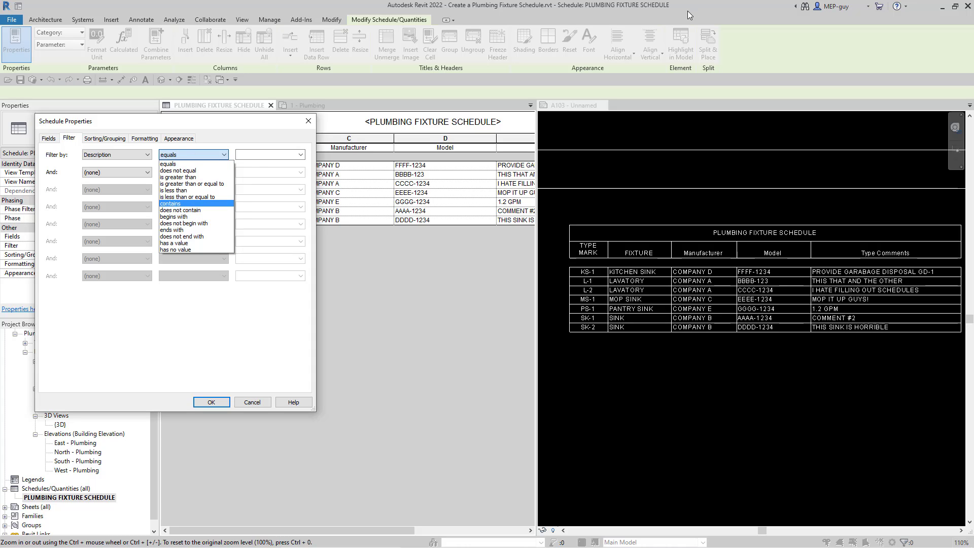
pyautogui.click(404, 275)
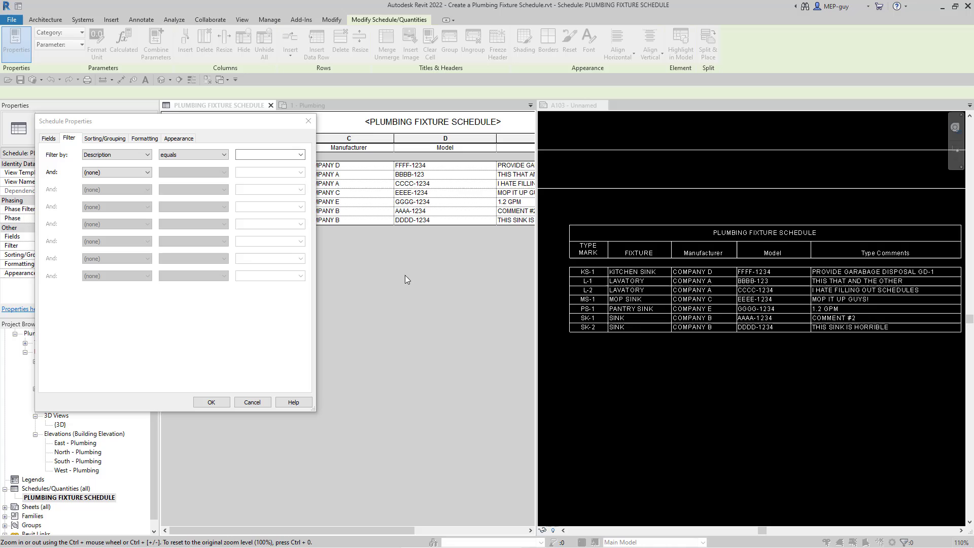
pyautogui.click(211, 154)
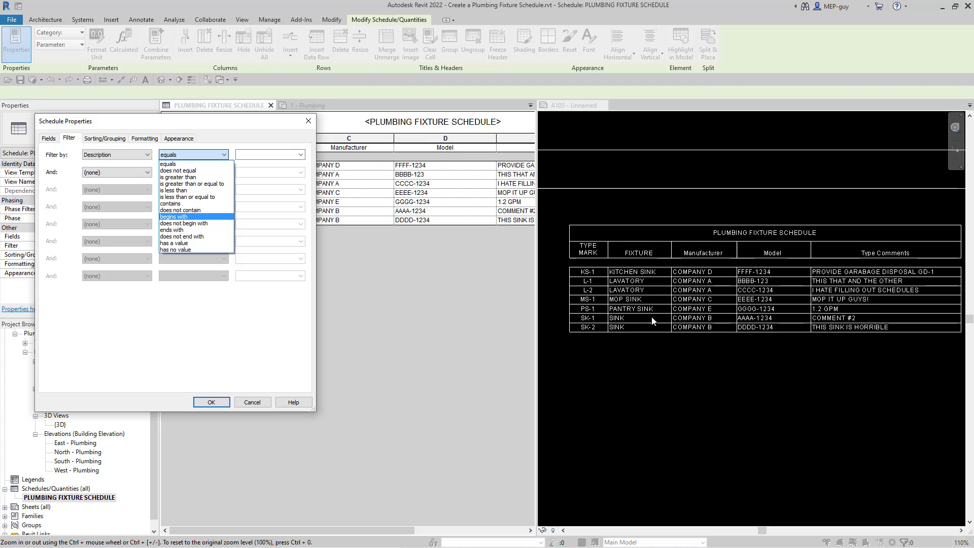
pyautogui.click(182, 211)
pyautogui.click(272, 155)
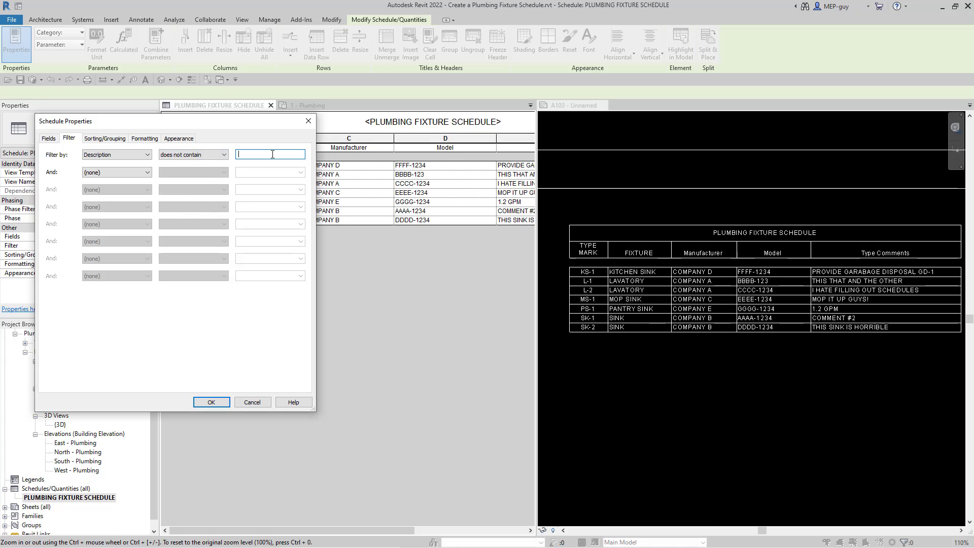
pyautogui.write('SINK')
pyautogui.click(211, 402)
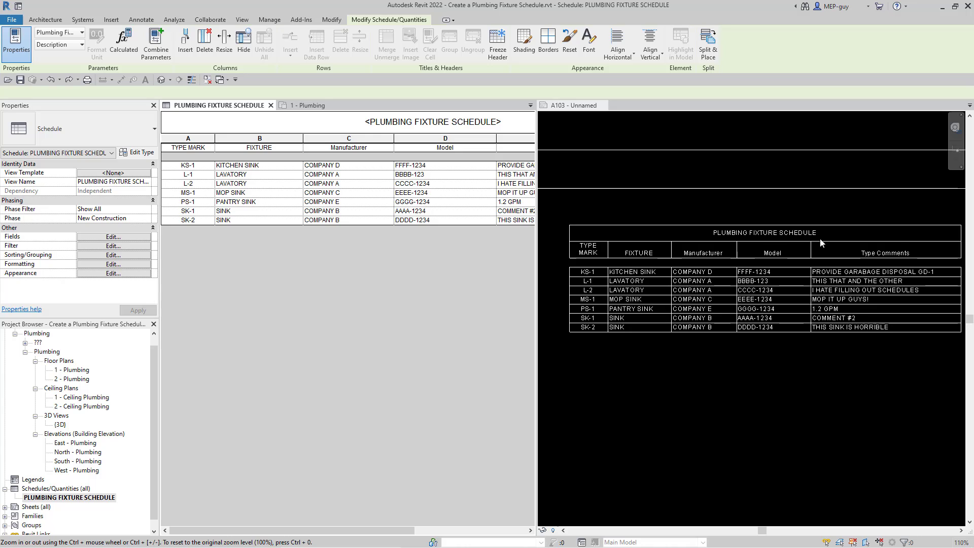
# Step: Copy the SK-1 sink to a spot just below its tag in the 1 - Plumbing floor plan
pyautogui.click(310, 105)
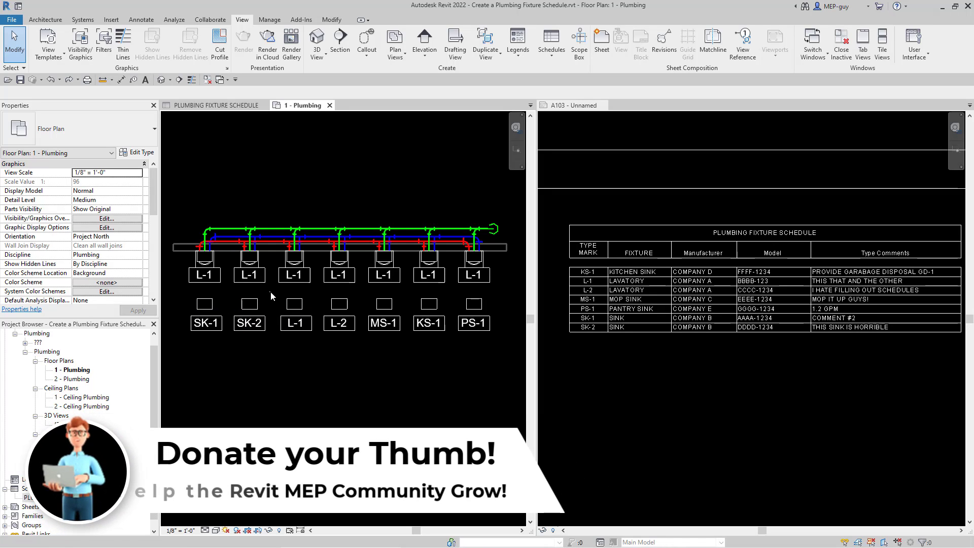
pyautogui.click(217, 302)
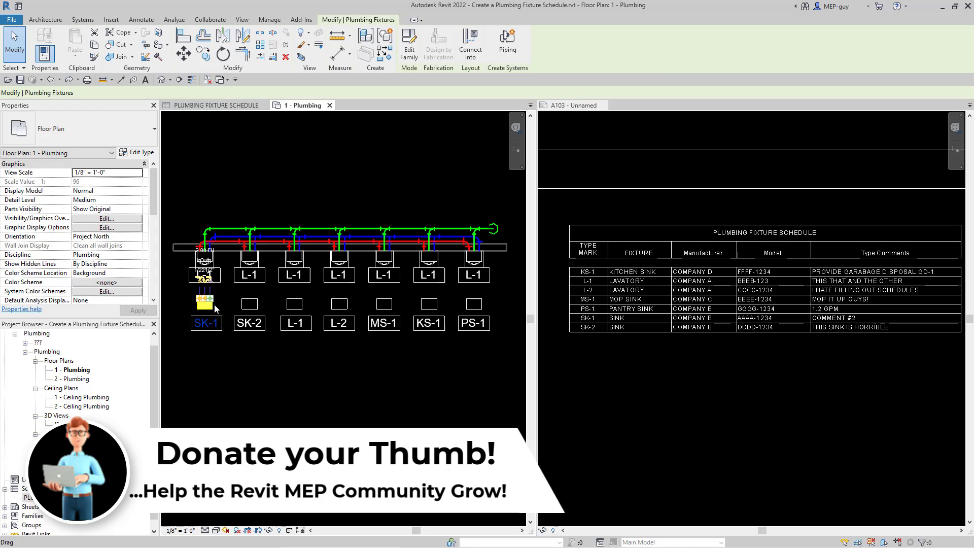
pyautogui.moveTo(210, 310); pyautogui.dragTo(210, 365)
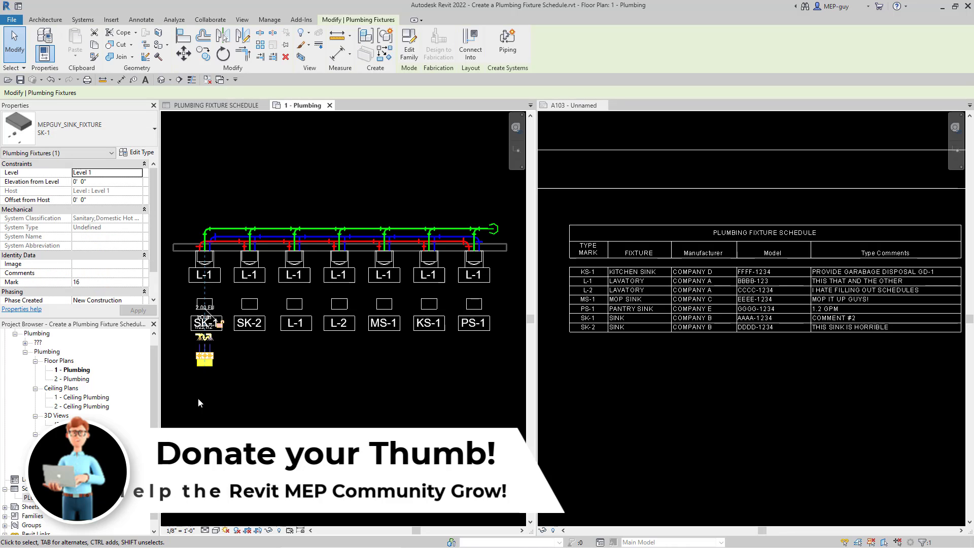
# Step: Duplicate the copied sink's type as DRAIN 1 and set the new type's Type Mark to DRAIN 1
pyautogui.click(136, 153)
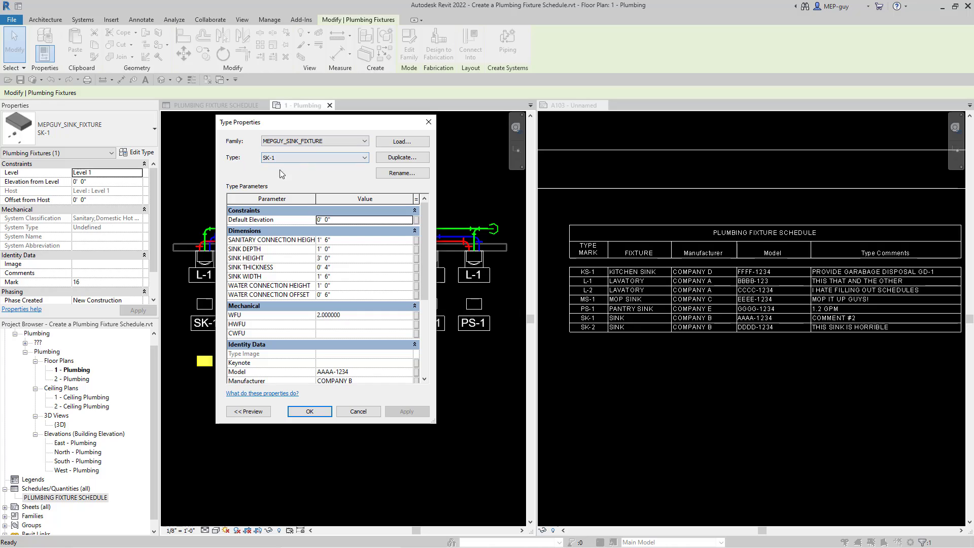
pyautogui.click(408, 160)
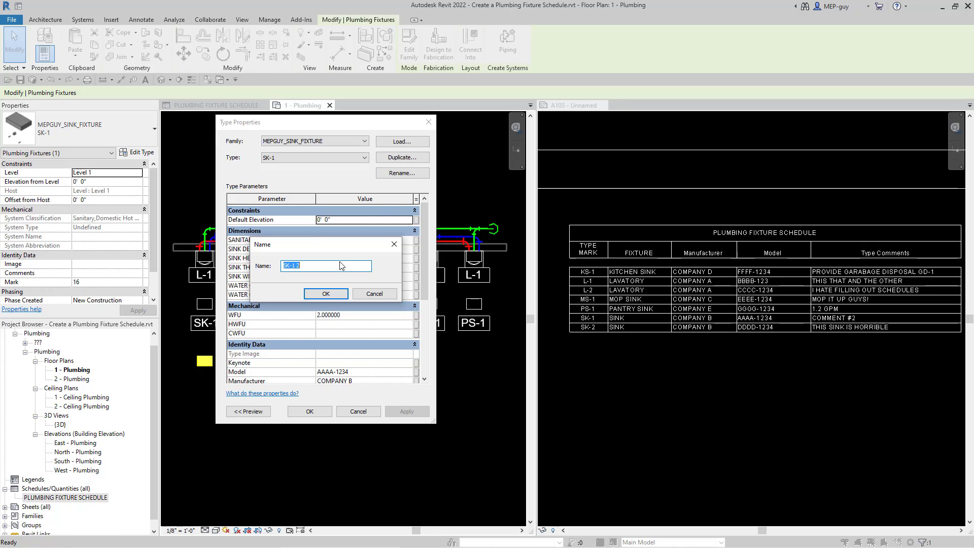
pyautogui.write('DRAIN 1')
pyautogui.click(325, 294)
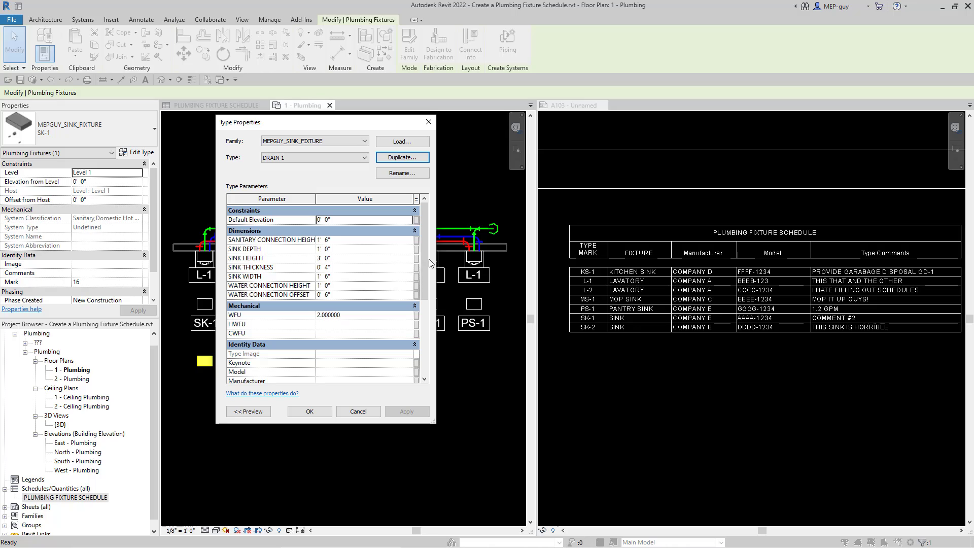
pyautogui.moveTo(428, 251); pyautogui.dragTo(418, 330)
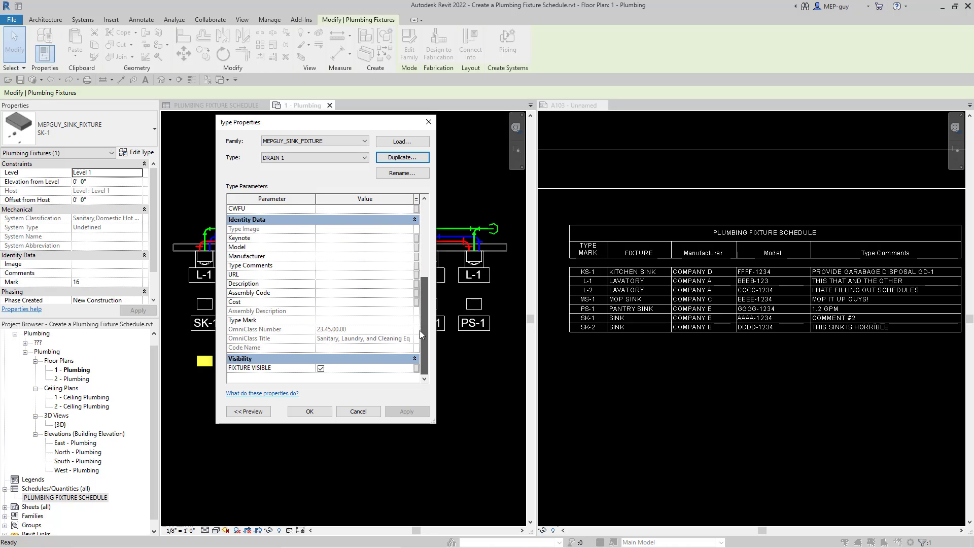
pyautogui.click(340, 320)
pyautogui.write('DR')
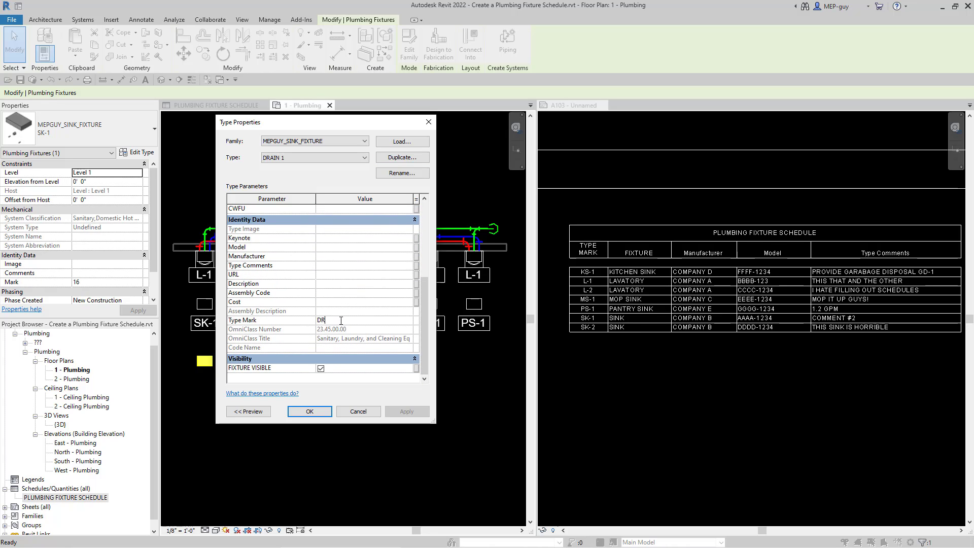
pyautogui.write('AIN 1')
pyautogui.click(309, 412)
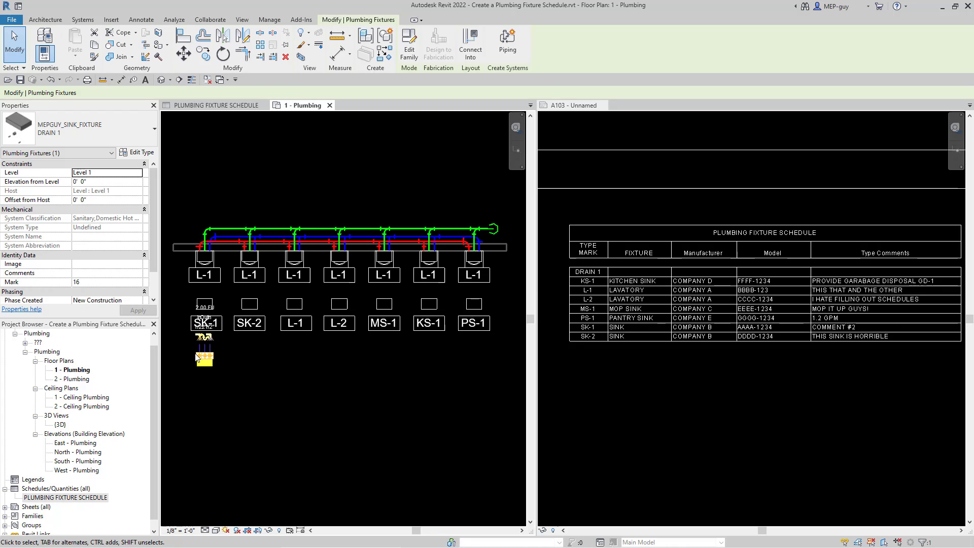
# Step: Set the DRAIN 1 type's Type Mark to FD-1 and its Description to FLOOR DRAIN
pyautogui.click(141, 156)
pyautogui.scroll(-5, 344, 314)
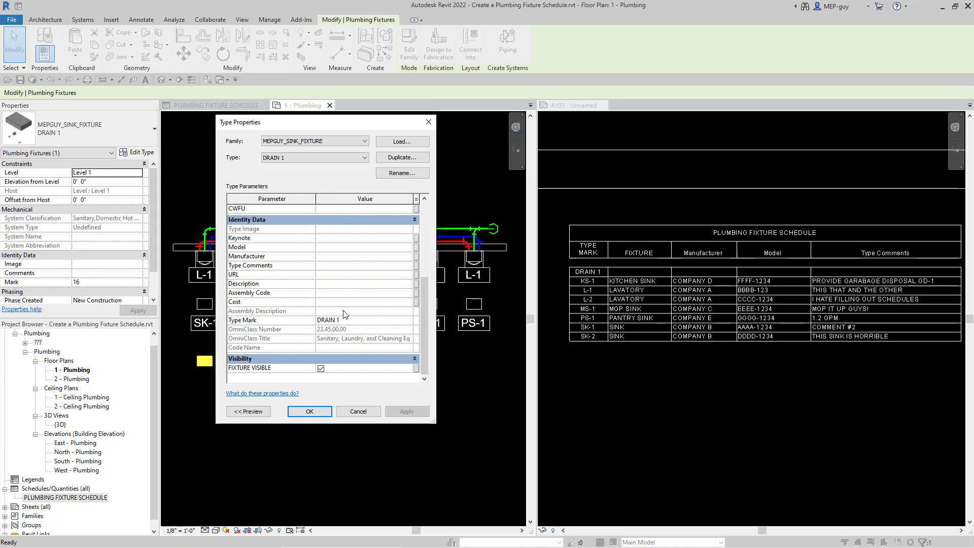
pyautogui.click(349, 320)
pyautogui.write('FD-1')
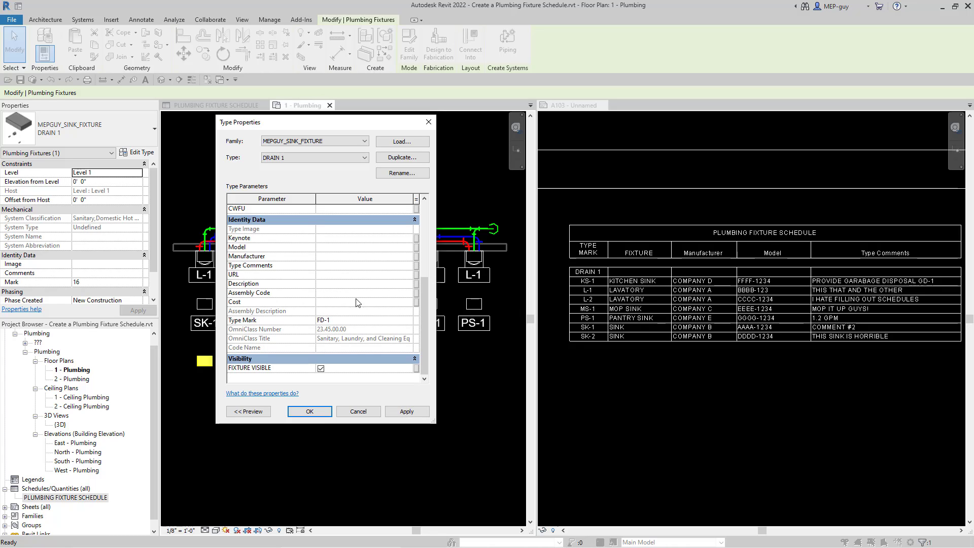
pyautogui.click(347, 284)
pyautogui.write('FLOOR DRAIN')
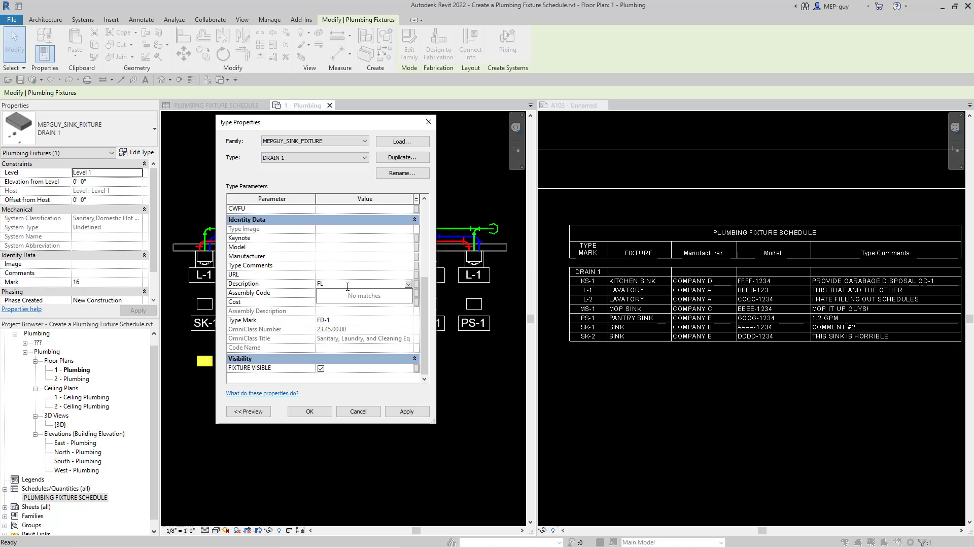
pyautogui.click(310, 411)
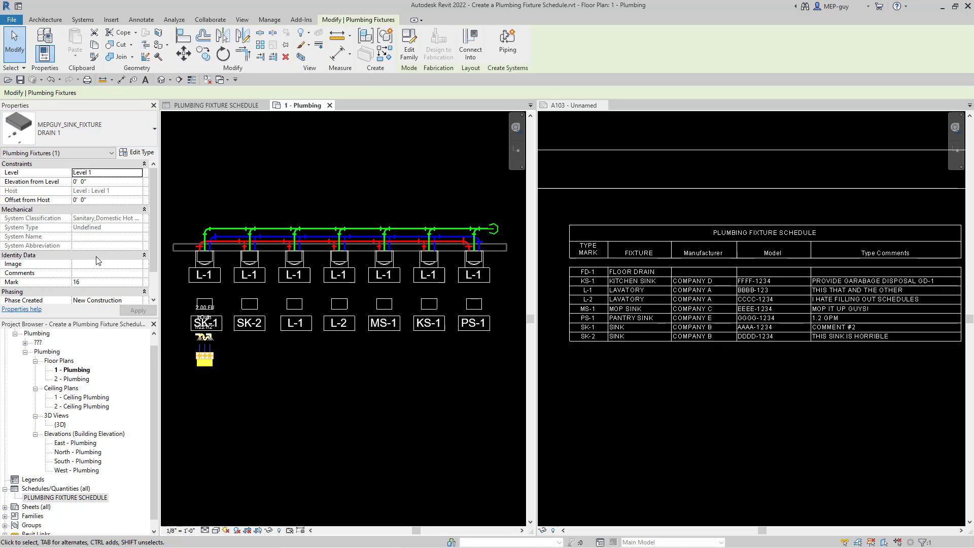
# Step: Filter the plumbing fixture schedule with a Description "does not contain" rule that excludes the floor drain
pyautogui.click(228, 108)
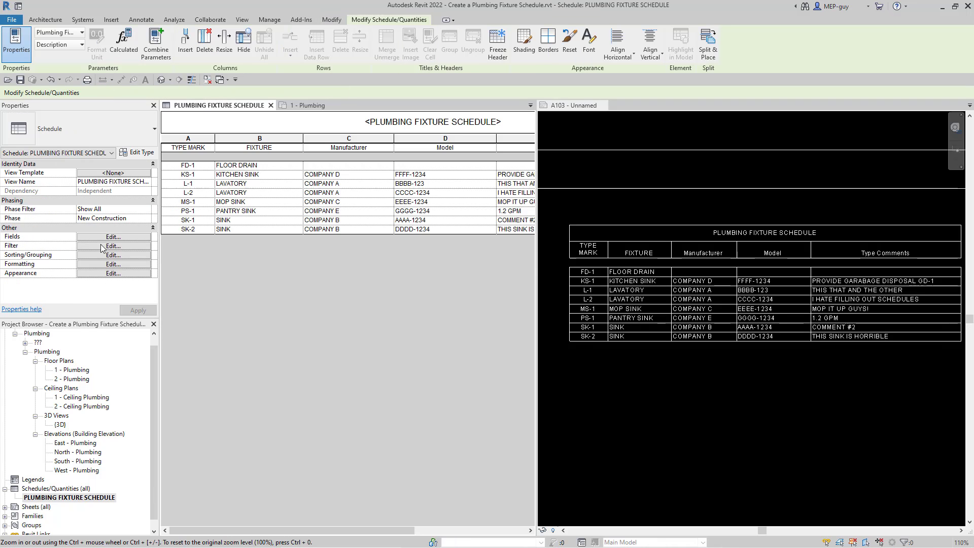
pyautogui.click(96, 245)
pyautogui.click(138, 154)
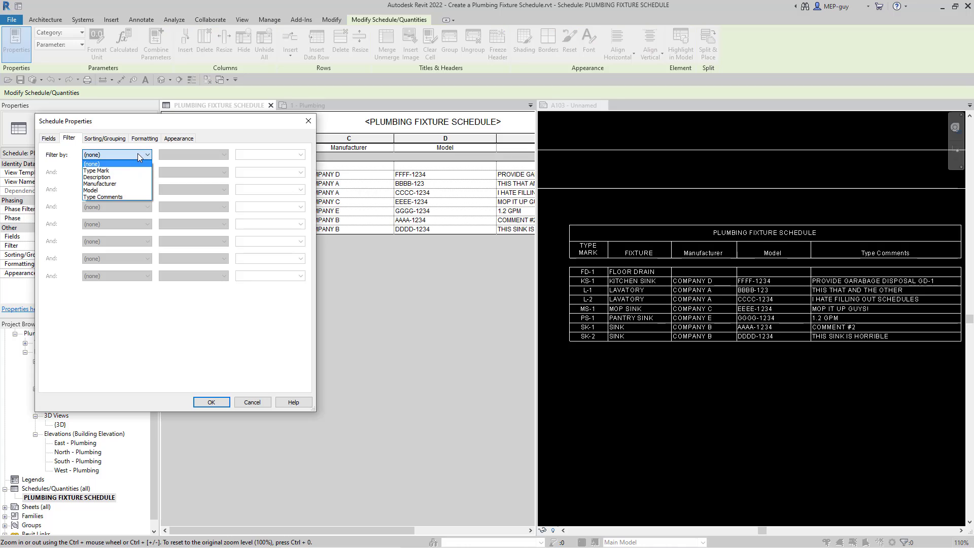
pyautogui.click(106, 176)
pyautogui.click(205, 154)
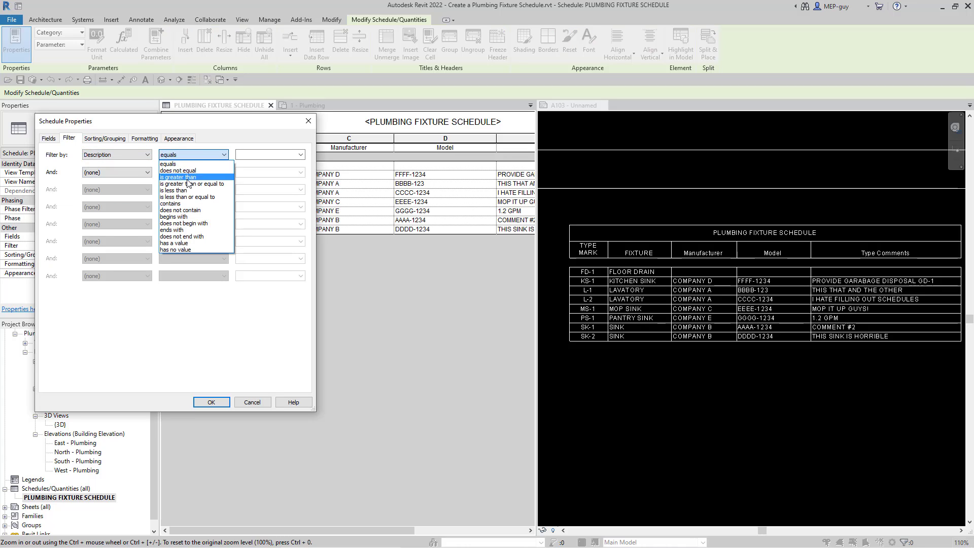
pyautogui.click(180, 210)
pyautogui.click(260, 155)
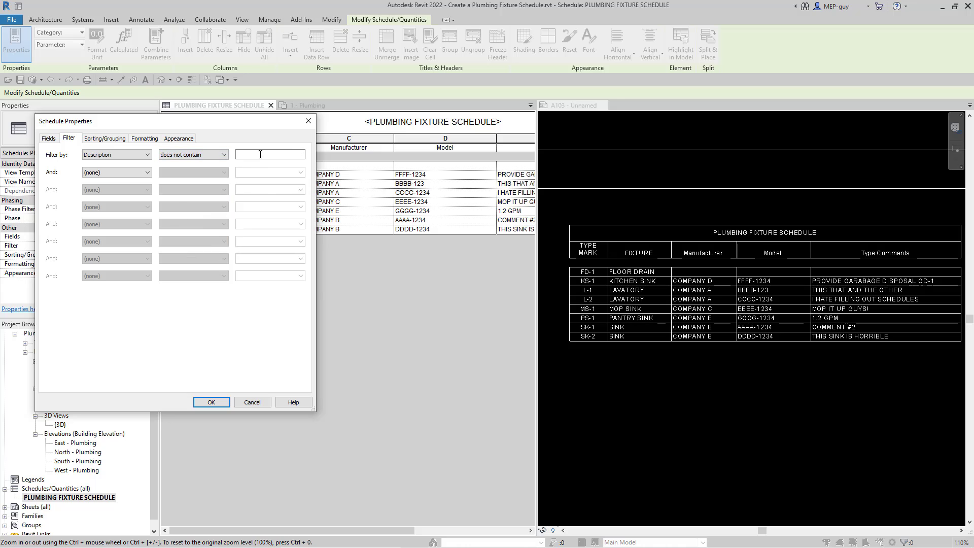
pyautogui.click(262, 152)
pyautogui.click(219, 401)
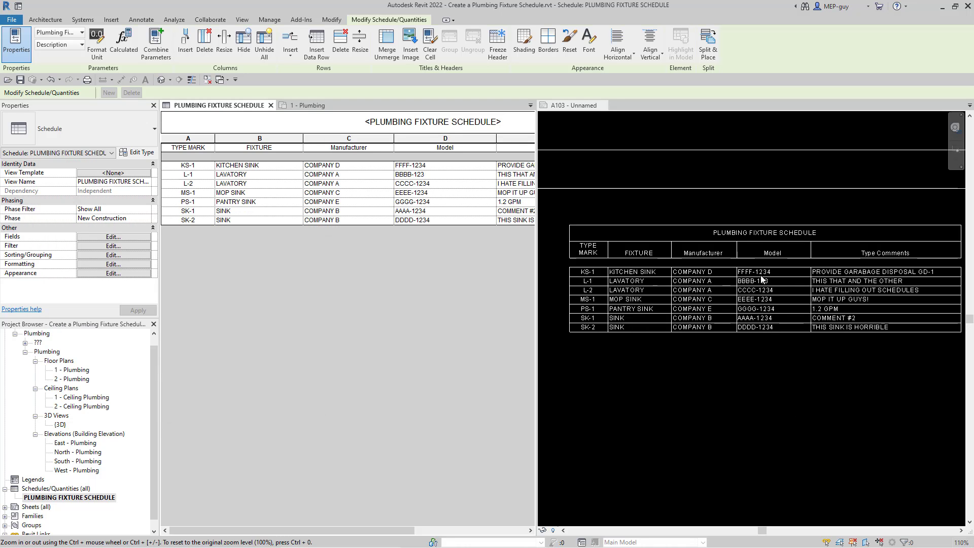
pyautogui.click(229, 382)
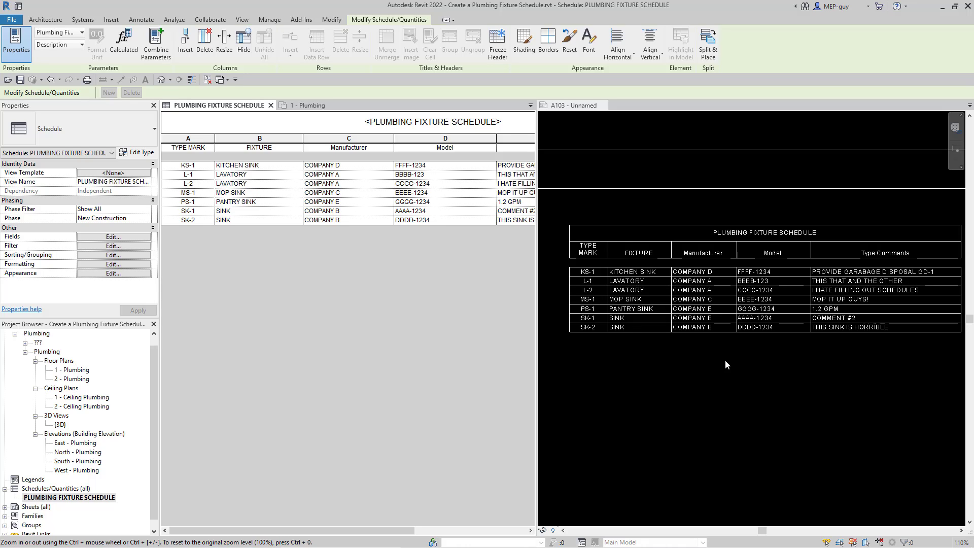
# Step: Duplicate the plumbing fixture schedule and retitle the copy DRAIN SCHEDULE
pyautogui.rightClick(91, 498)
pyautogui.moveTo(178, 344)
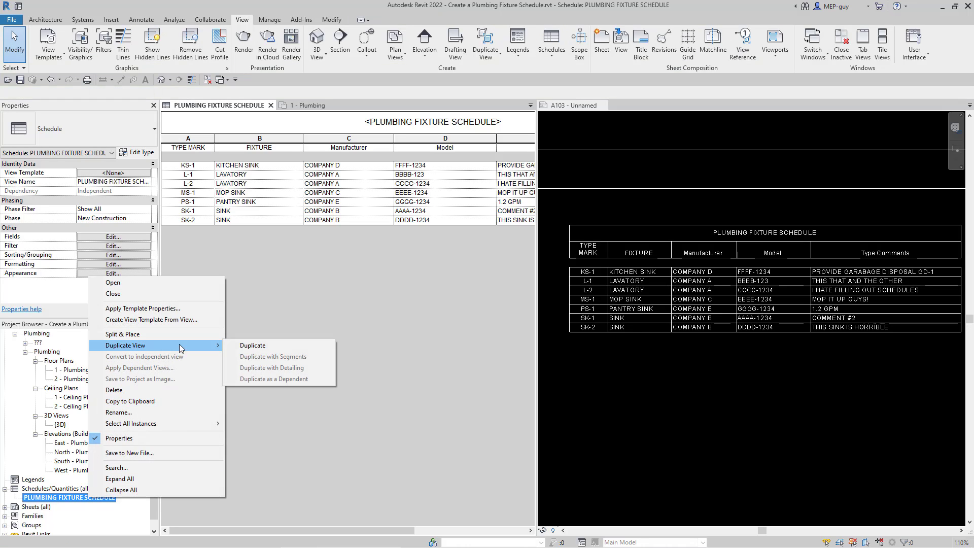
pyautogui.click(266, 344)
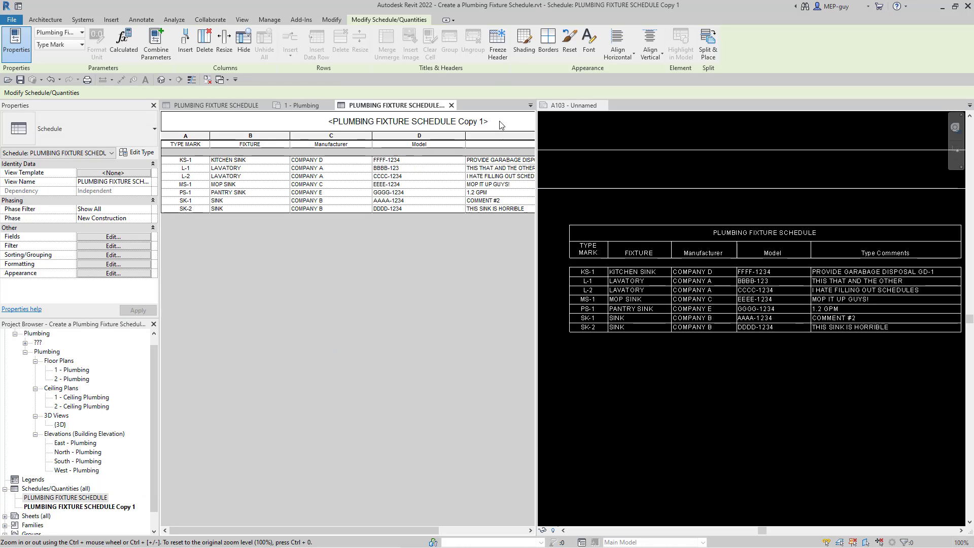
pyautogui.click(501, 124)
pyautogui.write('DRA')
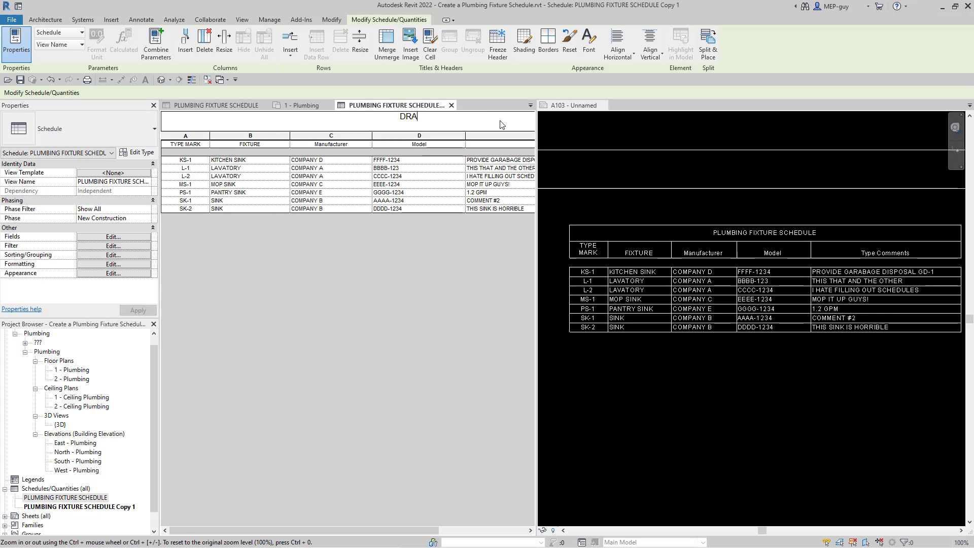
pyautogui.write('IN SCHEDULE')
pyautogui.press('Return')
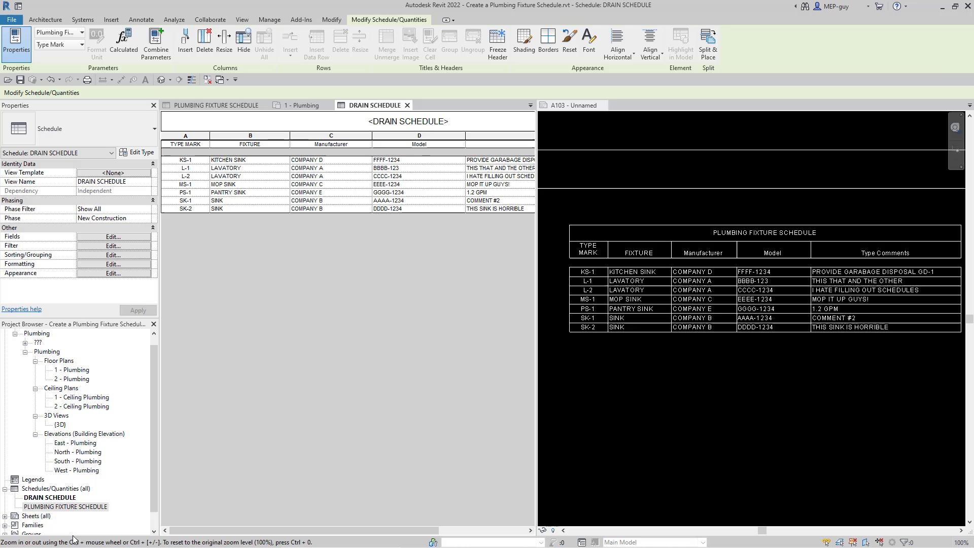
# Step: Place the DRAIN SCHEDULE on sheet A103 below the plumbing fixture schedule, aligned with its edge, and return to the drain schedule view
pyautogui.click(53, 498)
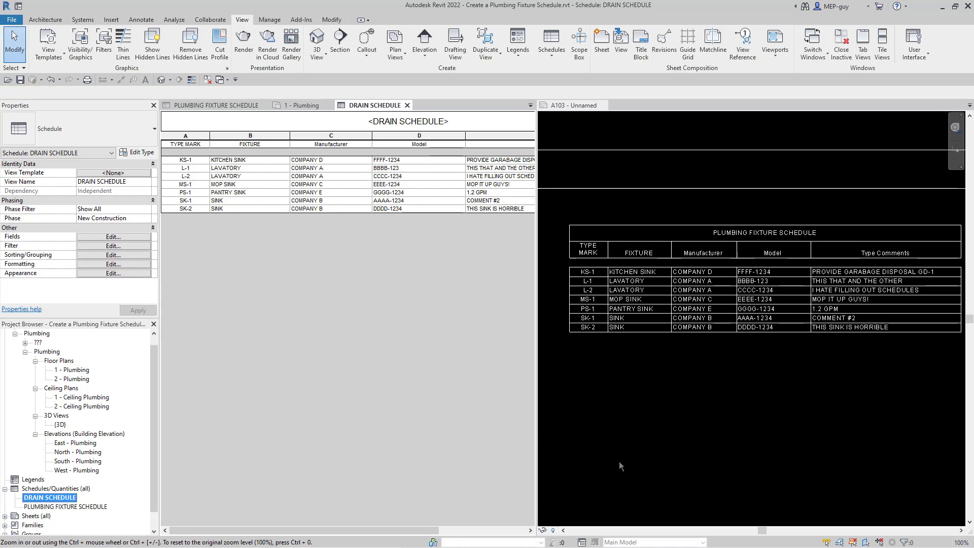
pyautogui.moveTo(619, 461); pyautogui.dragTo(674, 451)
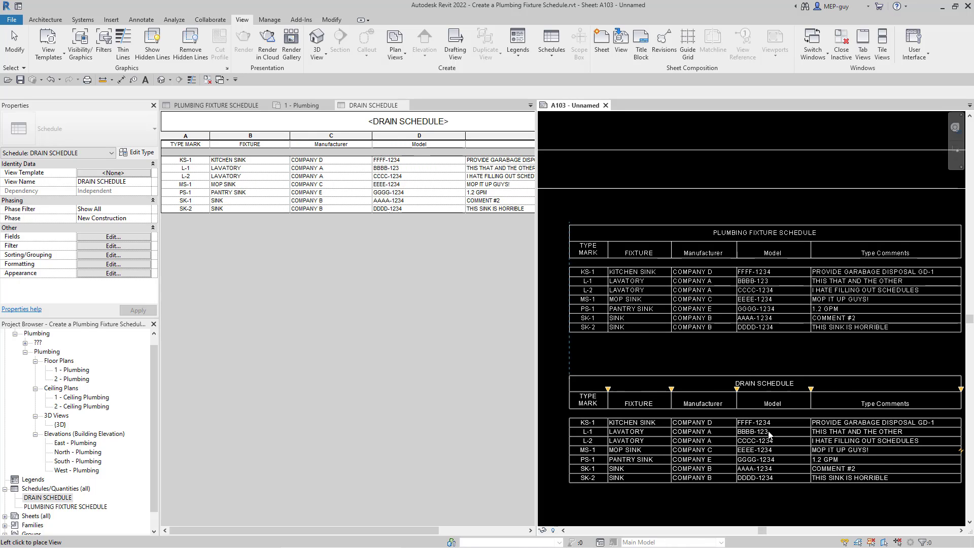
pyautogui.click(776, 437)
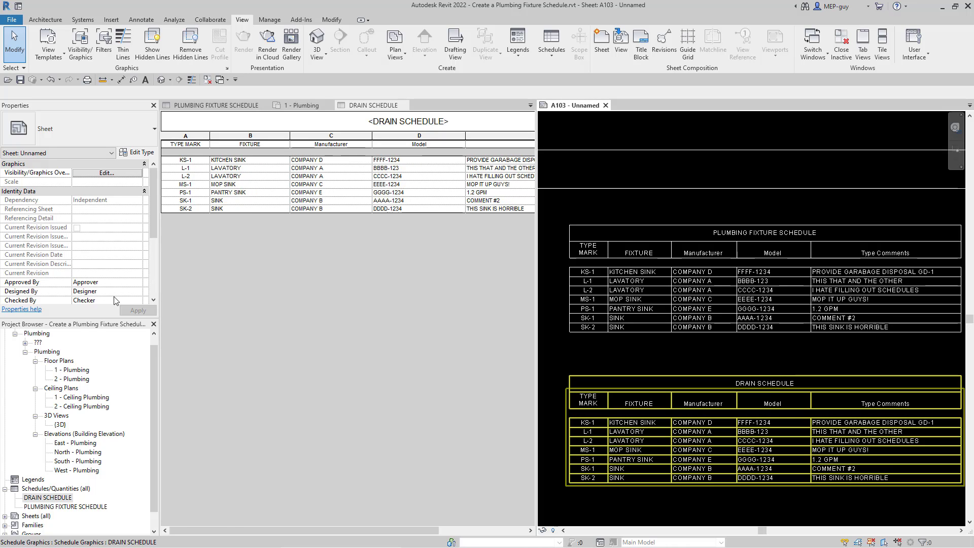
pyautogui.hotkey('ctrl', 'Tab')
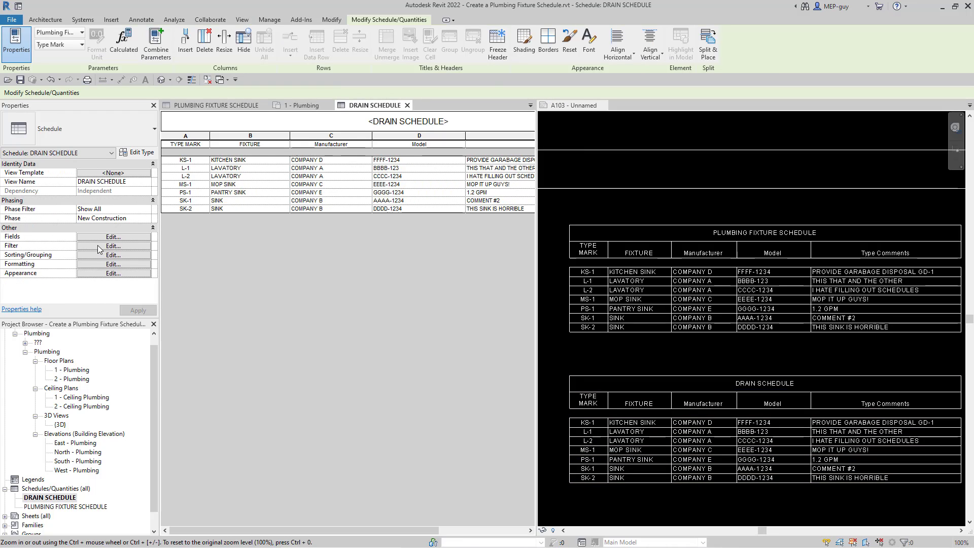
# Step: Change the drain schedule's filter rule to Description "contains" DRAIN
pyautogui.click(97, 245)
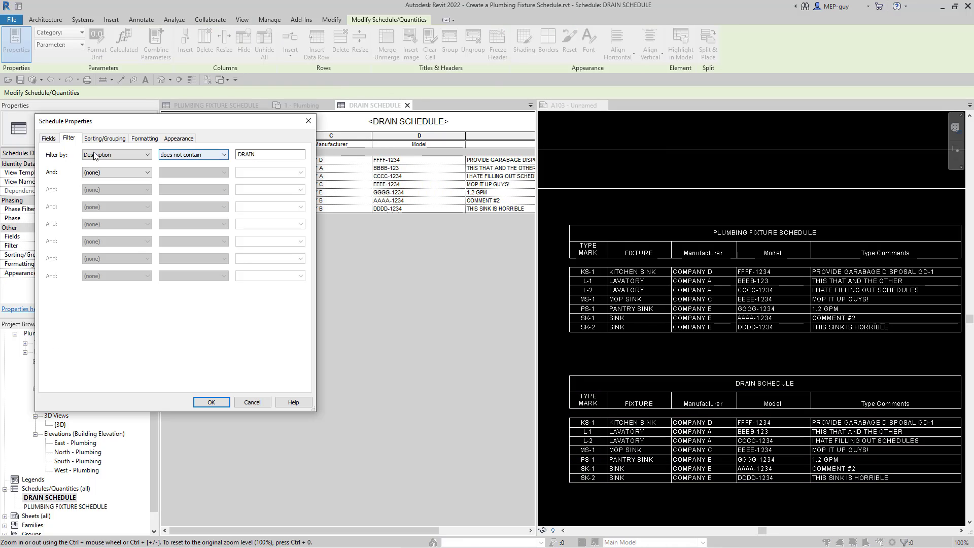
pyautogui.click(208, 159)
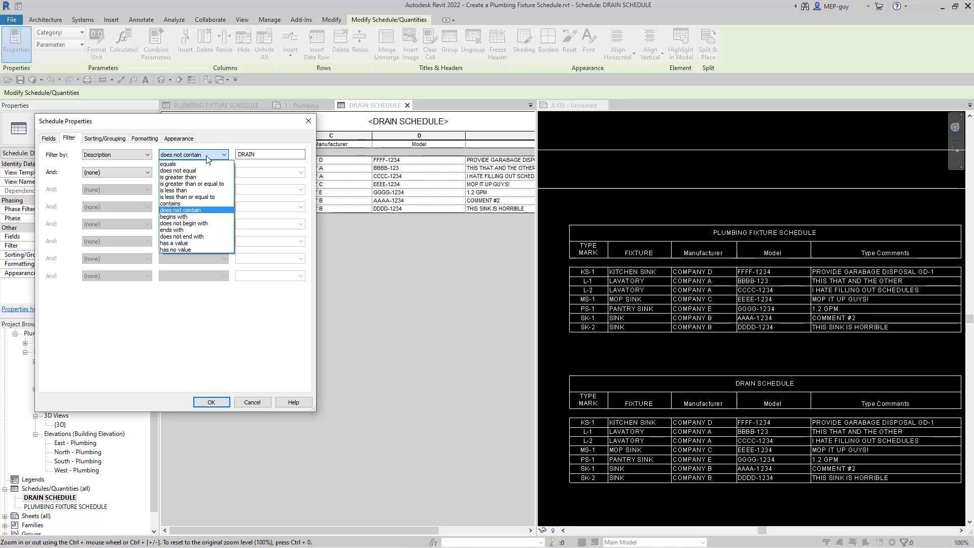
pyautogui.click(173, 204)
pyautogui.click(212, 401)
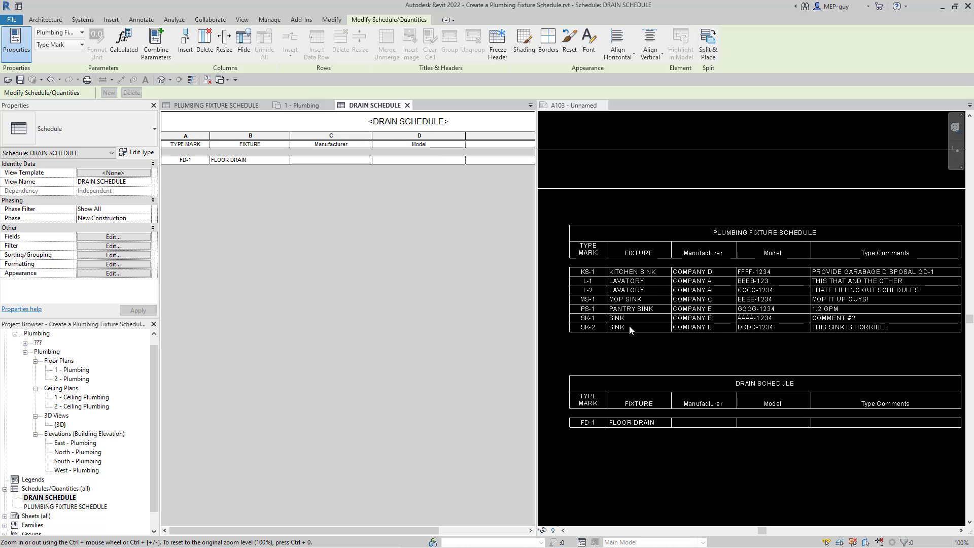
pyautogui.scroll(-1, 655, 327)
pyautogui.scroll(1, 687, 340)
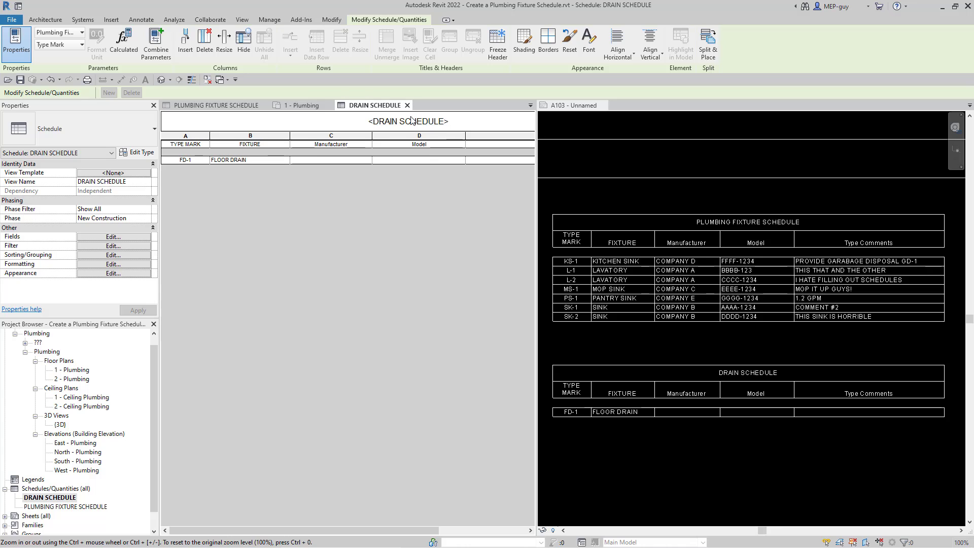
# Step: Review the plumbing fixture schedule view and switch to the 1 - Plumbing floor plan
pyautogui.click(232, 107)
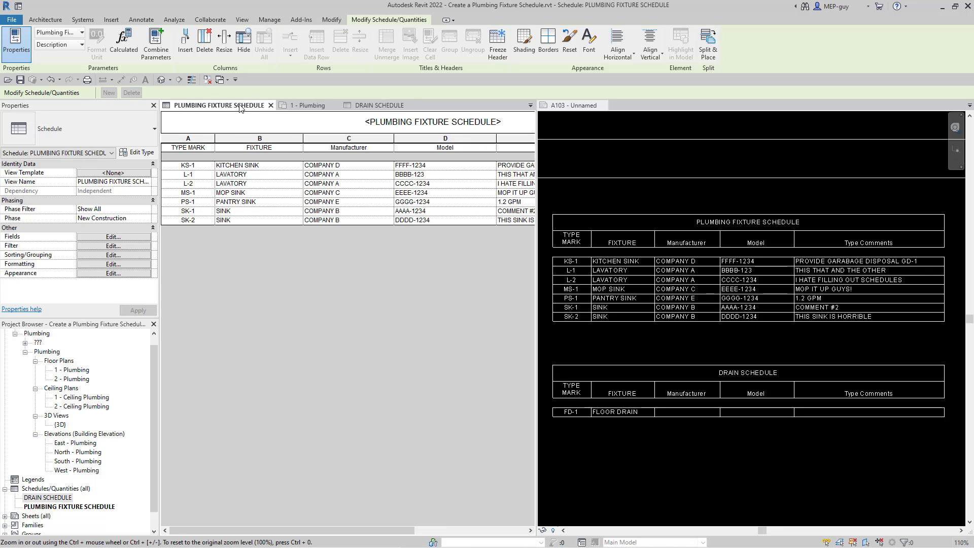
pyautogui.click(301, 103)
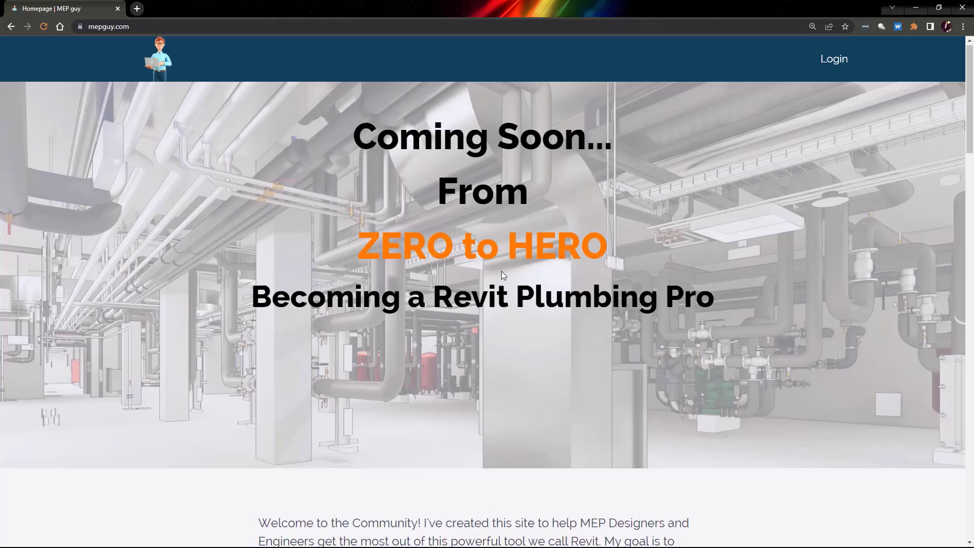
# Step: Switch to the browser and look through the mepguy.com homepage
pyautogui.scroll(-10, 501, 270)
pyautogui.scroll(-12, 511, 289)
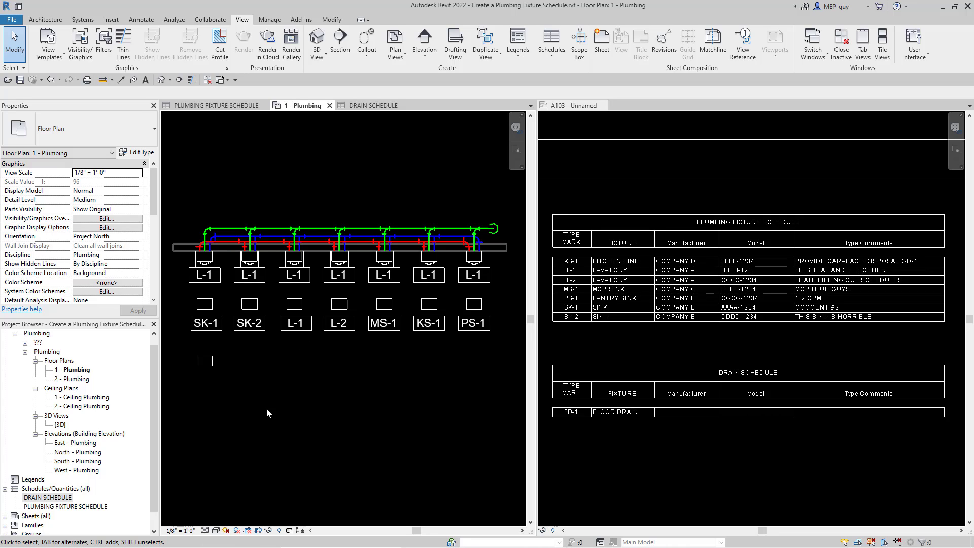
# Step: Nudge the drain schedule down on sheet A103 to widen the gap below the plumbing fixture schedule
pyautogui.click(802, 190)
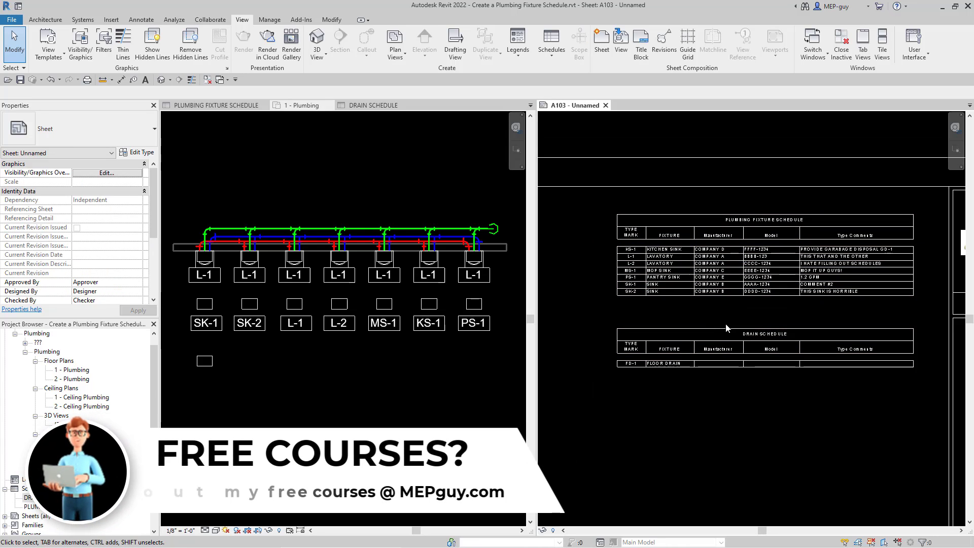
pyautogui.click(738, 333)
pyautogui.press('Down')
pyautogui.press('Down')
pyautogui.press('Down')
pyautogui.press('Down')
pyautogui.press('Down')
pyautogui.press('Down')
pyautogui.press('Down')
pyautogui.press('Down')
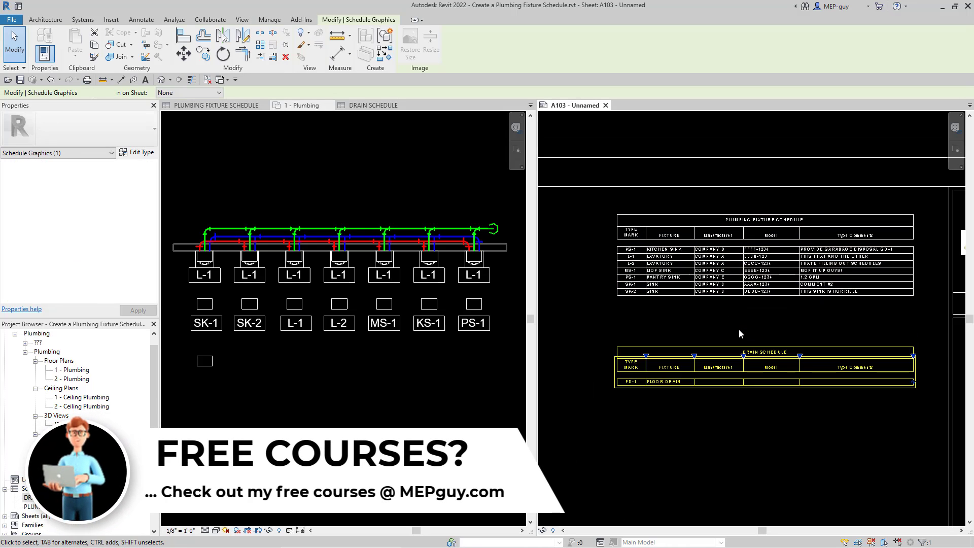
pyautogui.click(827, 330)
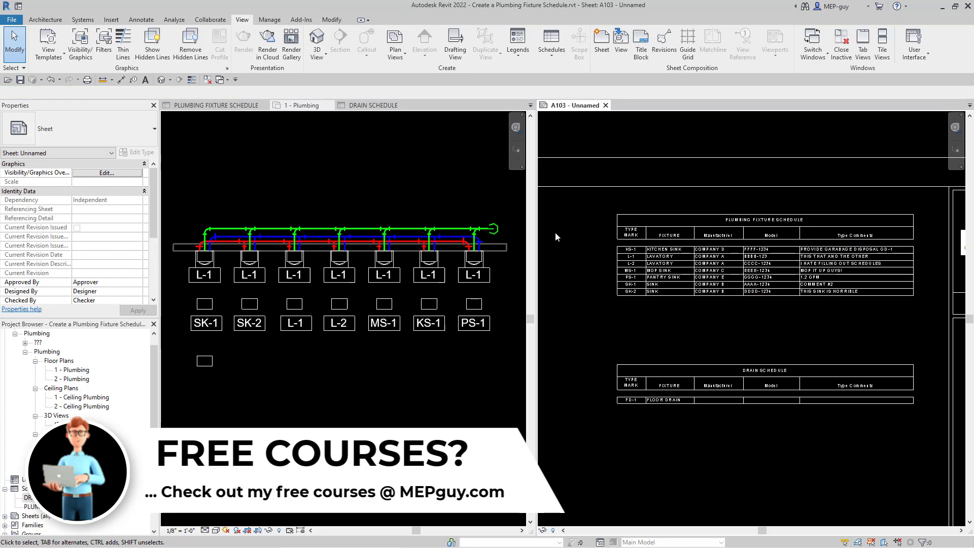
# Step: Place a text note spanning the plumbing fixture schedule's width just below it, with the heading FIXTURE NOTES:
pyautogui.click(141, 19)
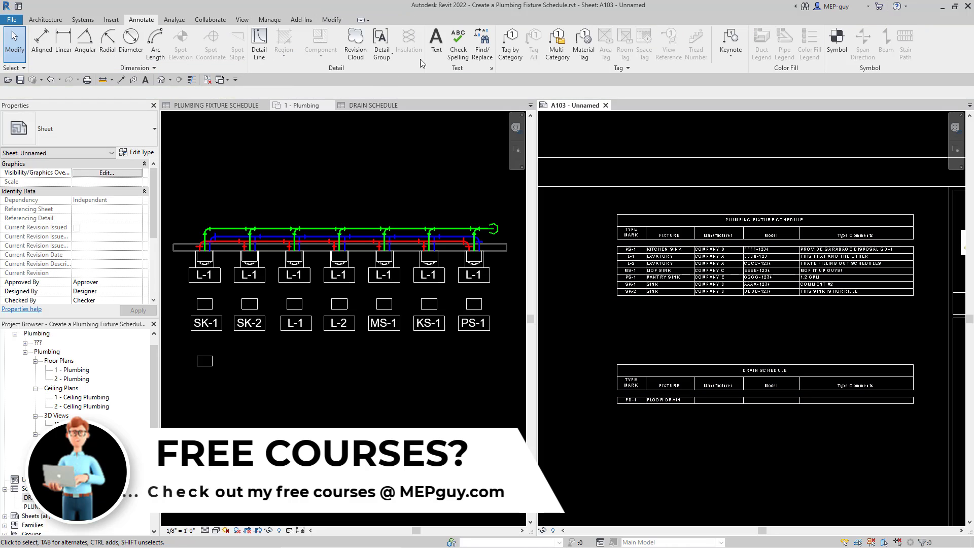
pyautogui.click(436, 41)
pyautogui.moveTo(617, 304); pyautogui.dragTo(919, 347)
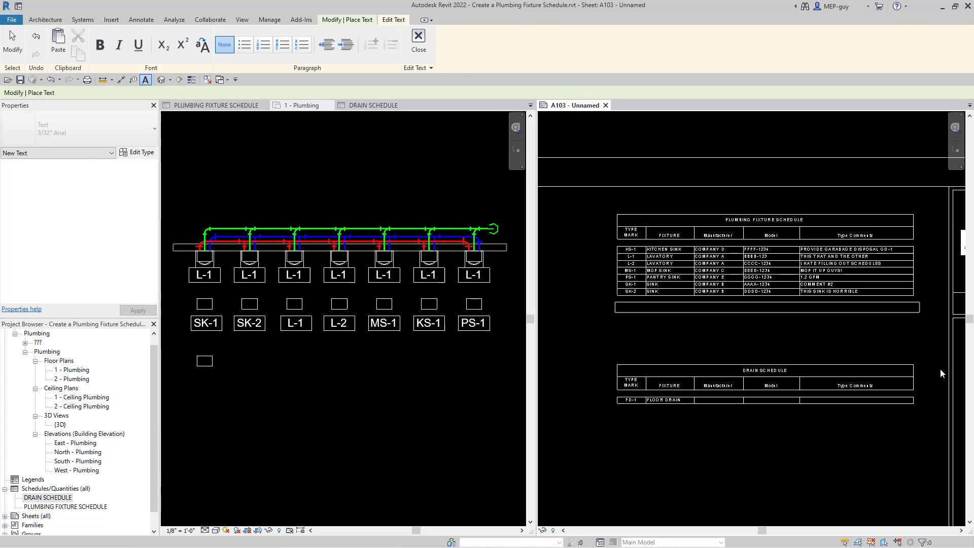
pyautogui.write('G')
pyautogui.write('IX')
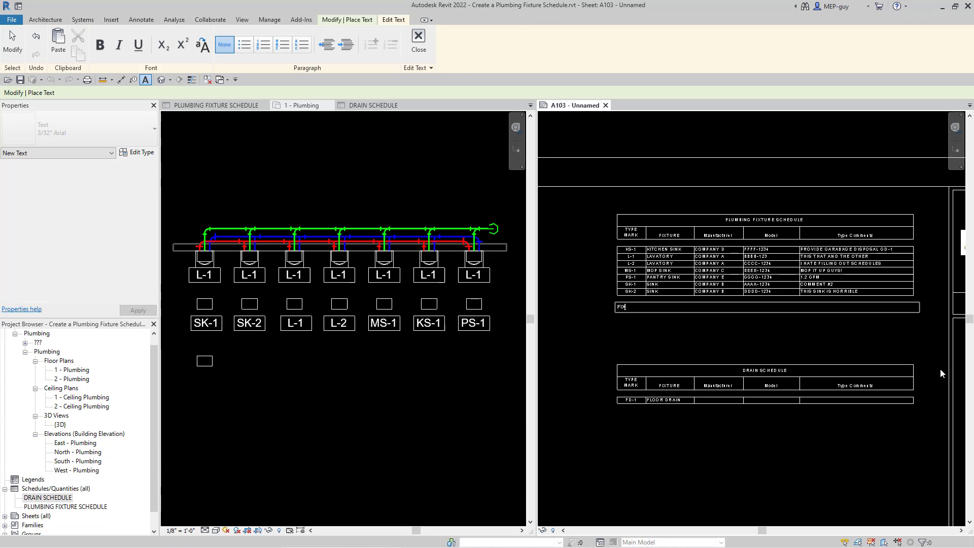
pyautogui.write('TURE NOTES:')
pyautogui.press('Return')
# Step: Add a numbered list with NOTE 1 and NOTE 2 under the fixture notes heading and finish the text note
pyautogui.click(263, 45)
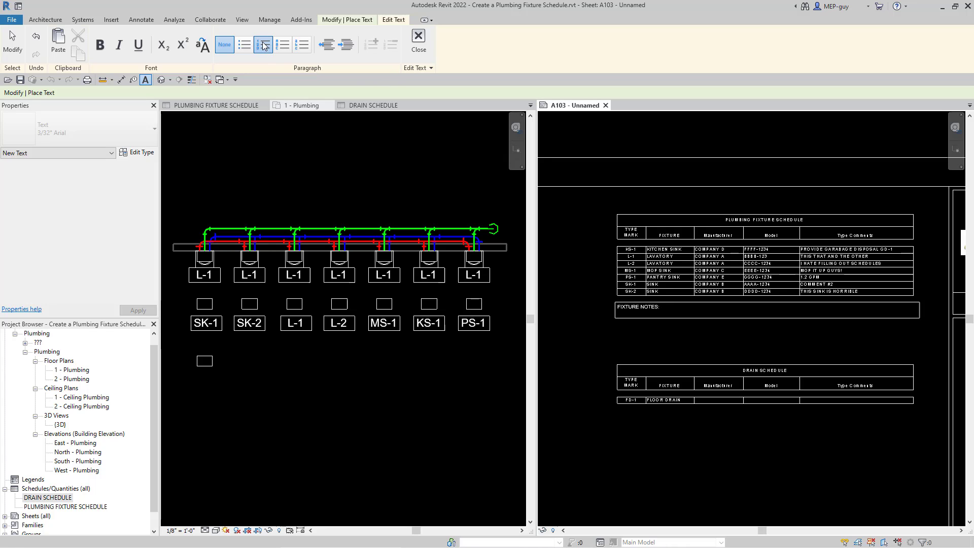
pyautogui.write('NOTE')
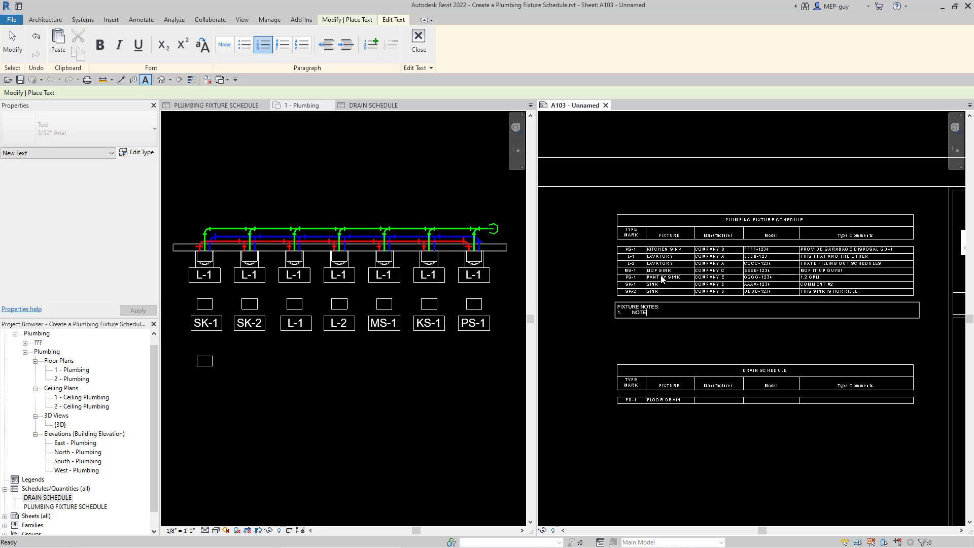
pyautogui.write(' 1')
pyautogui.press('Return')
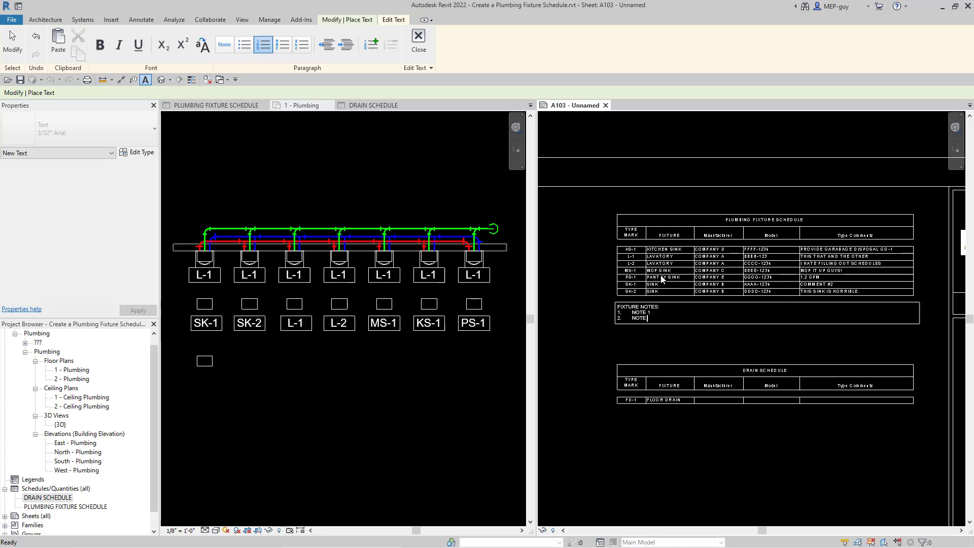
pyautogui.write('NOTE 2')
pyautogui.press('Return')
pyautogui.click(684, 344)
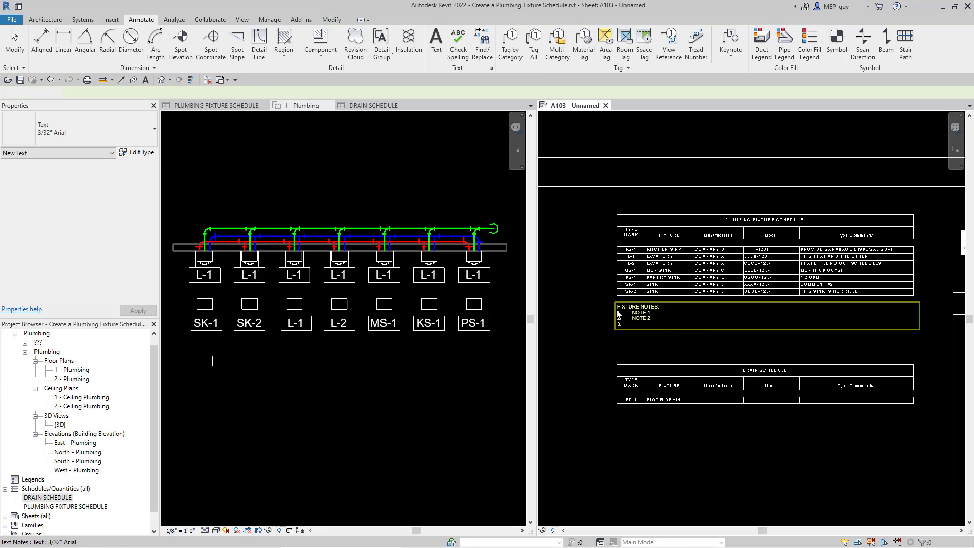
pyautogui.press('Escape')
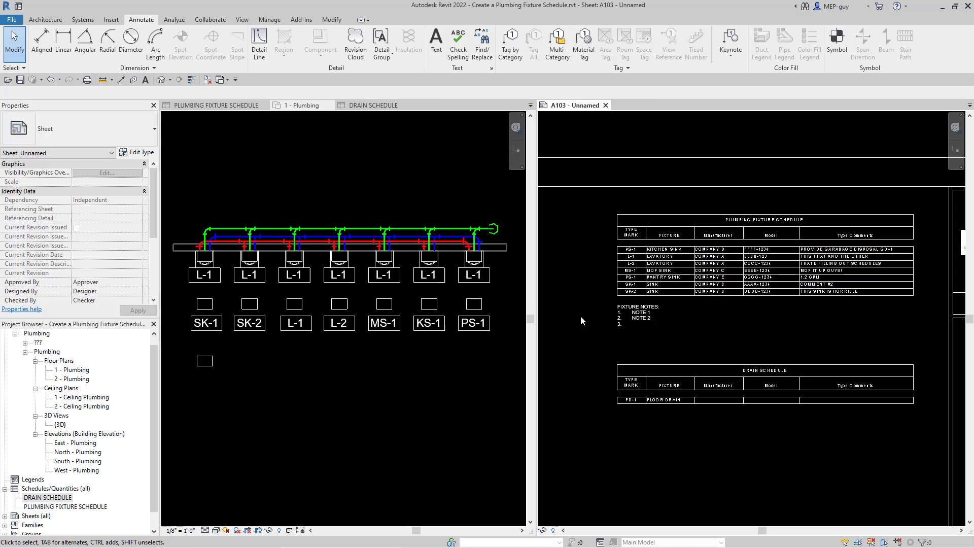
# Step: Combine the plumbing fixture schedule and the fixture notes into a detail group, keeping the default name
pyautogui.scroll(1, 770, 270)
pyautogui.moveTo(791, 310); pyautogui.dragTo(786, 295, button='middle')
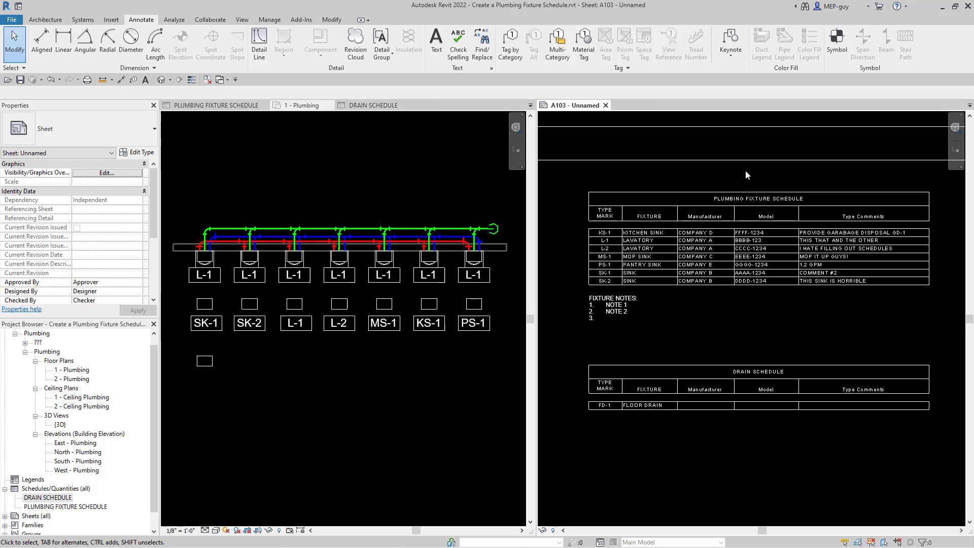
pyautogui.moveTo(745, 171); pyautogui.dragTo(609, 316)
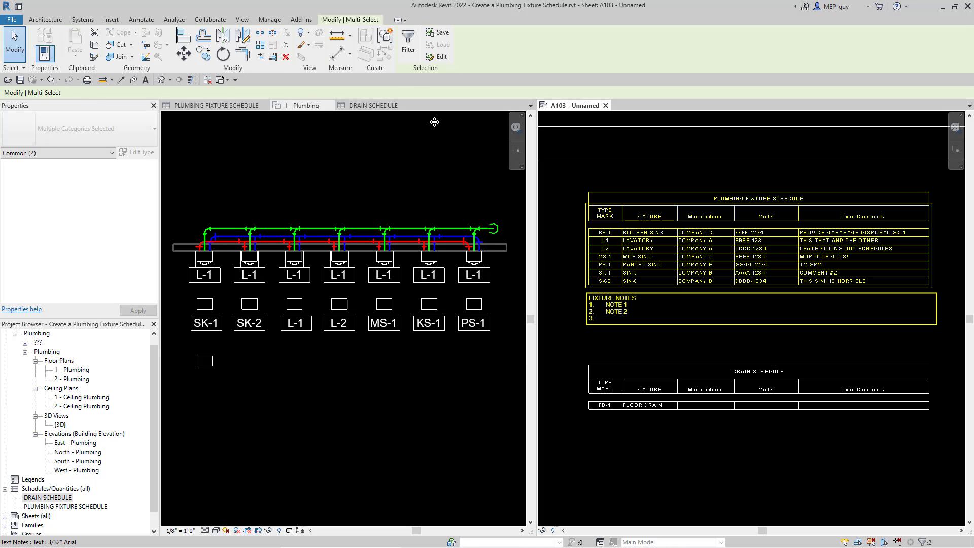
pyautogui.press('g')
pyautogui.press('p')
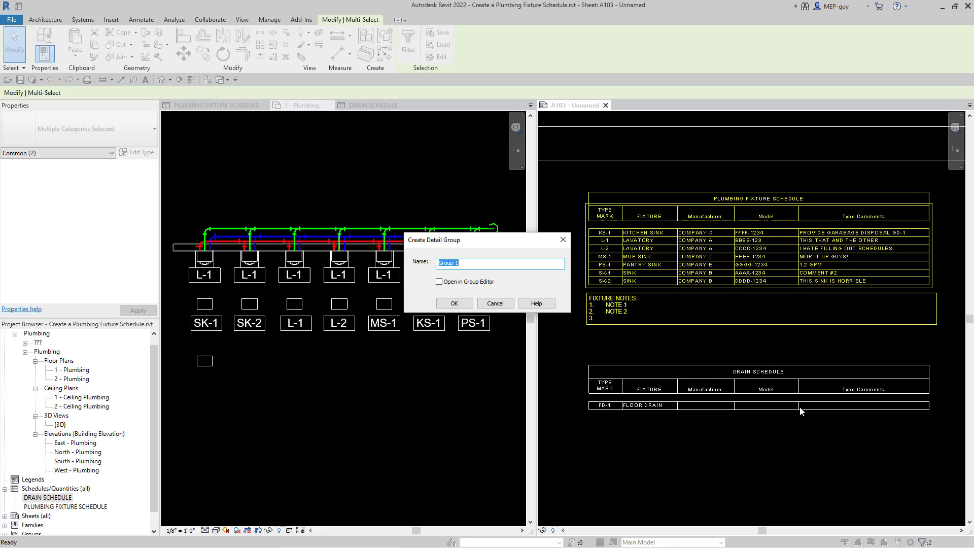
pyautogui.press('Return')
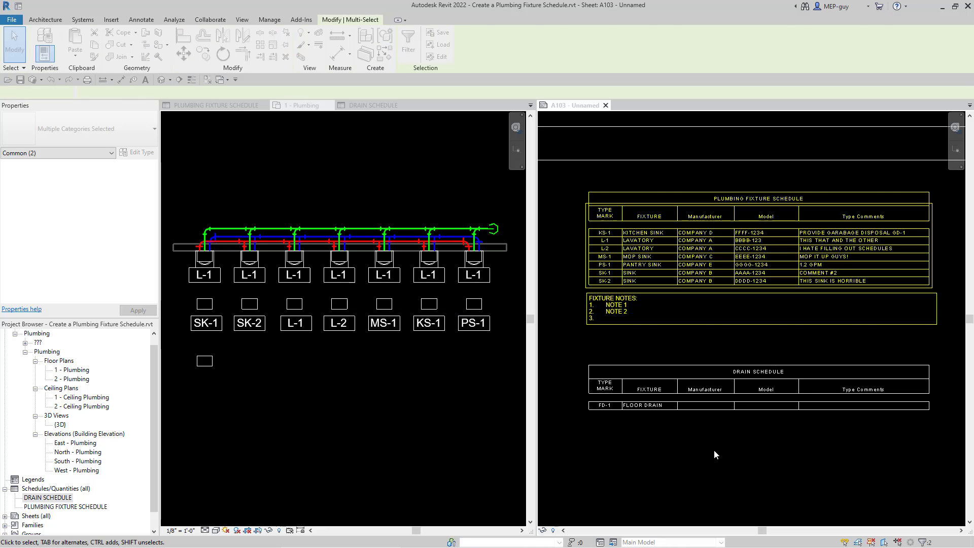
pyautogui.click(714, 449)
# Step: Move the detail group across sheet A103, away from the title block
pyautogui.scroll(-3, 725, 449)
pyautogui.click(733, 310)
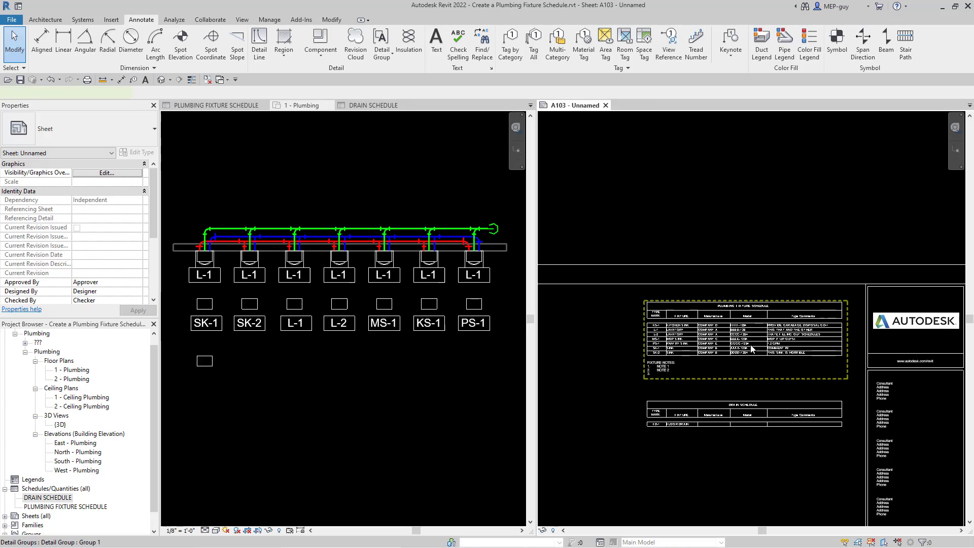
pyautogui.moveTo(733, 310); pyautogui.dragTo(631, 299)
pyautogui.scroll(-2, 864, 357)
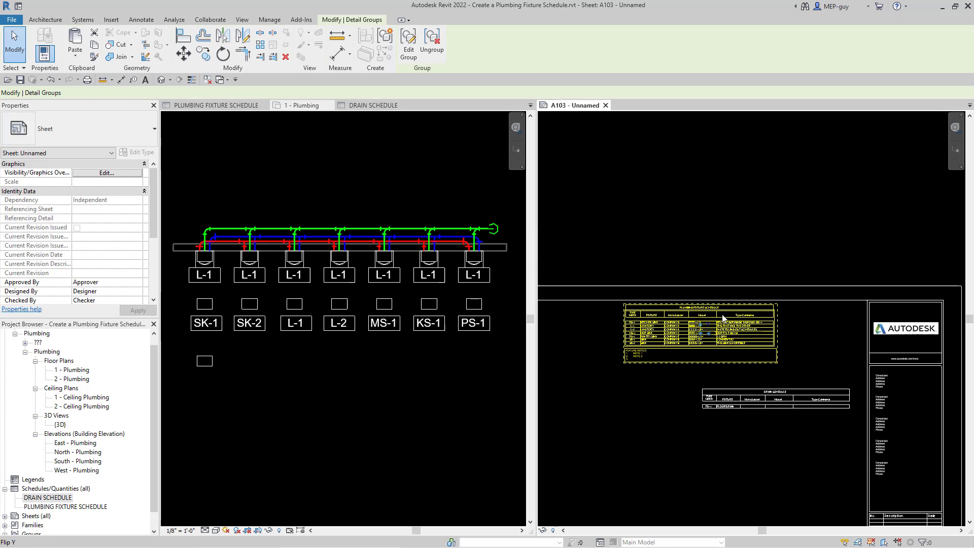
# Step: Nudge the detail group back toward the title block so it sits above the drain schedule
pyautogui.click(742, 316)
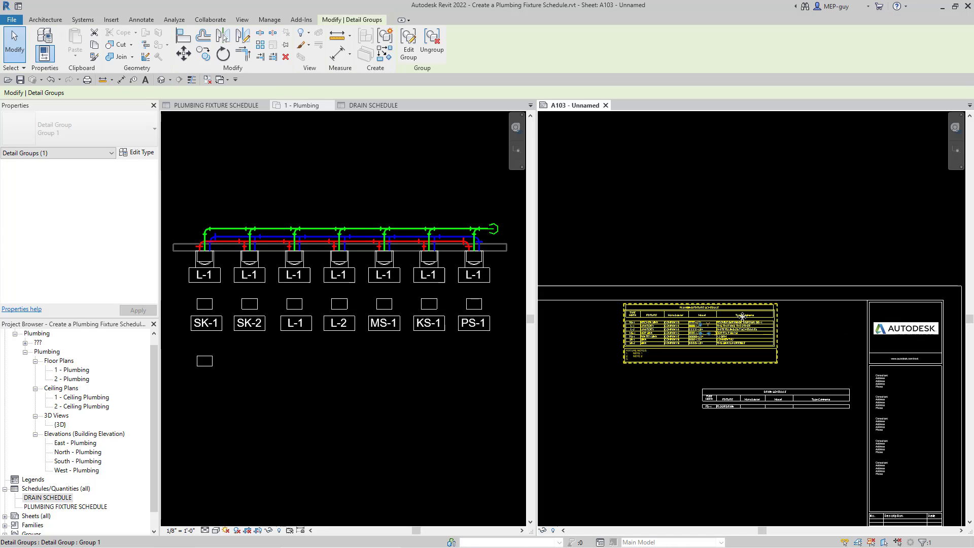
pyautogui.press('Right')
pyautogui.press('Right')
pyautogui.press('Right')
pyautogui.press('Right')
pyautogui.press('Right')
pyautogui.press('Right')
pyautogui.press('Right')
pyautogui.press('Right')
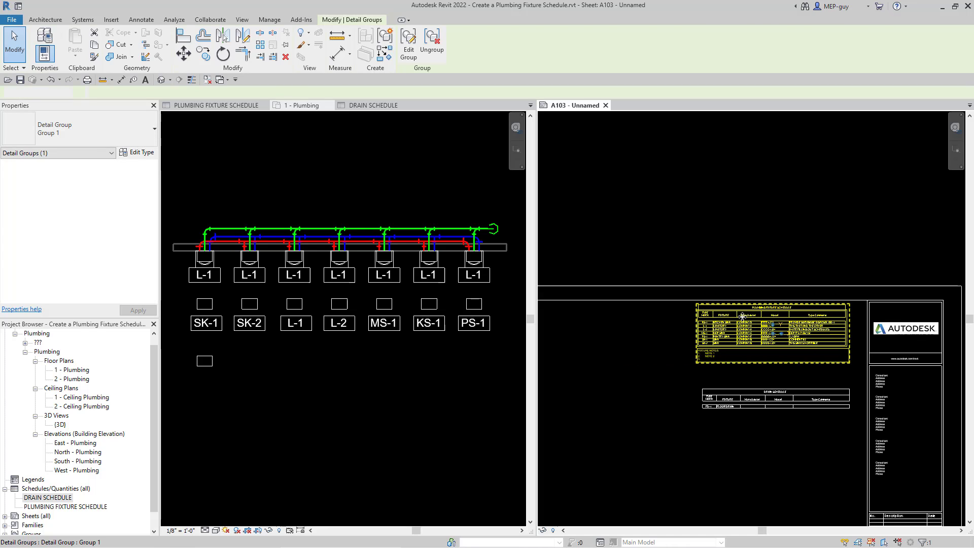
pyautogui.click(755, 479)
# Step: Edit the detail group to add NOTE 3 as the third numbered fixture note, and finish the group edit
pyautogui.scroll(2, 789, 390)
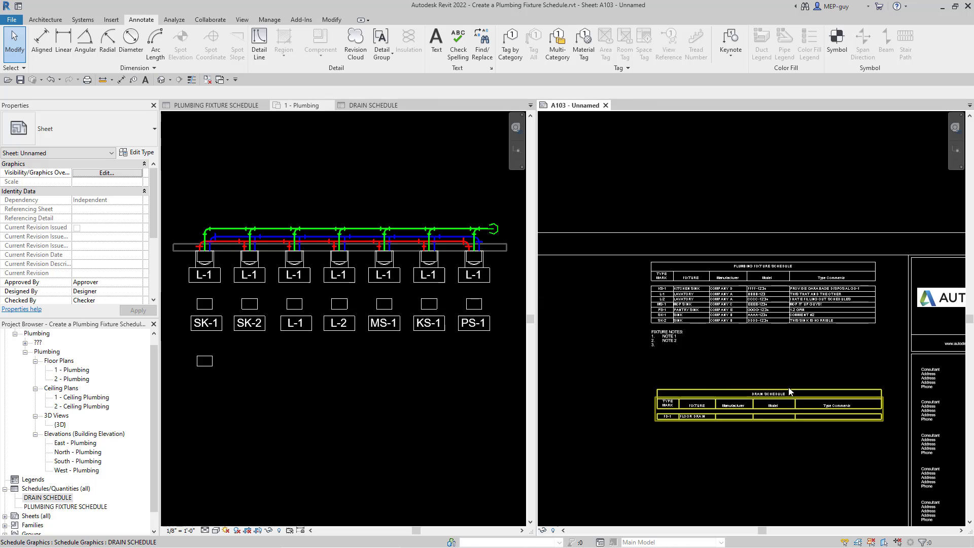
pyautogui.click(699, 339)
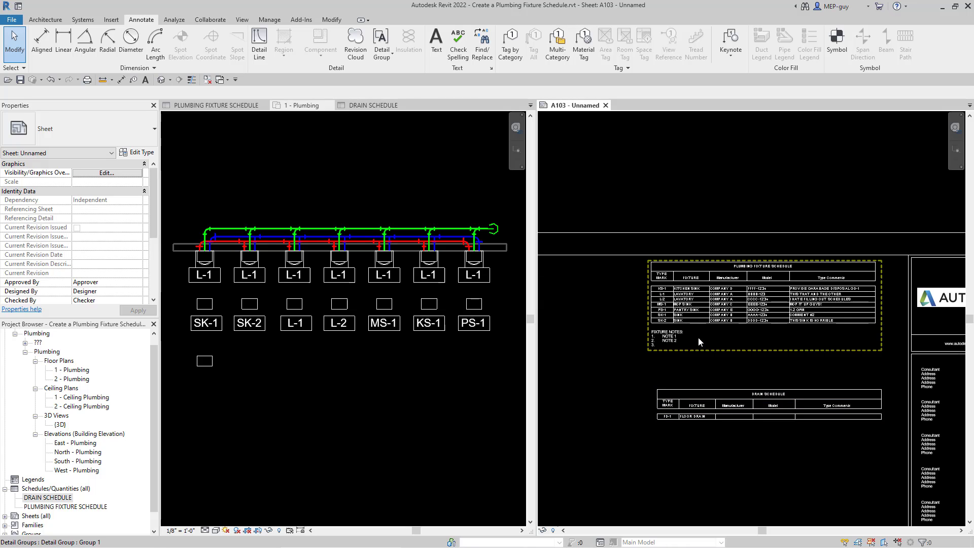
pyautogui.click(697, 337)
pyautogui.doubleClick(697, 337)
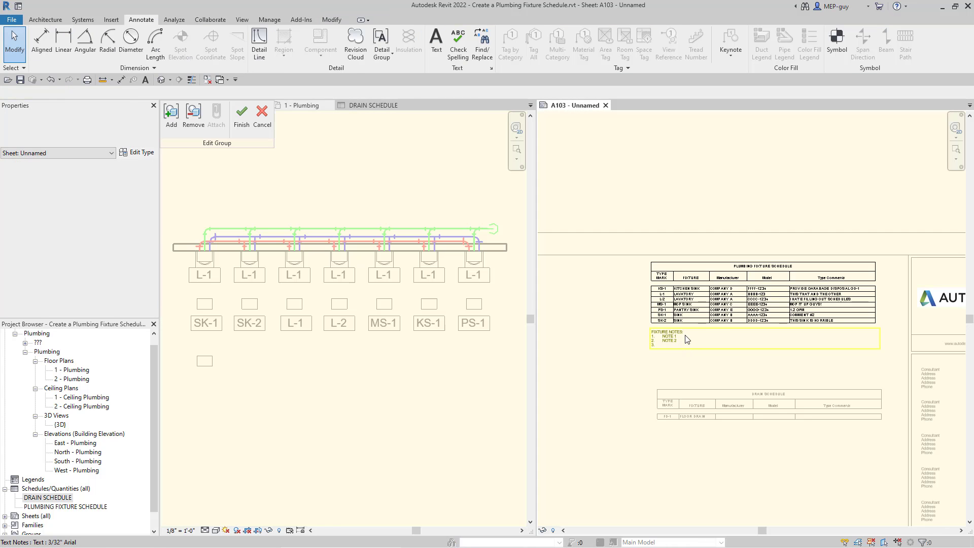
pyautogui.click(674, 346)
pyautogui.click(674, 346)
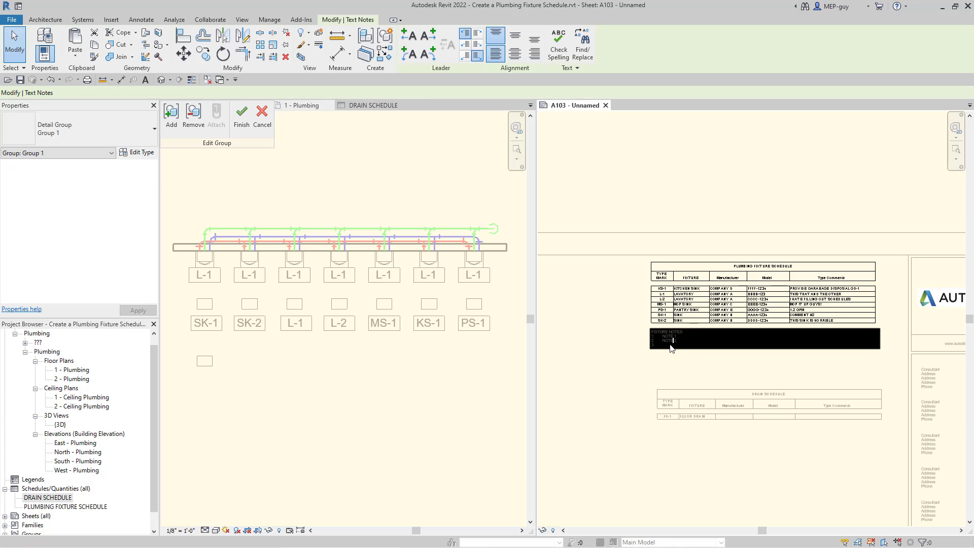
pyautogui.write('NOTE 3')
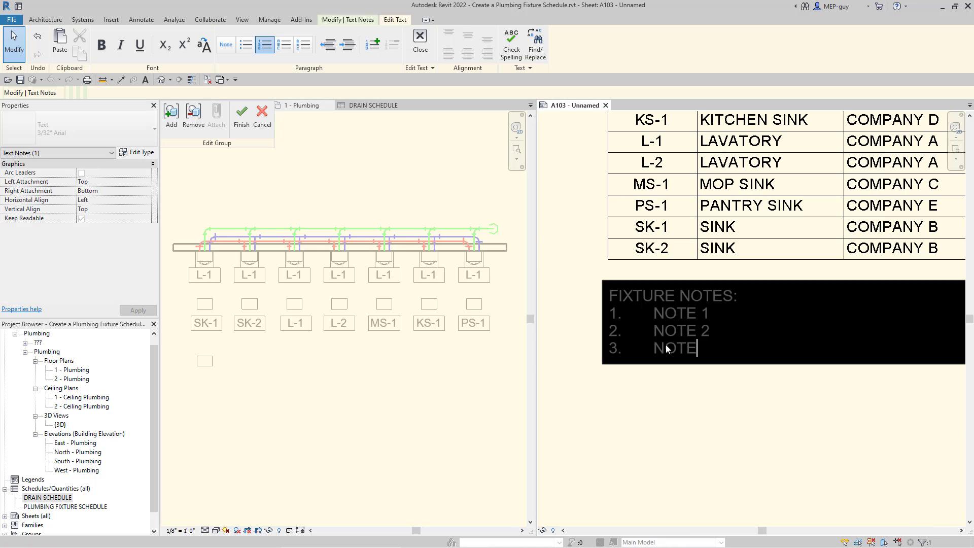
pyautogui.press('Return')
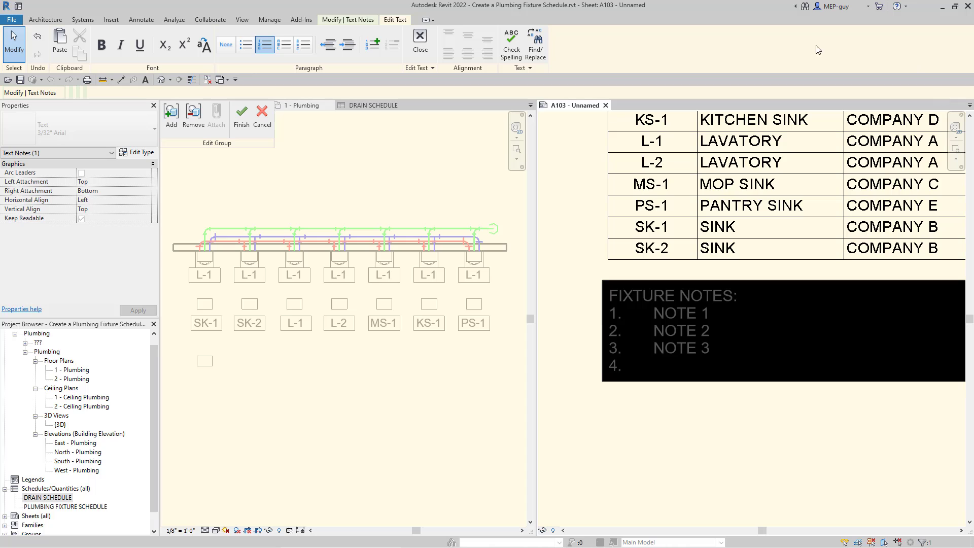
pyautogui.press('BackSpace')
pyautogui.press('BackSpace')
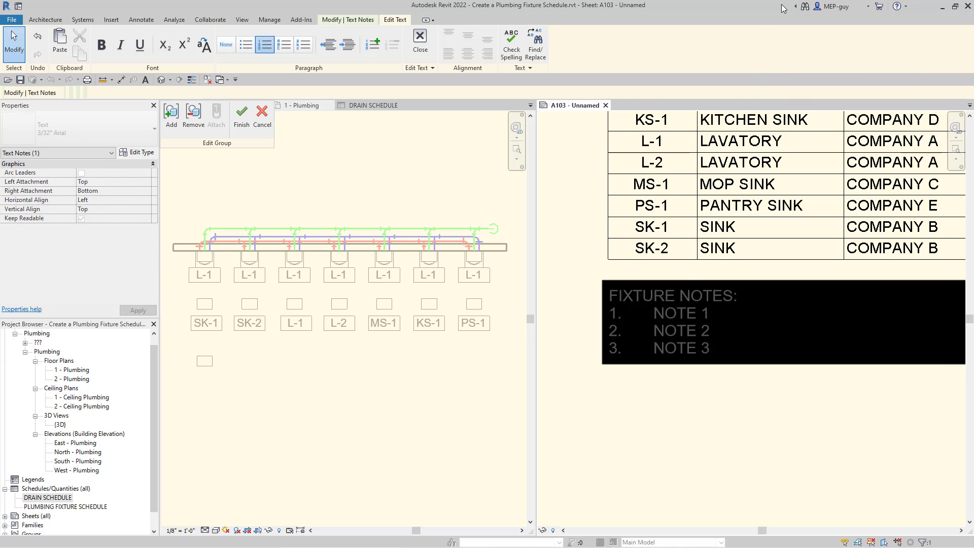
pyautogui.click(242, 124)
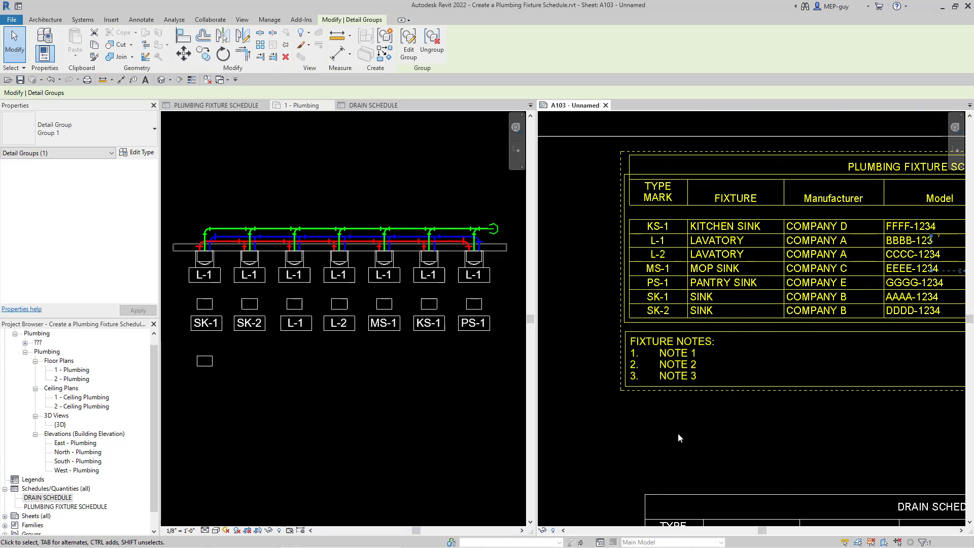
pyautogui.scroll(-2, 678, 433)
pyautogui.scroll(-2, 671, 433)
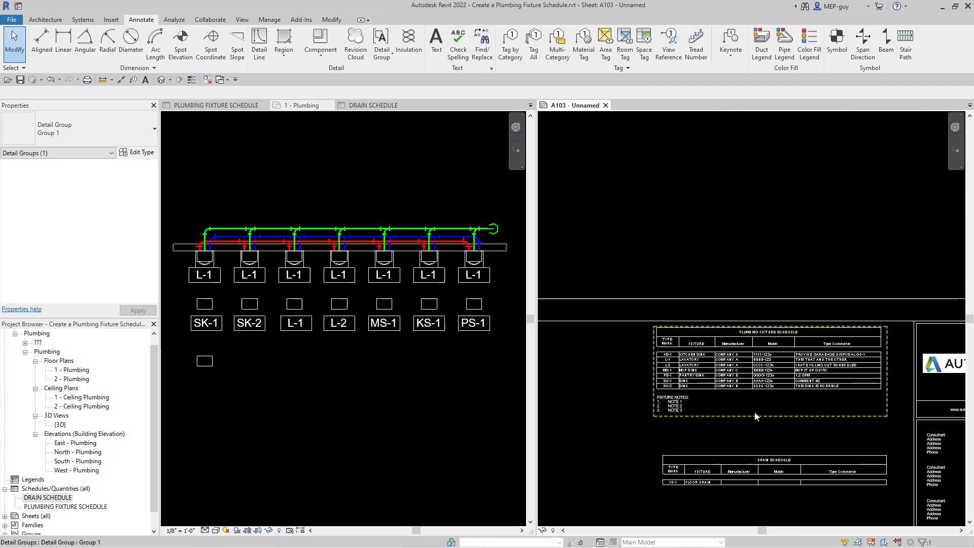
pyautogui.press('Escape')
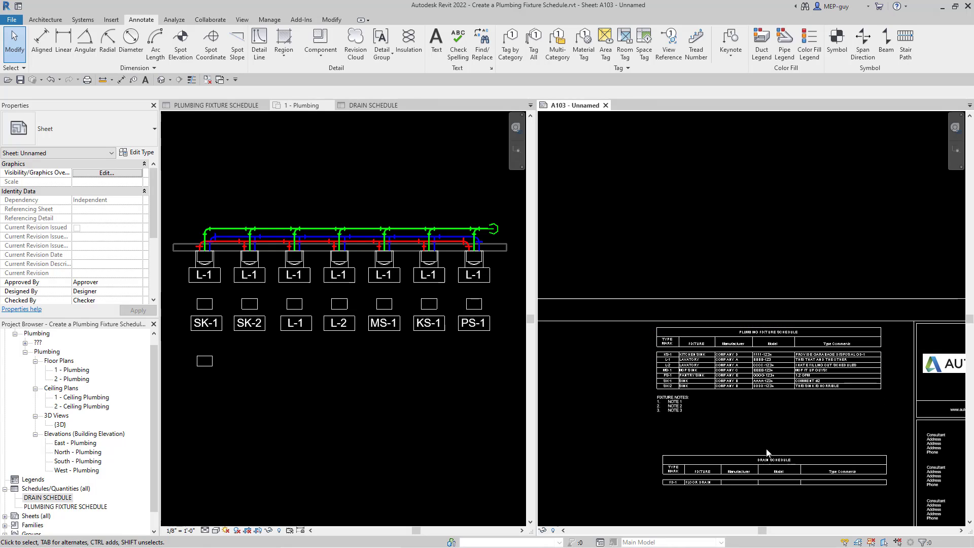
pyautogui.scroll(-1, 811, 406)
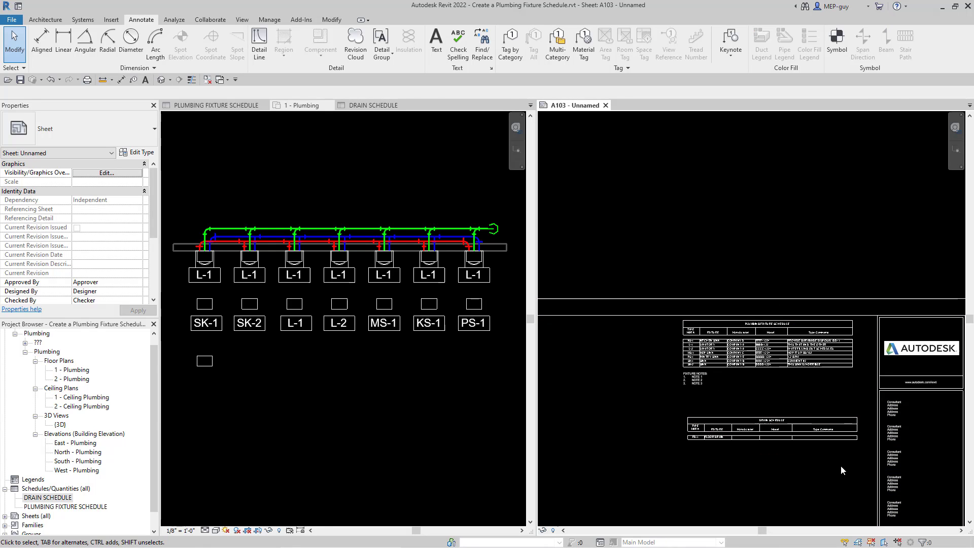
pyautogui.scroll(2, 841, 465)
pyautogui.moveTo(820, 458); pyautogui.dragTo(835, 446, button='middle')
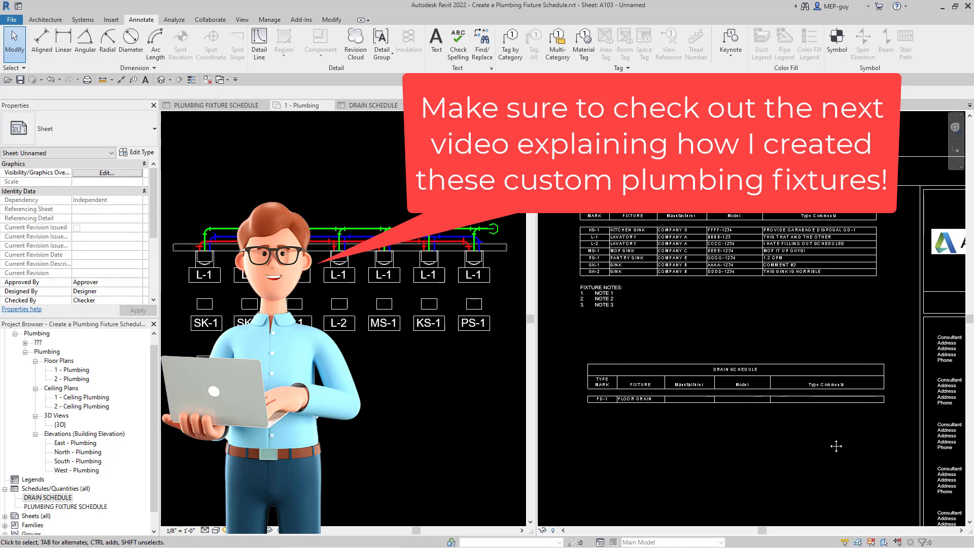